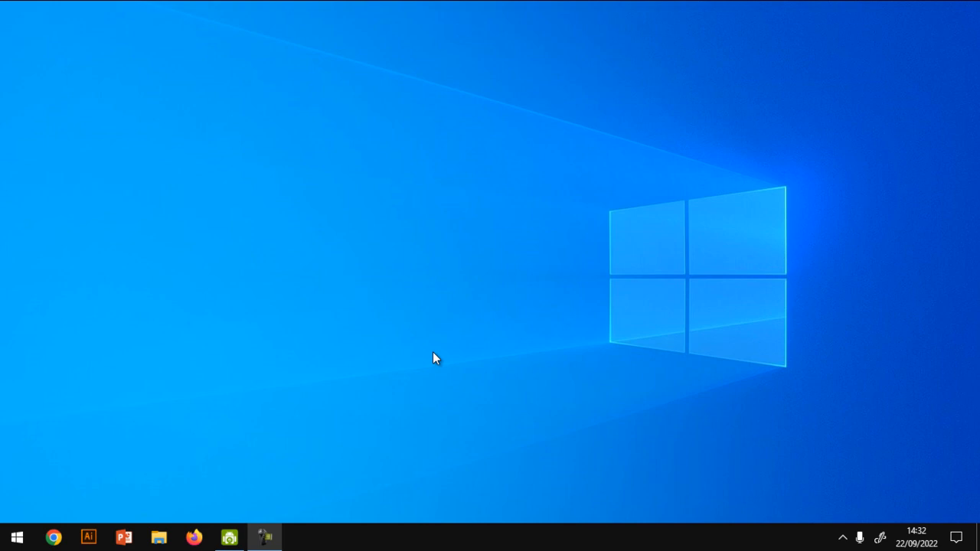
- Find and launch Word 2016 from the desktop and create a blank document
key("super")
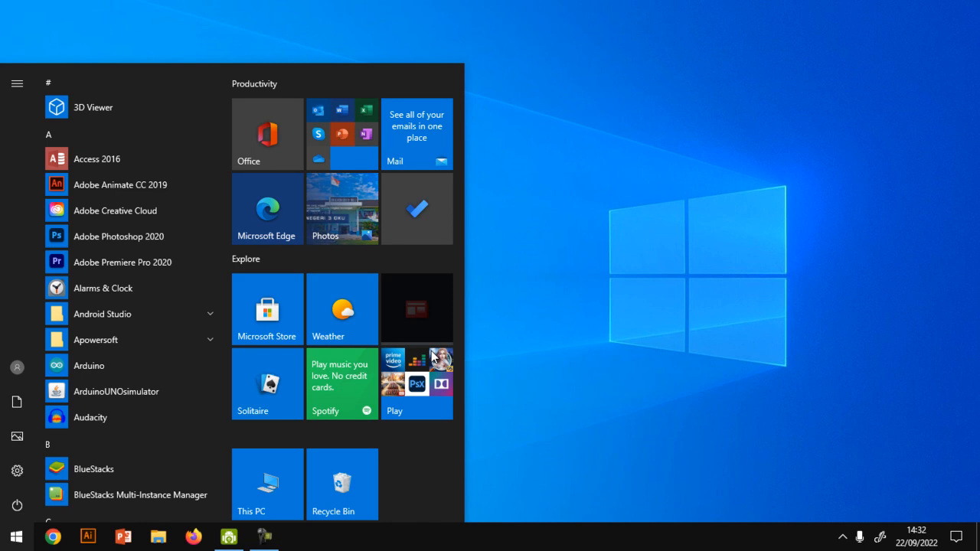
type("mi")
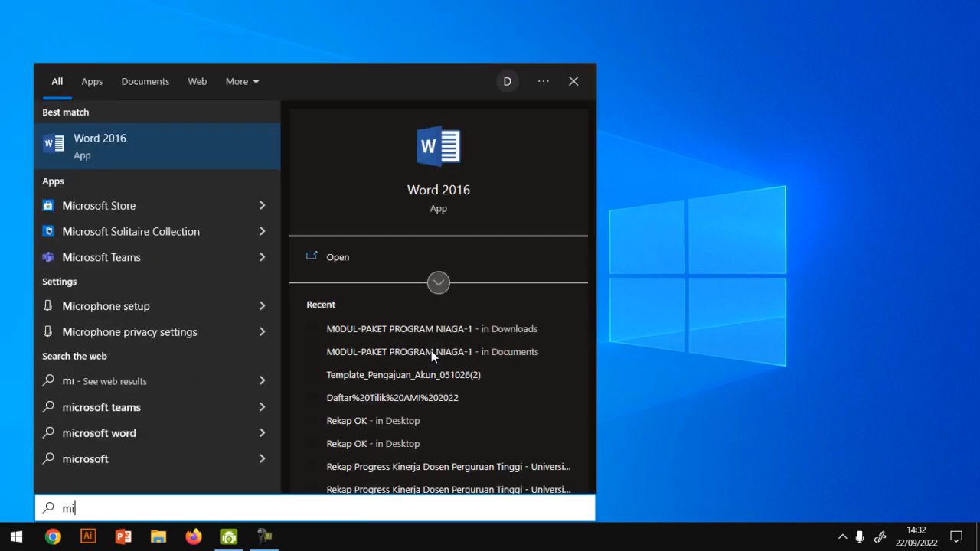
key("Return")
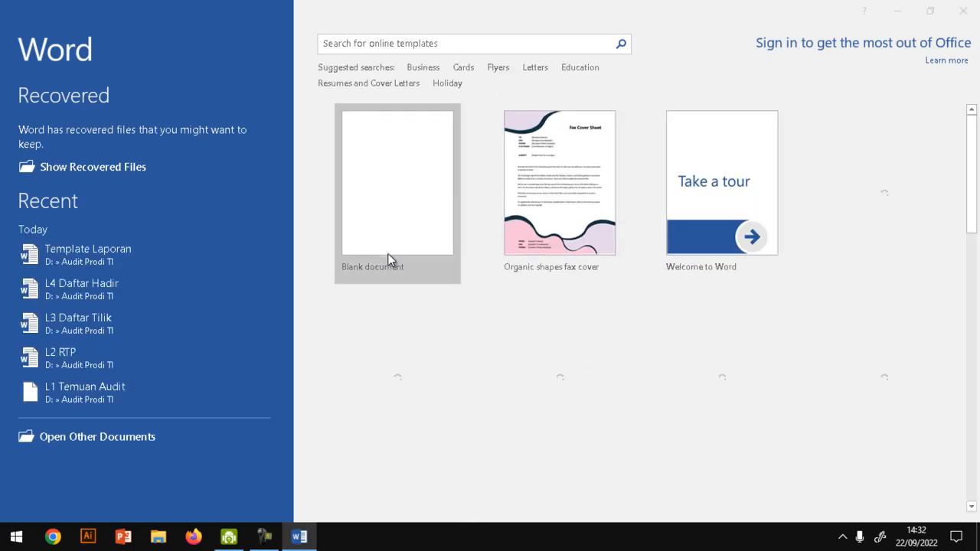
left_click(631, 408)
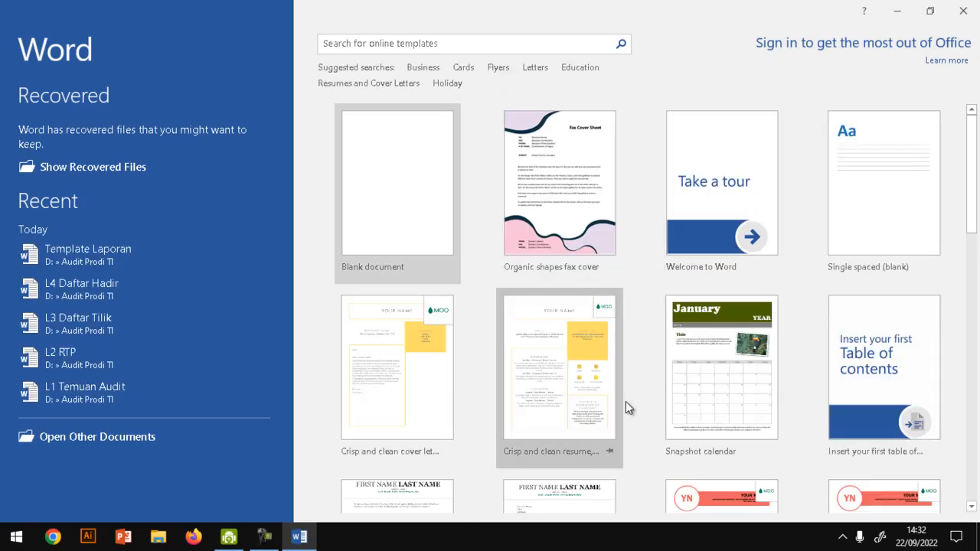
left_click(433, 225)
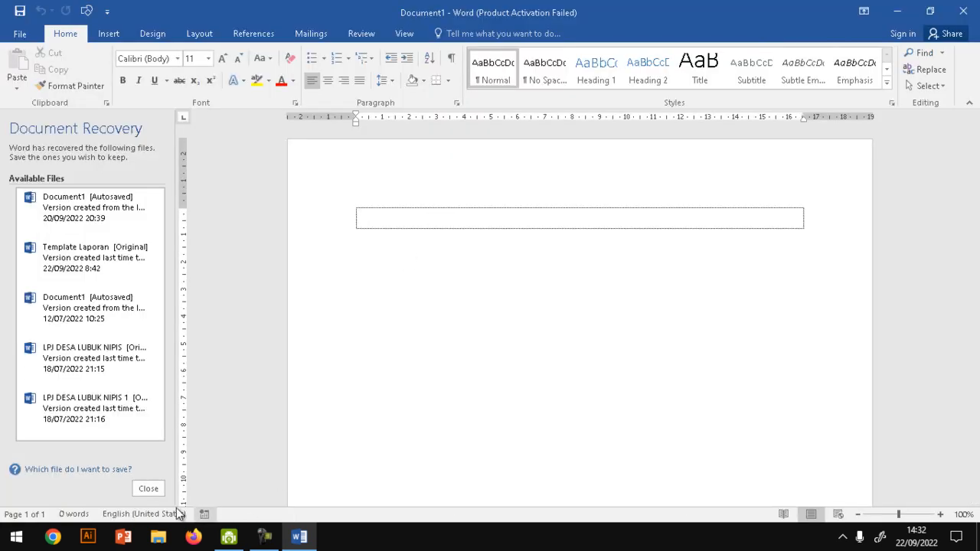
- Close Document Recovery, keeping the recovered files available to view the next time Word starts
left_click(151, 489)
left_click(276, 184)
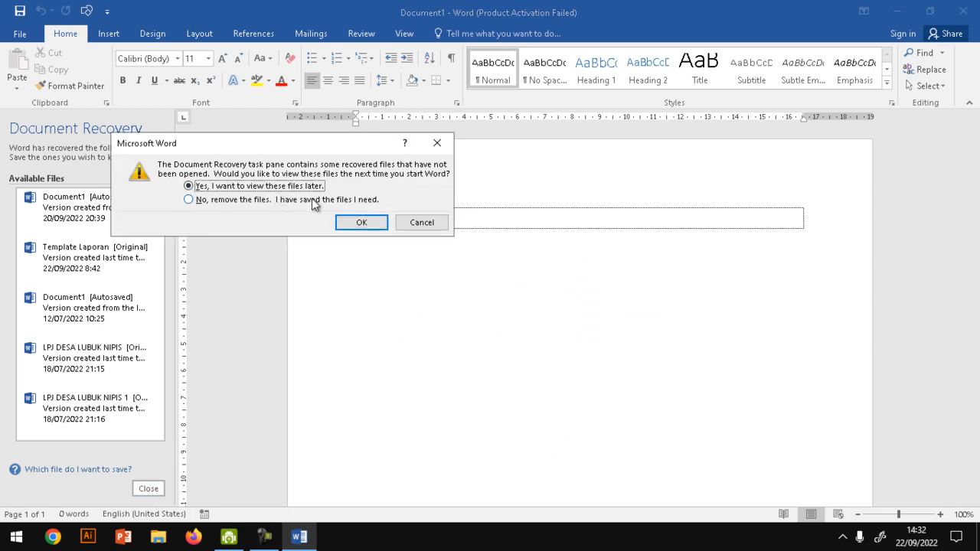
left_click(361, 223)
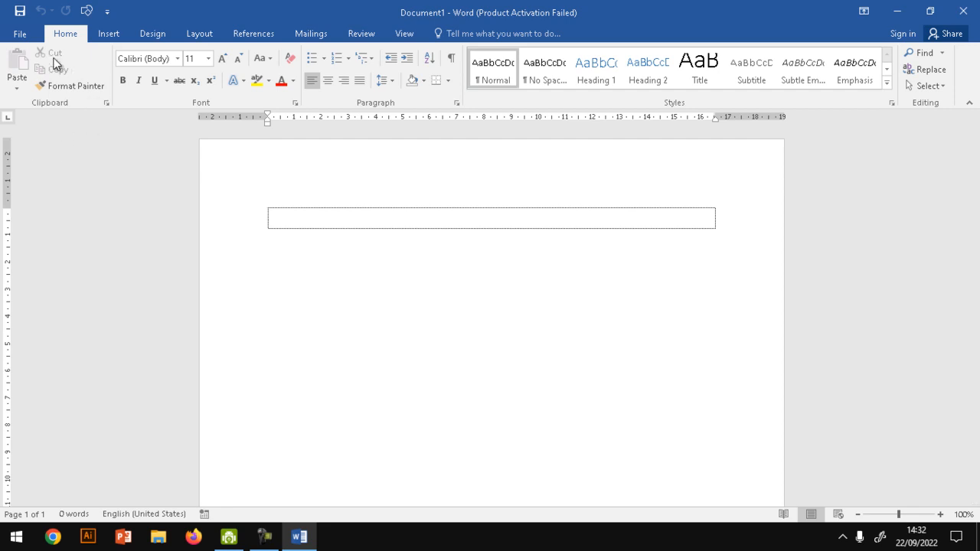
- Look over the file management commands and the General Word options, leaving the options unchanged
left_click(16, 33)
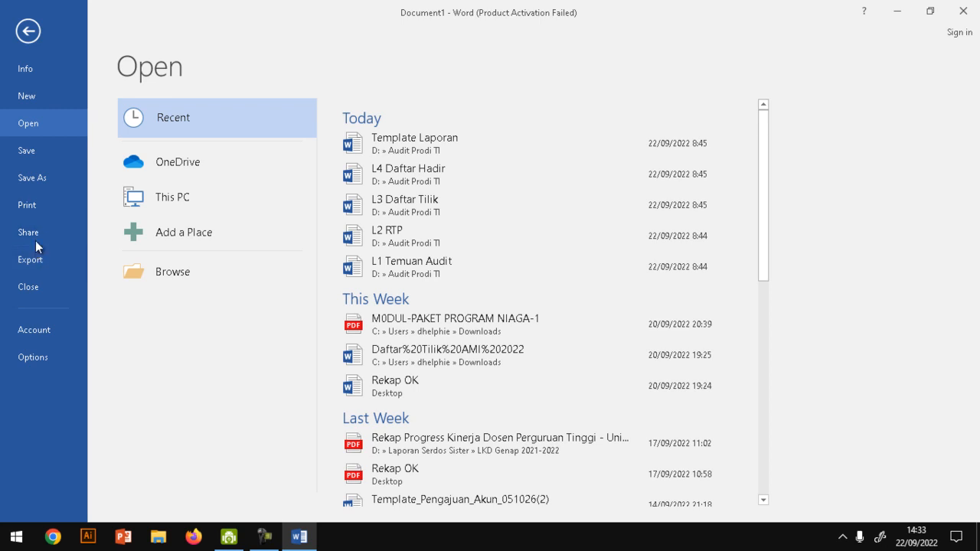
left_click(34, 32)
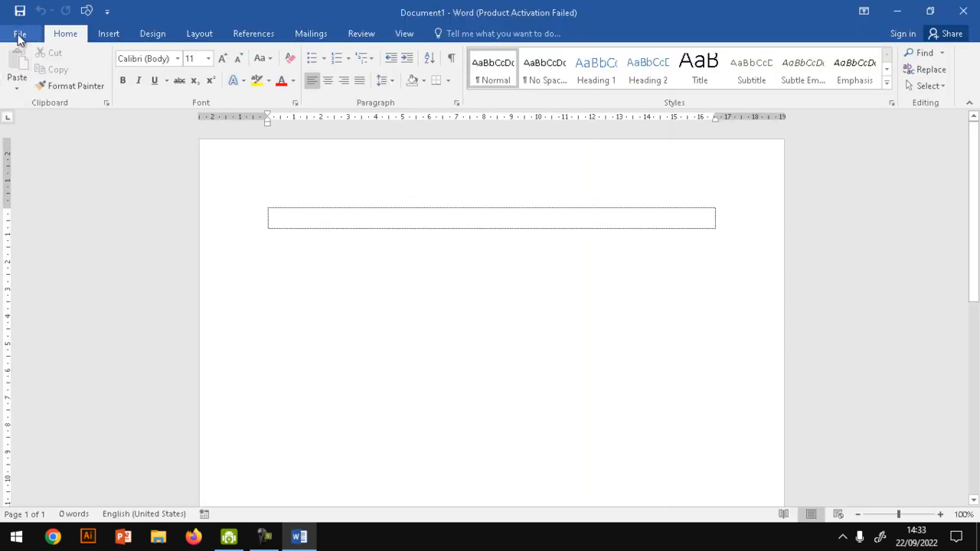
left_click(17, 33)
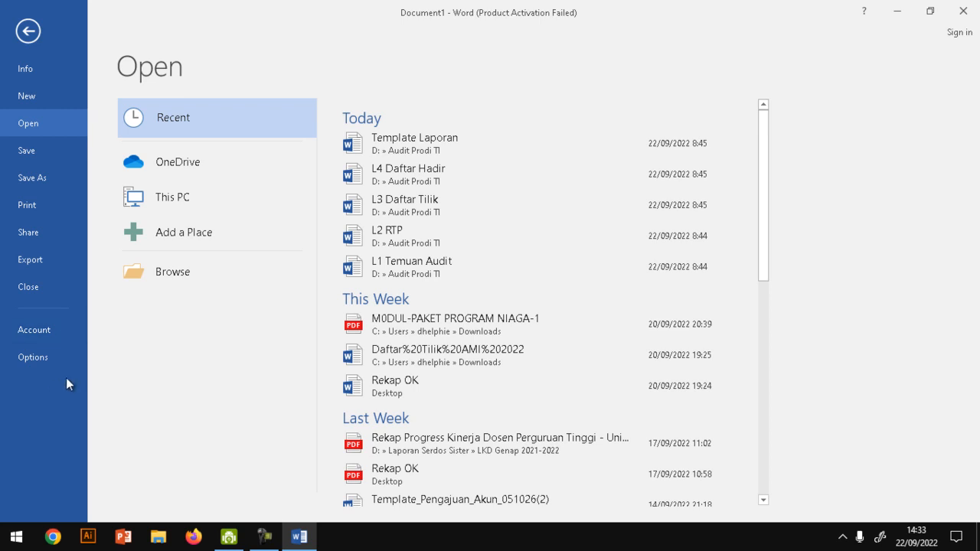
left_click(28, 31)
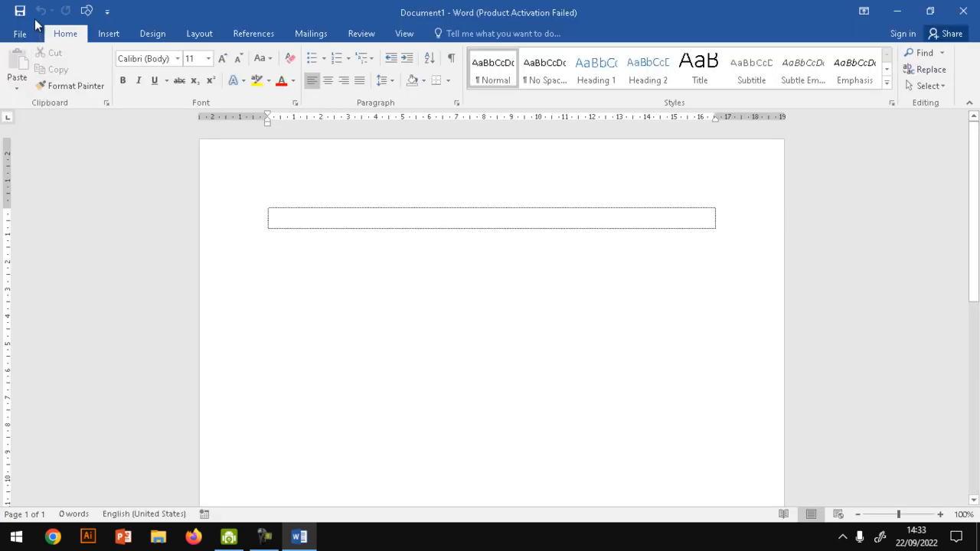
left_click(20, 38)
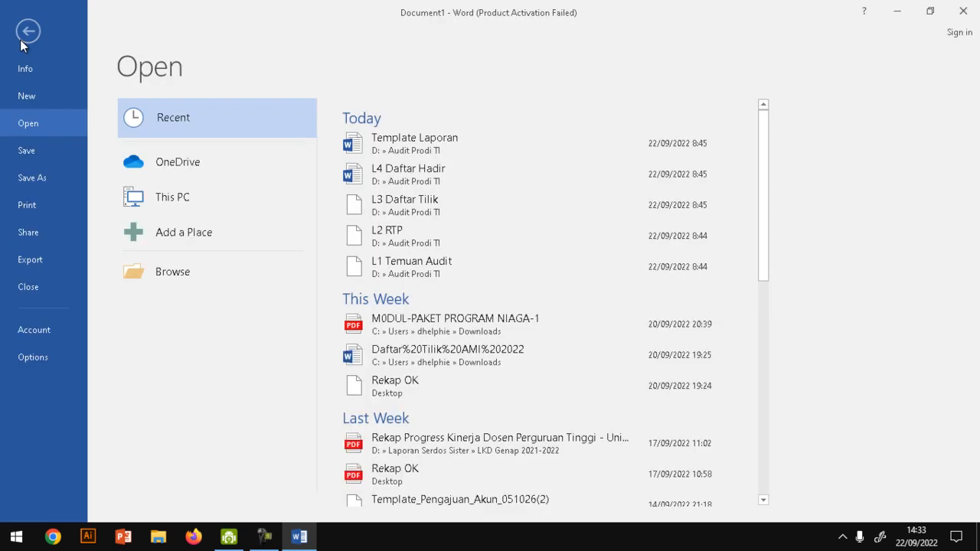
left_click(50, 361)
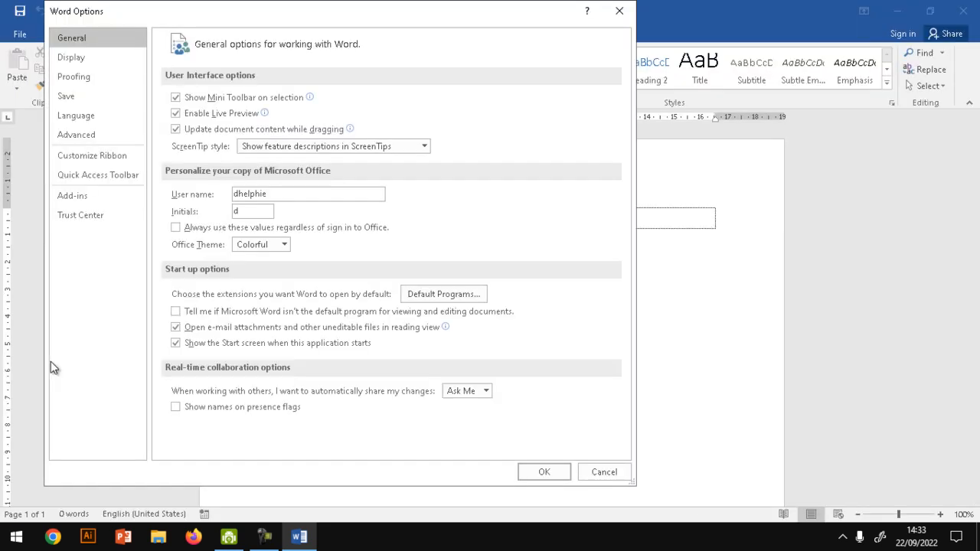
left_click(604, 472)
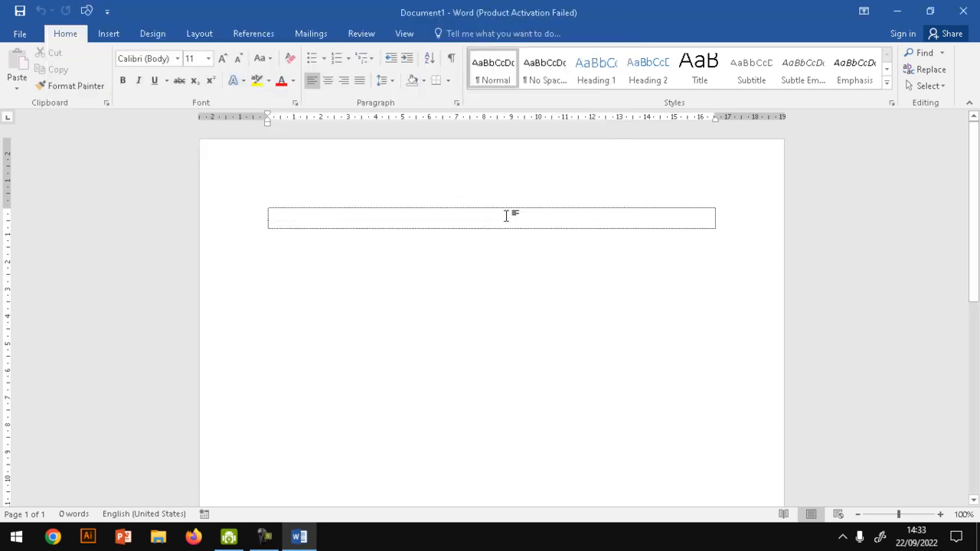
left_click(19, 35)
left_click(52, 353)
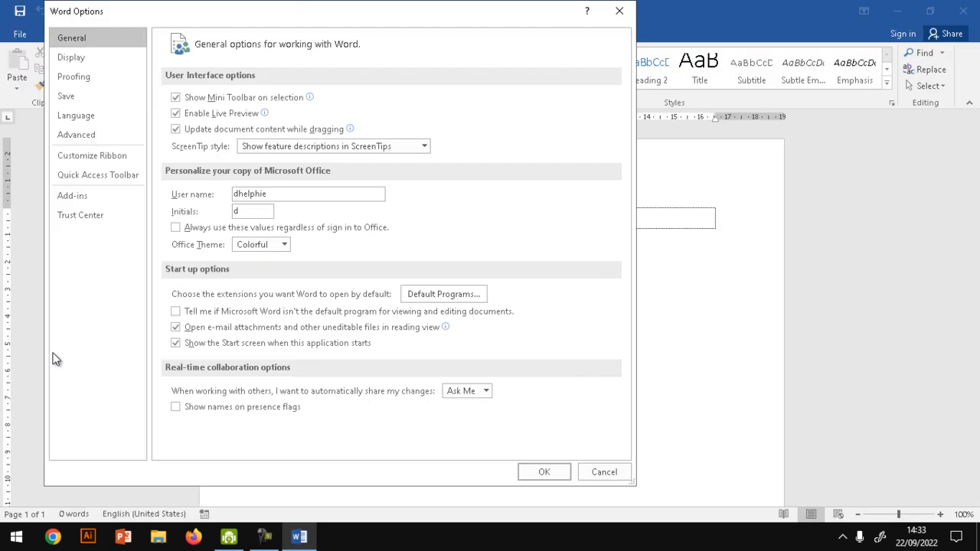
left_click(621, 10)
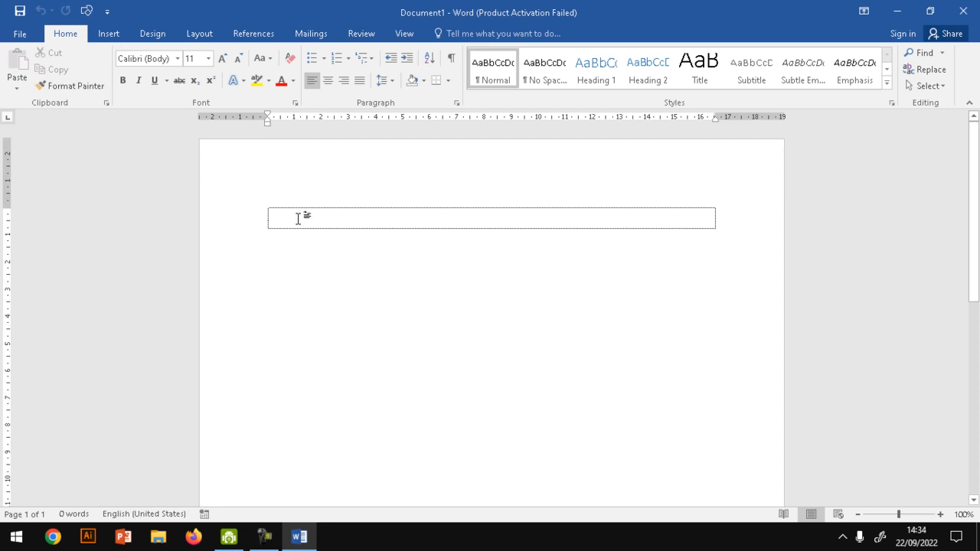
- Turn off Show text boundaries in the advanced Word options for document content and apply the change
left_click(20, 34)
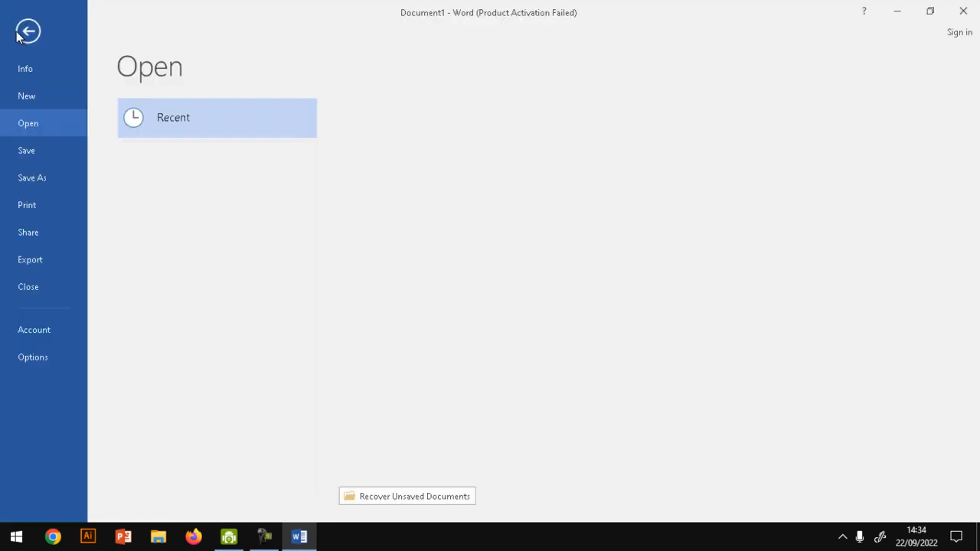
left_click(48, 358)
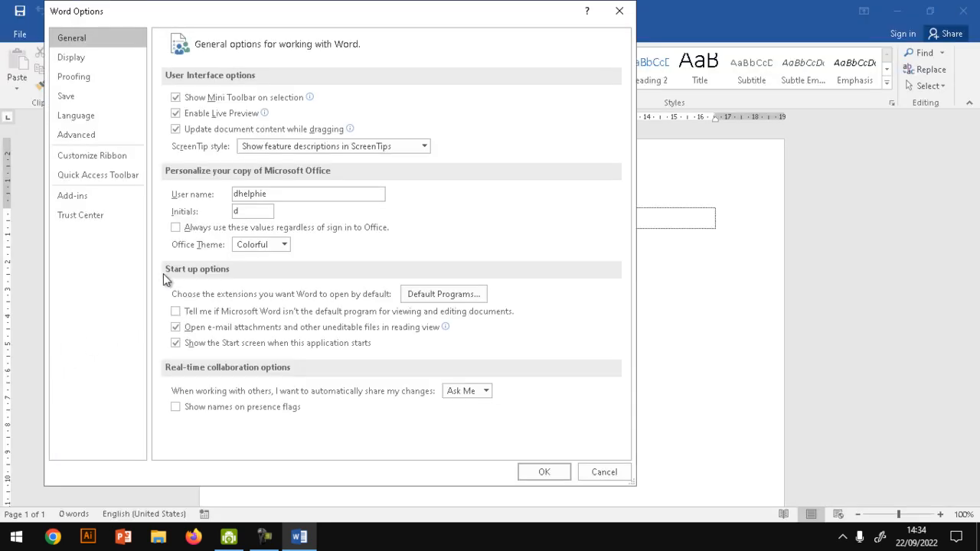
left_click(121, 142)
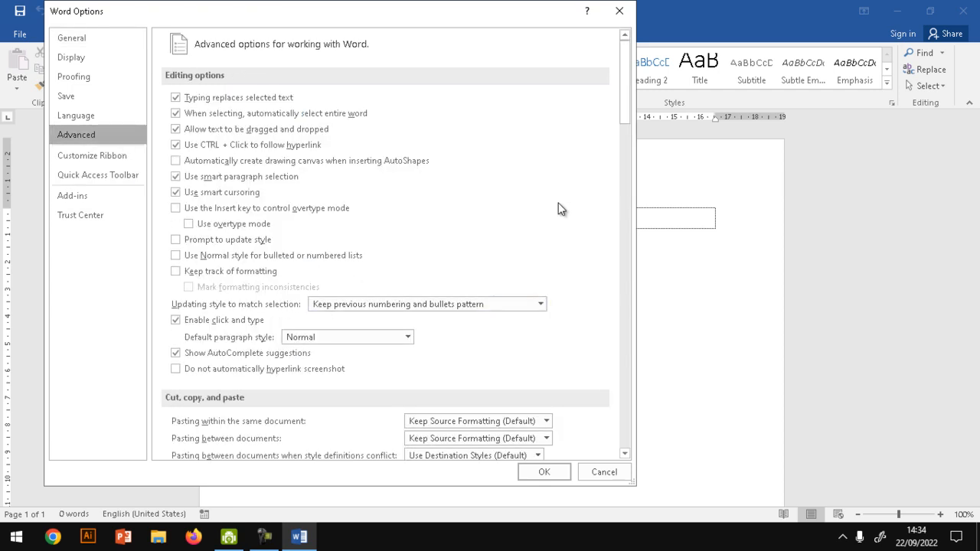
left_click_drag(627, 114, 620, 218)
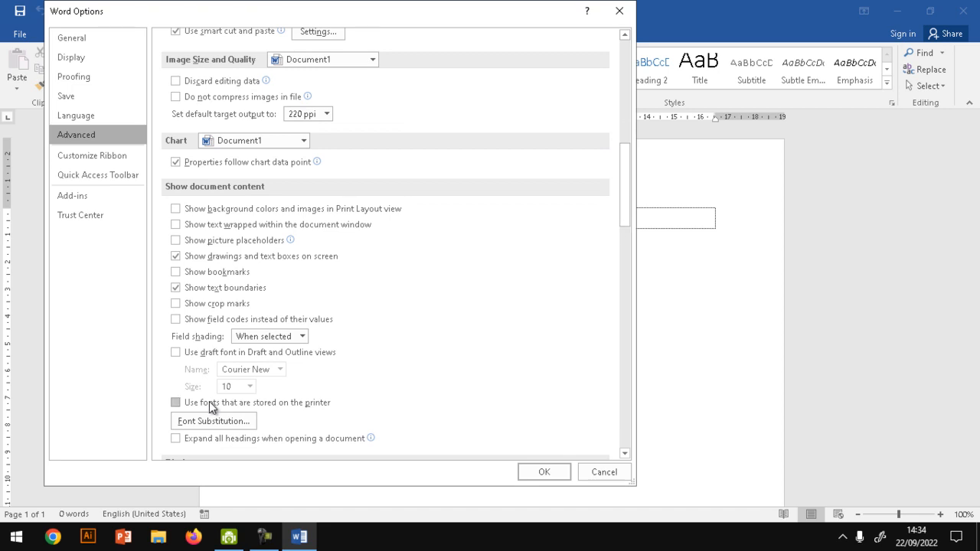
left_click(248, 293)
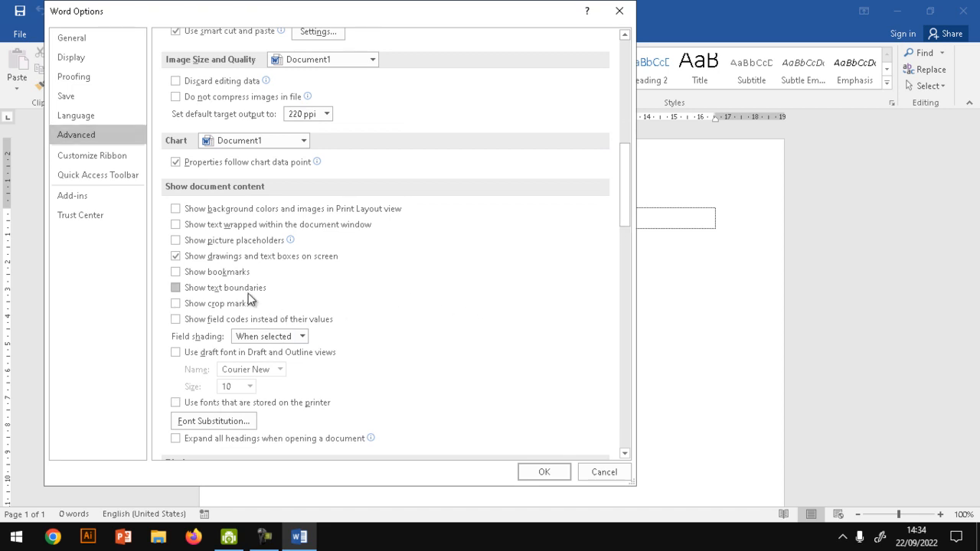
left_click(544, 477)
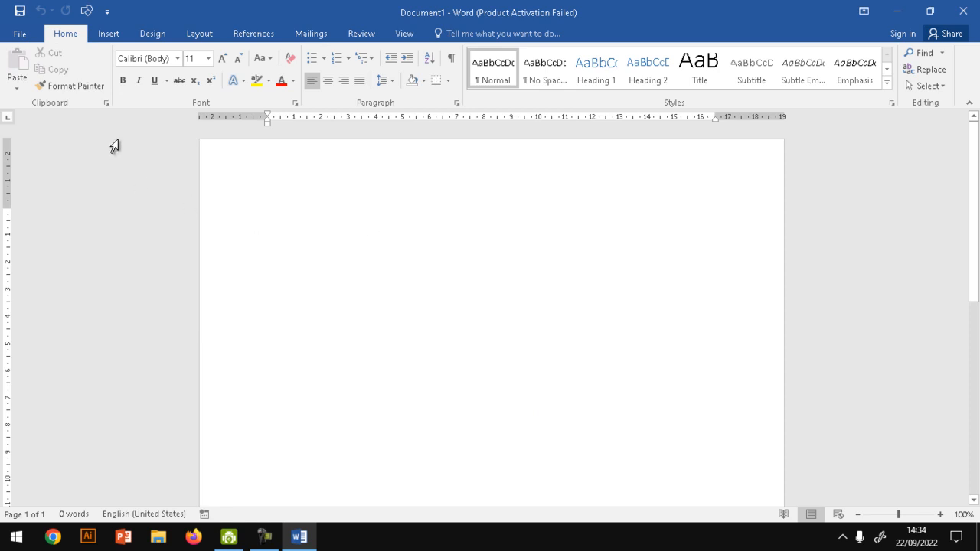
- Turn Show text boundaries back on in the advanced Word options and apply the change
left_click(20, 34)
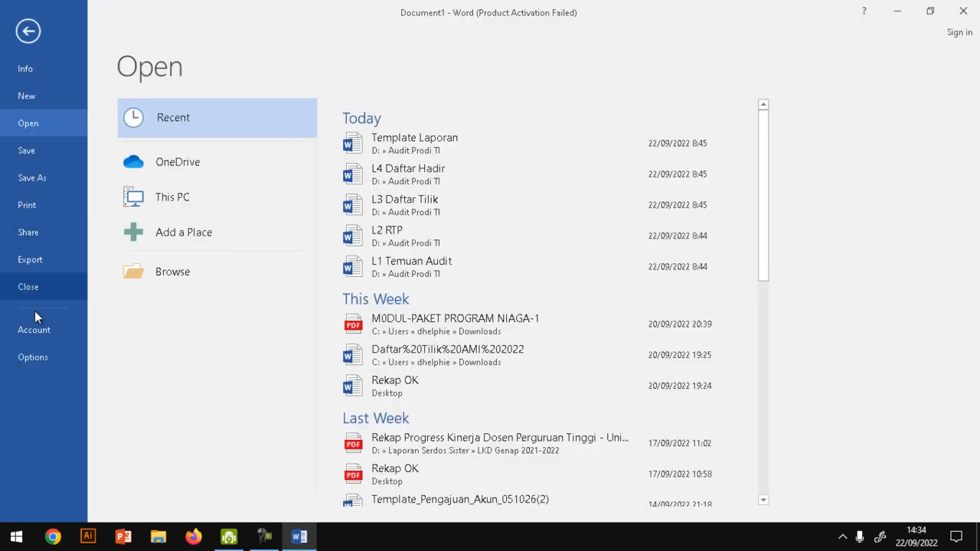
left_click(37, 358)
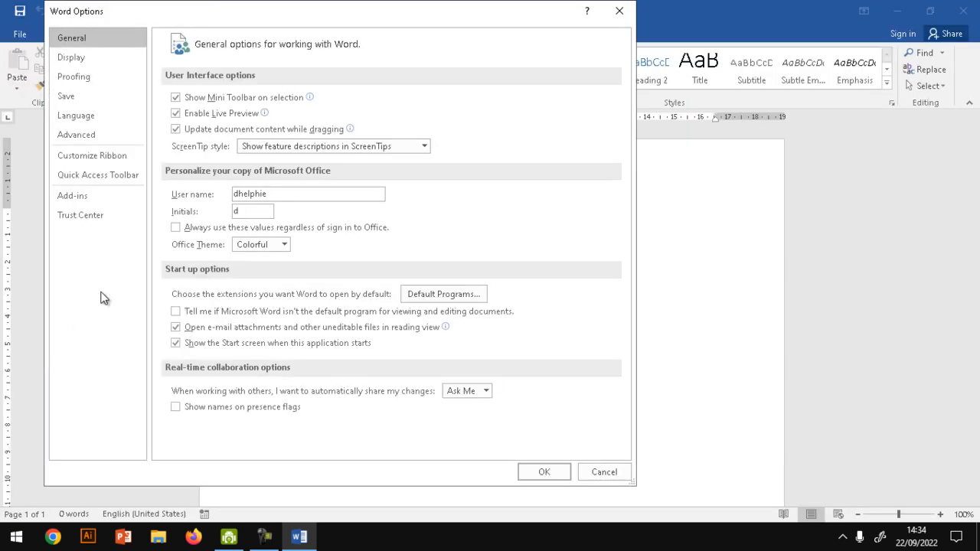
left_click(123, 130)
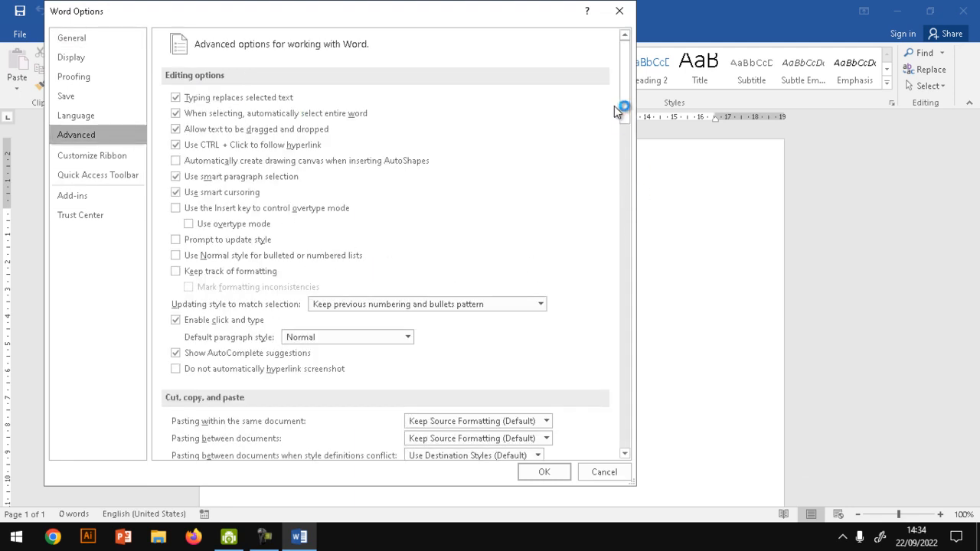
left_click_drag(626, 119, 627, 205)
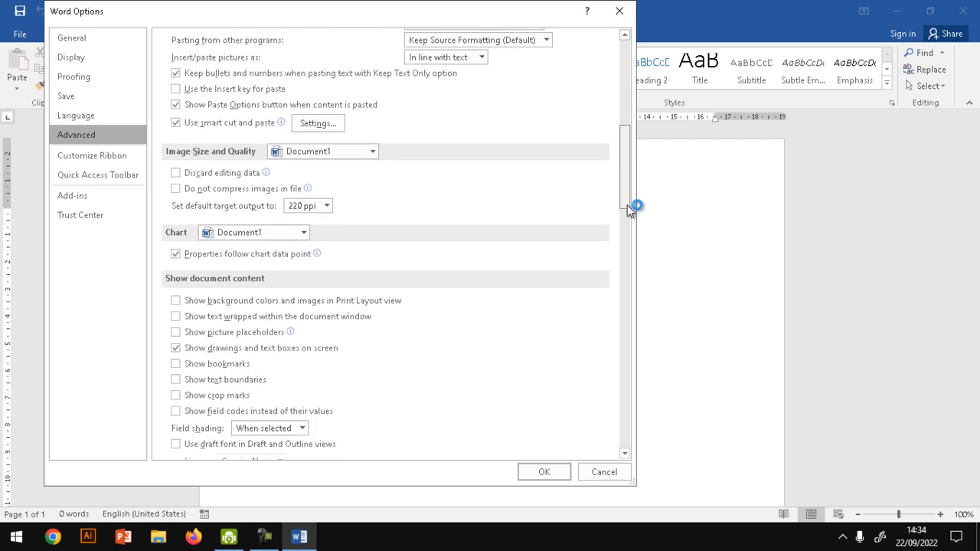
left_click(221, 386)
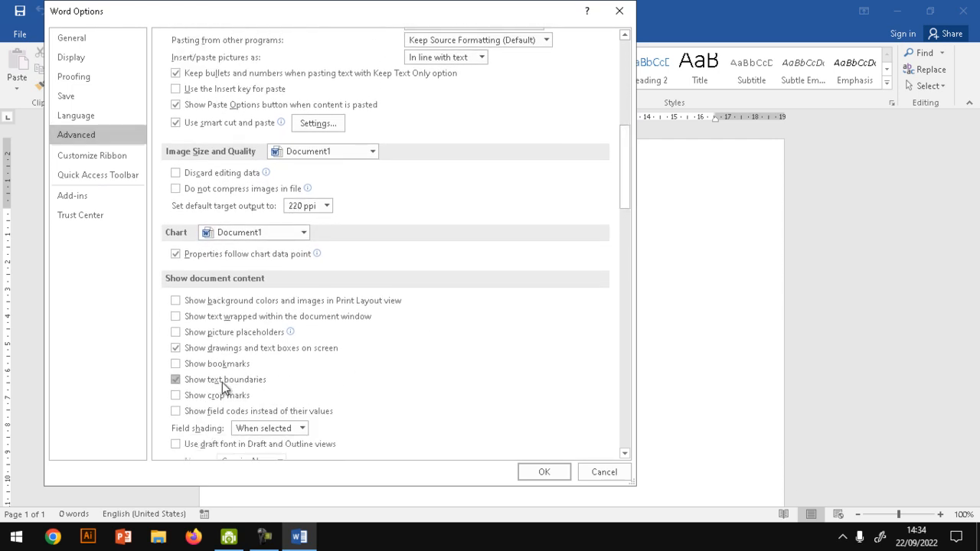
left_click(544, 472)
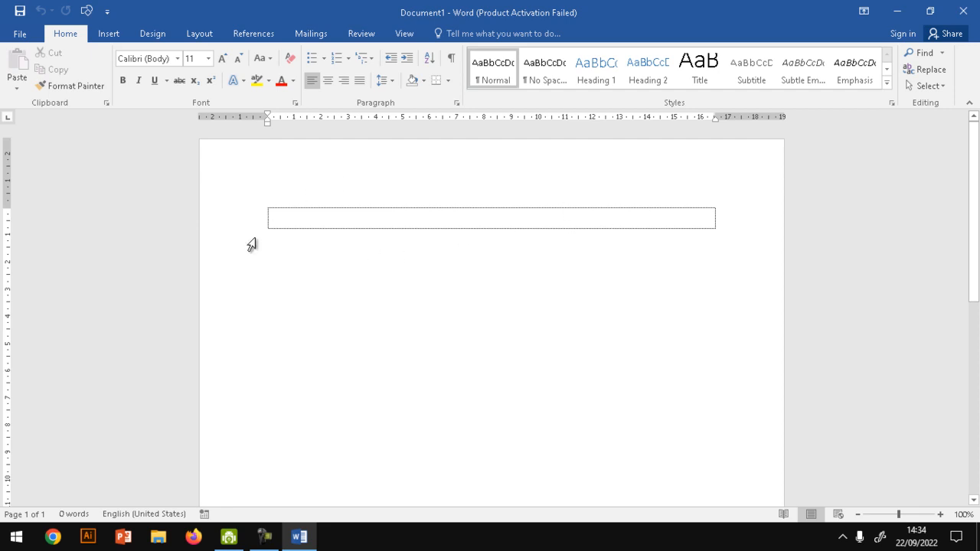
- Review the General, Display, Proofing, Save and Advanced categories of the Word options, leaving every option unchanged
left_click(23, 35)
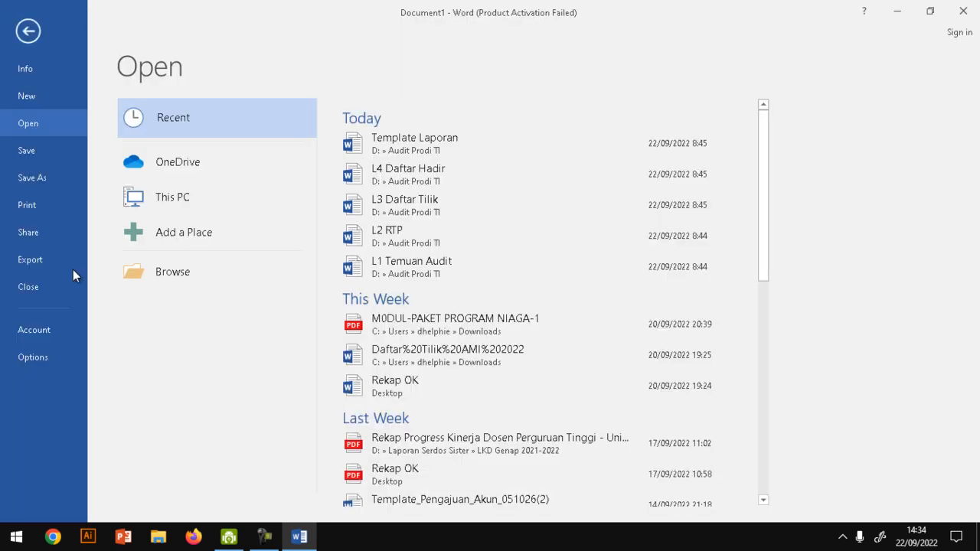
left_click(33, 356)
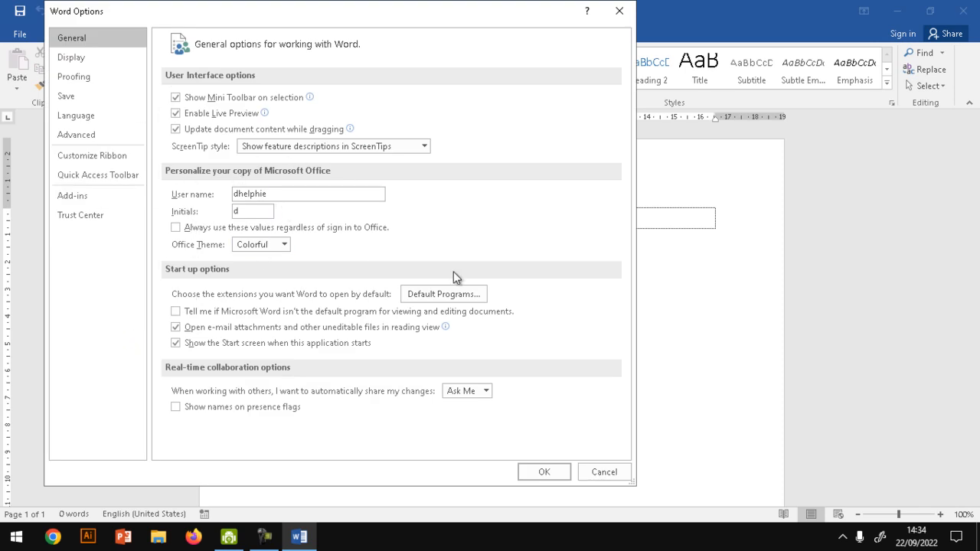
left_click(97, 137)
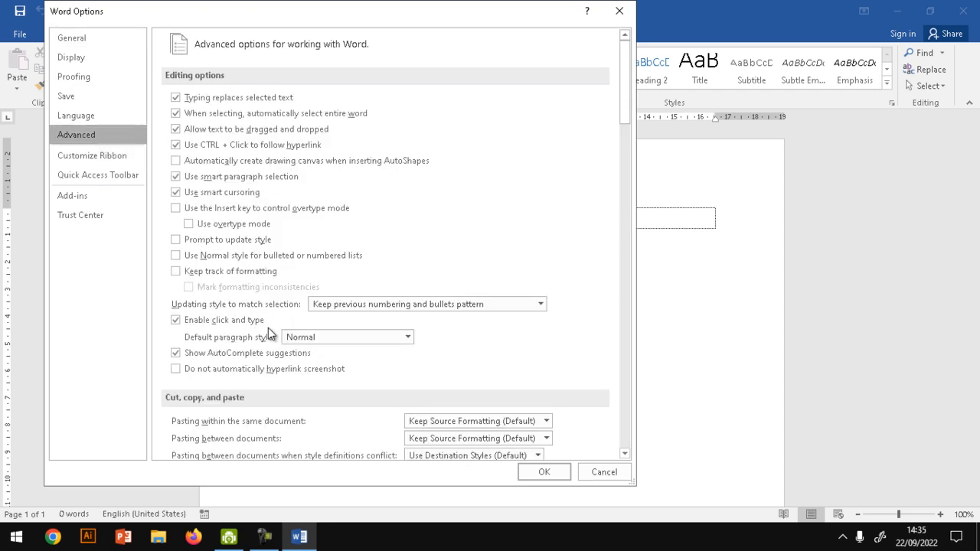
mouse_move(623, 118)
left_mouse_down()
mouse_move(622, 299)
mouse_move(627, 113)
left_mouse_up()
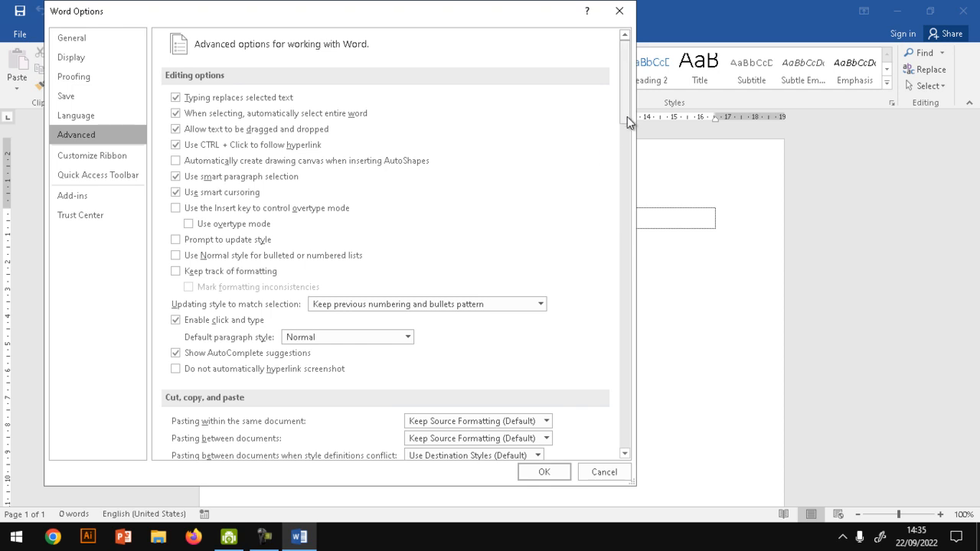
left_click_drag(626, 107, 610, 452)
left_click(69, 39)
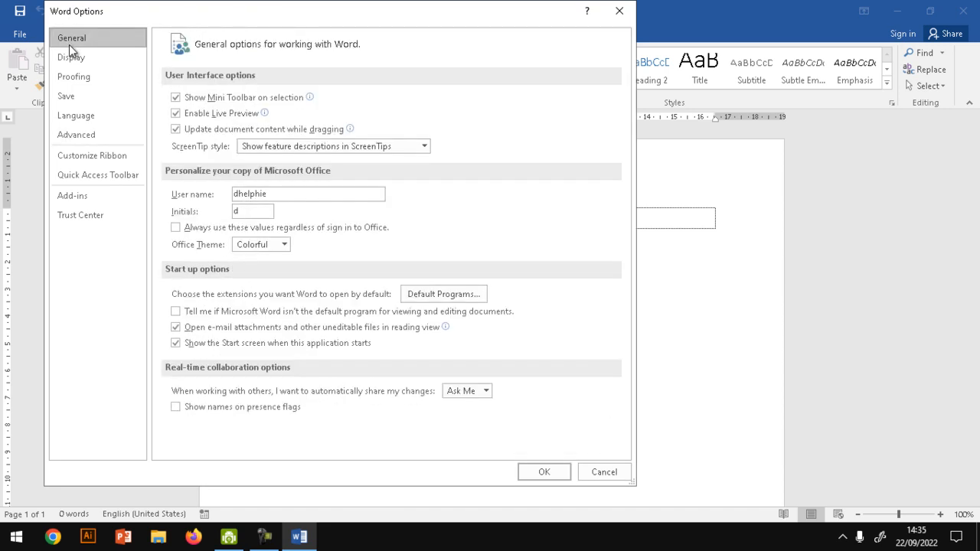
left_click(91, 58)
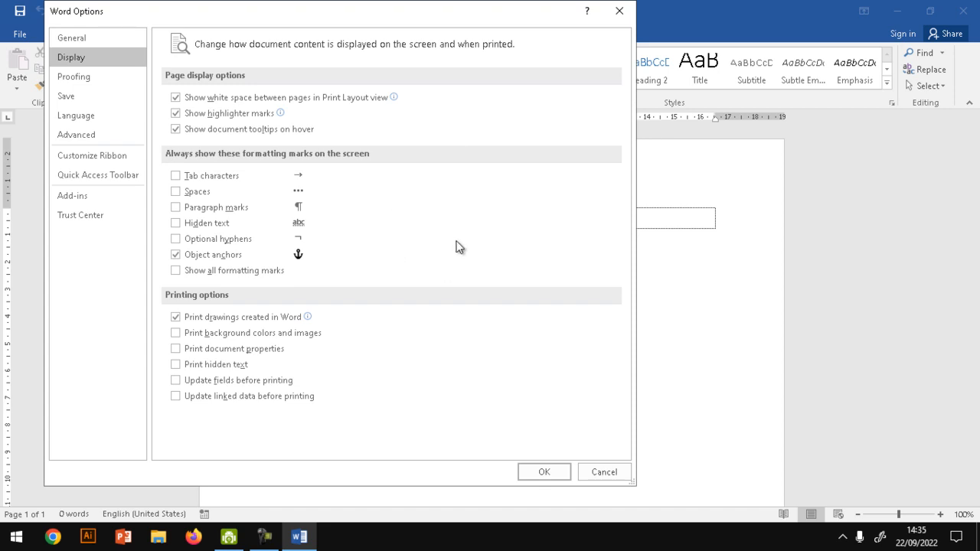
left_click(91, 79)
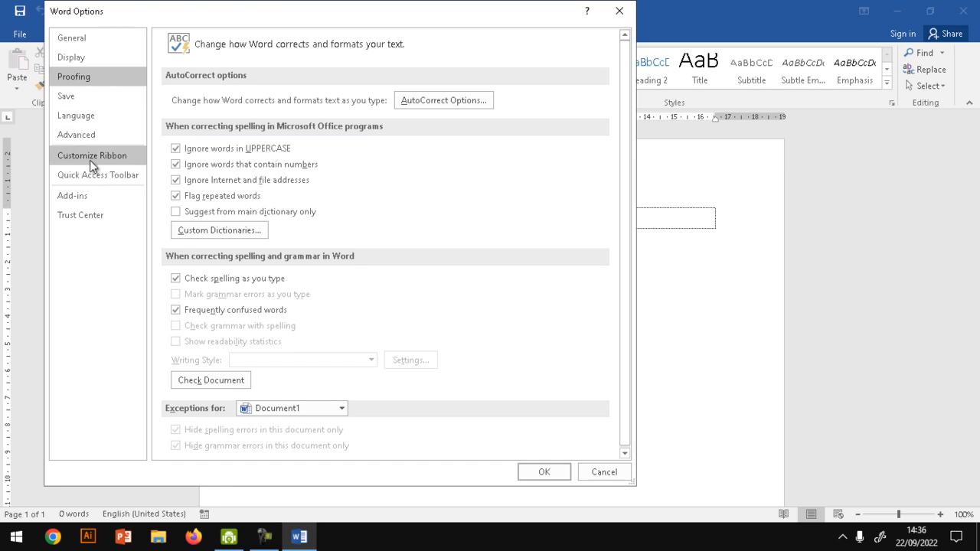
left_click(88, 101)
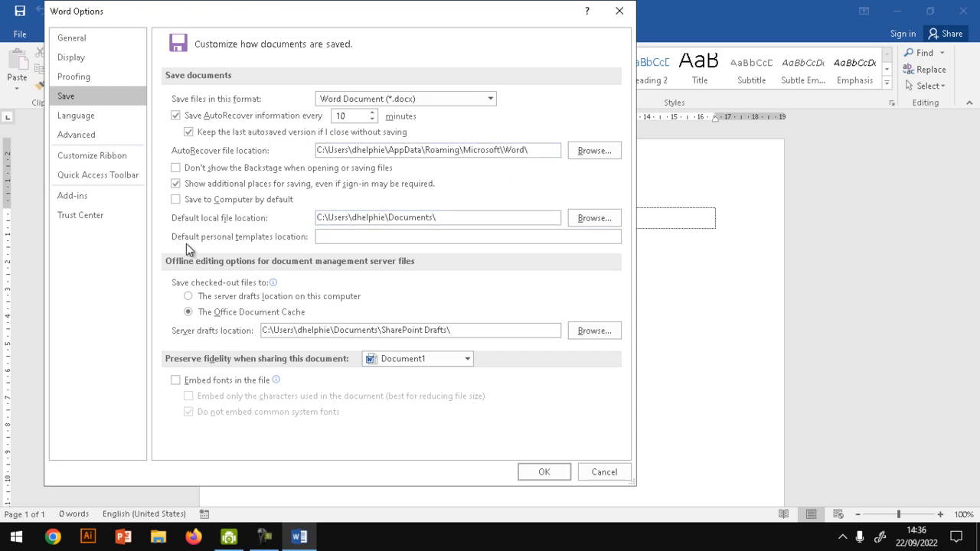
left_click(101, 141)
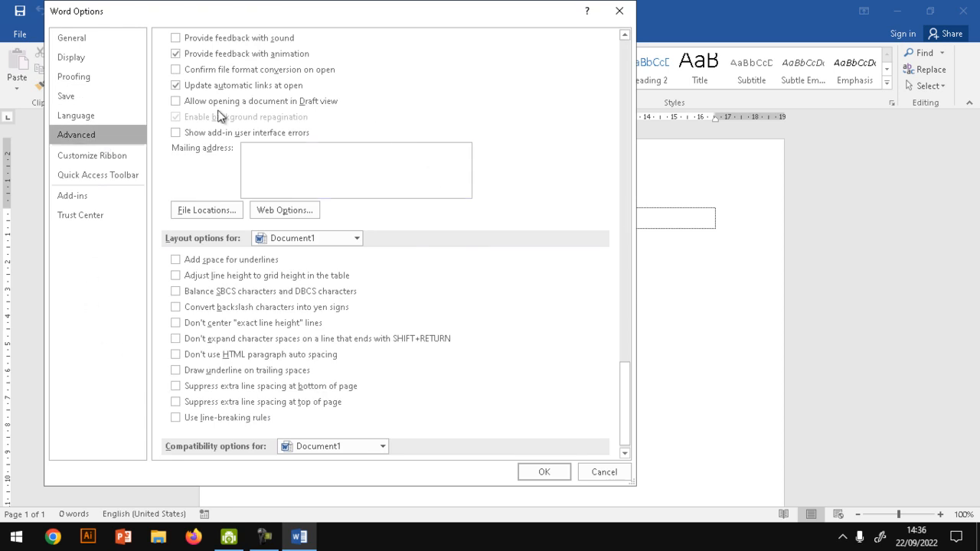
left_click(604, 471)
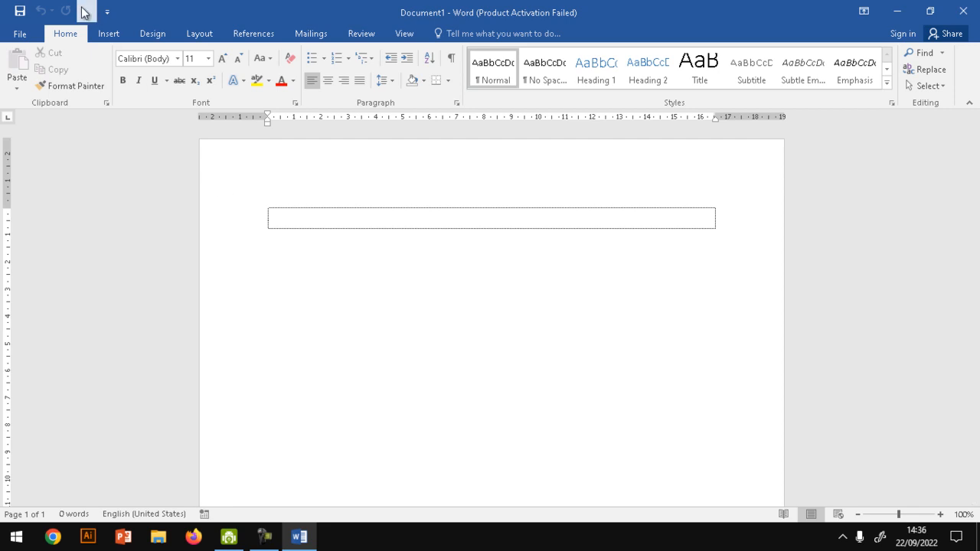
- Examine the print settings and the list of available printers for the blank document, keeping the current printer, and return to the document
left_click(20, 33)
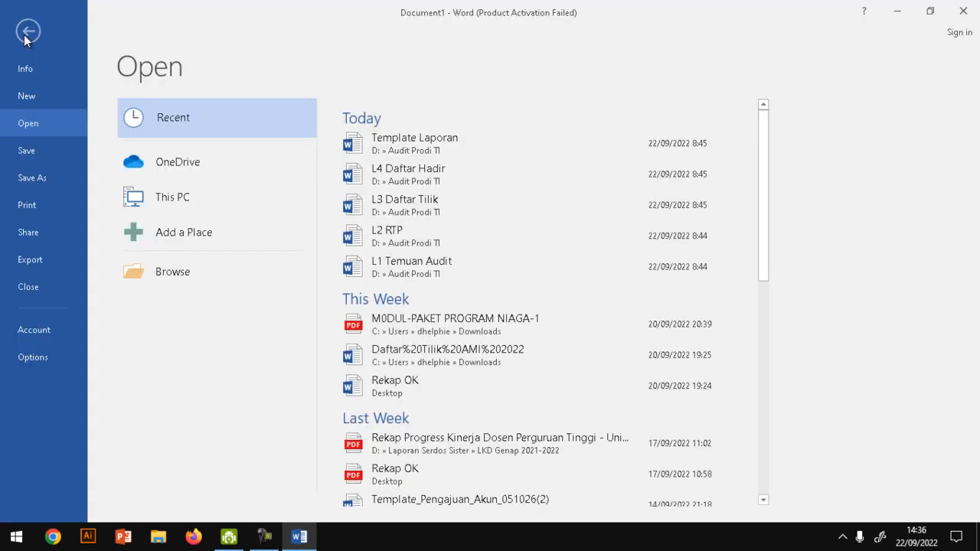
left_click(28, 205)
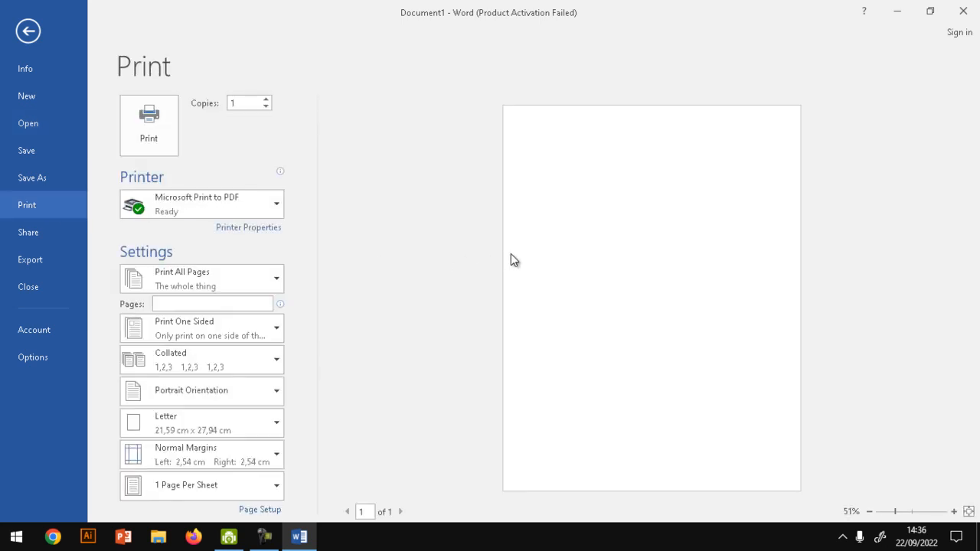
left_click(254, 207)
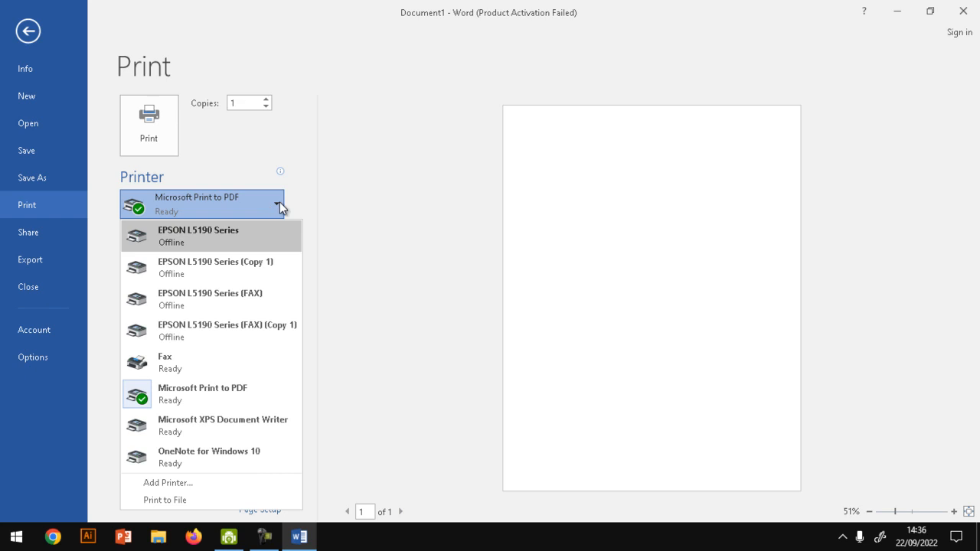
mouse_move(231, 280)
left_click(241, 205)
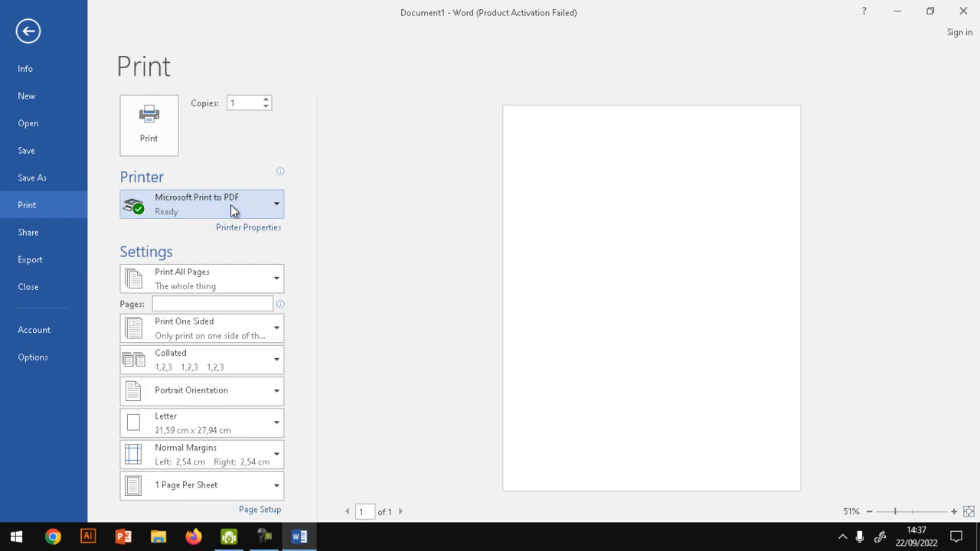
left_click(29, 32)
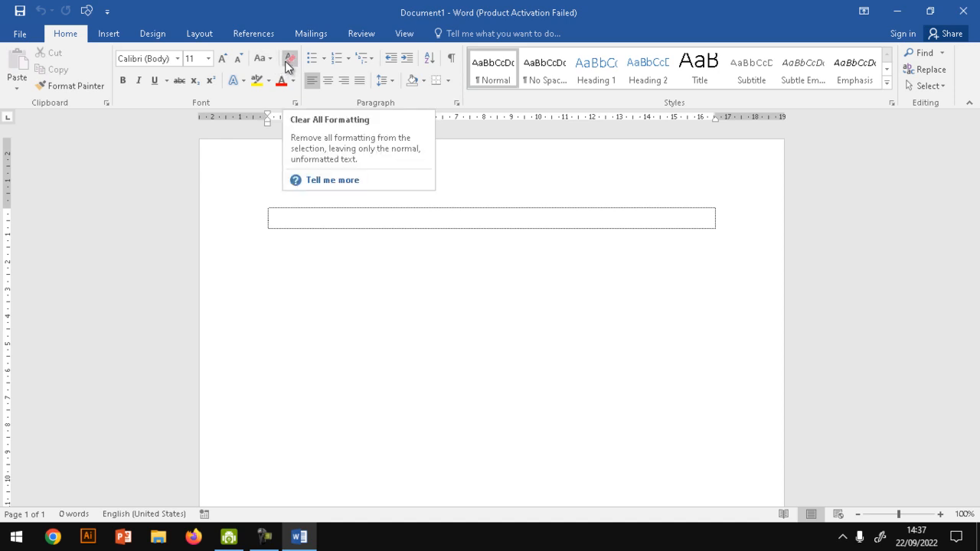
- Look over the Clear All Formatting, Sort Text, Styles, Find, Select and Format Painter commands for the blank document without applying any settings
left_click(290, 64)
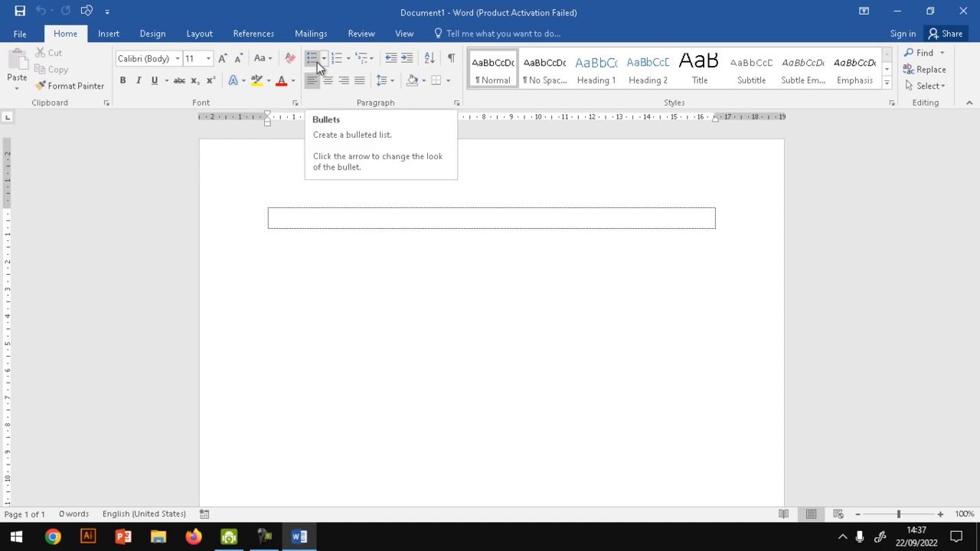
left_click(429, 62)
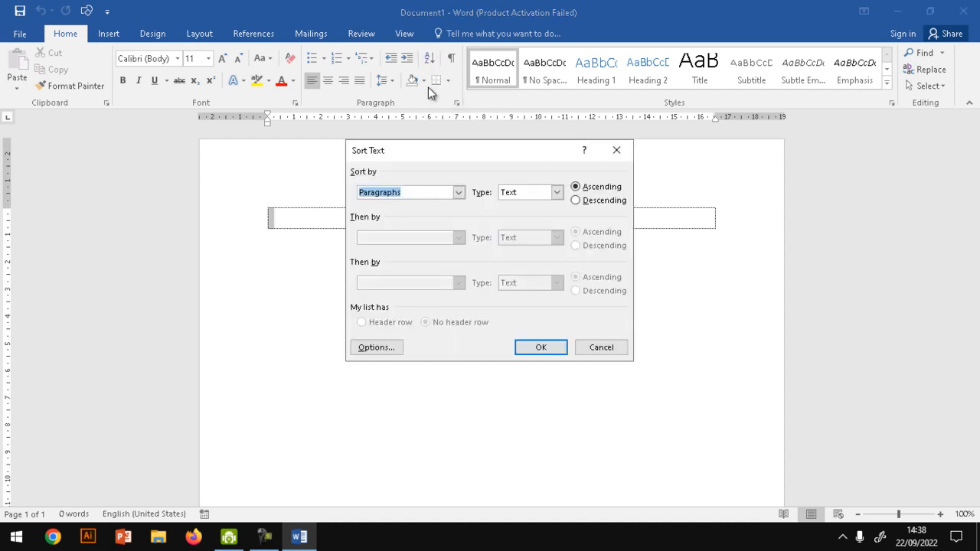
left_click(602, 348)
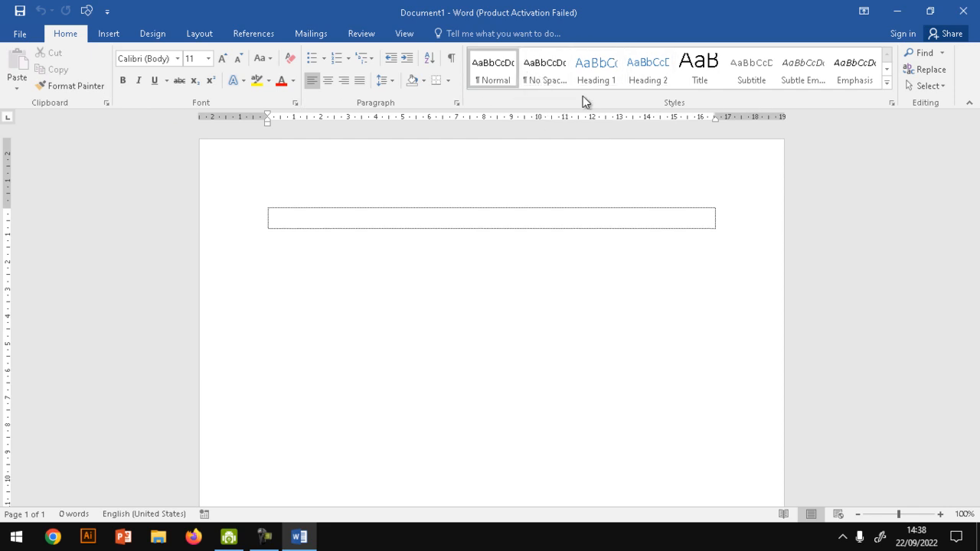
left_click(887, 83)
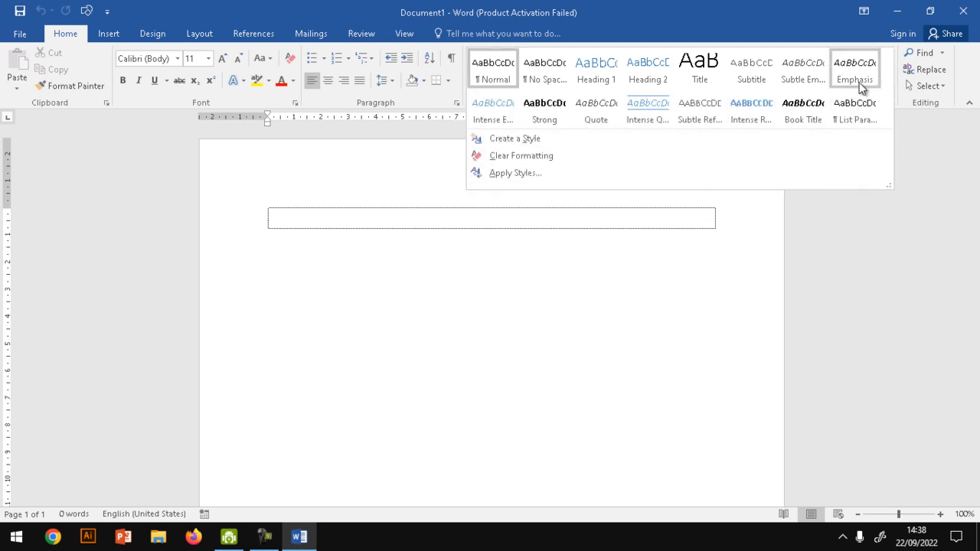
left_click(728, 38)
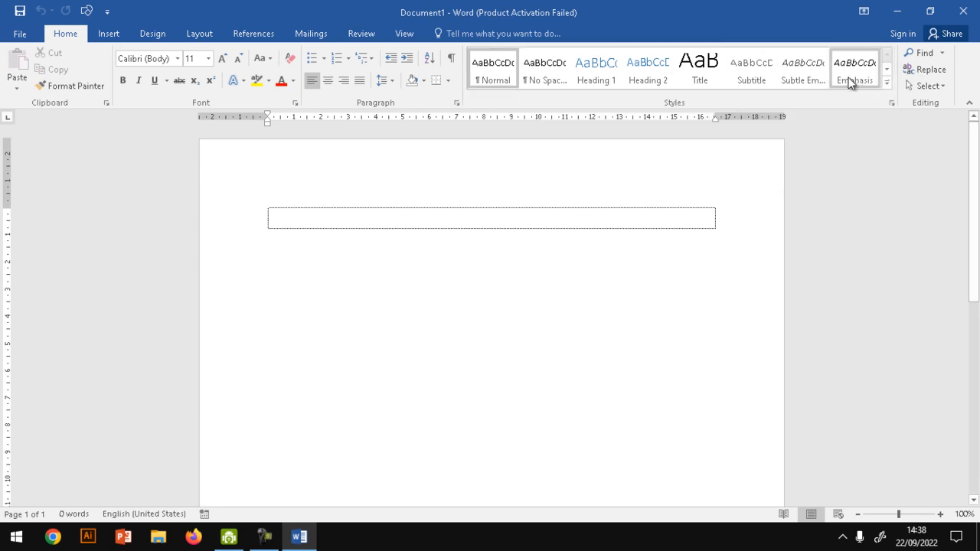
left_click(942, 53)
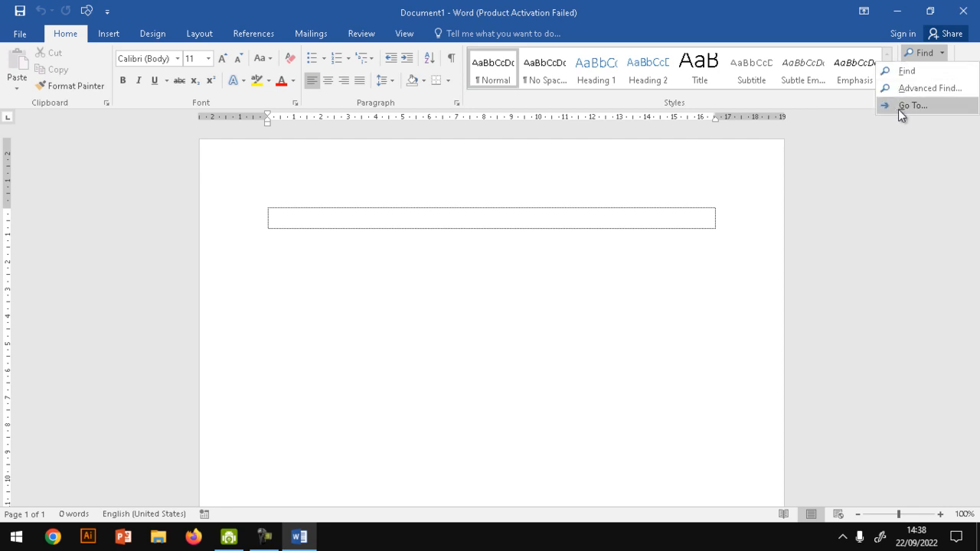
left_click(851, 167)
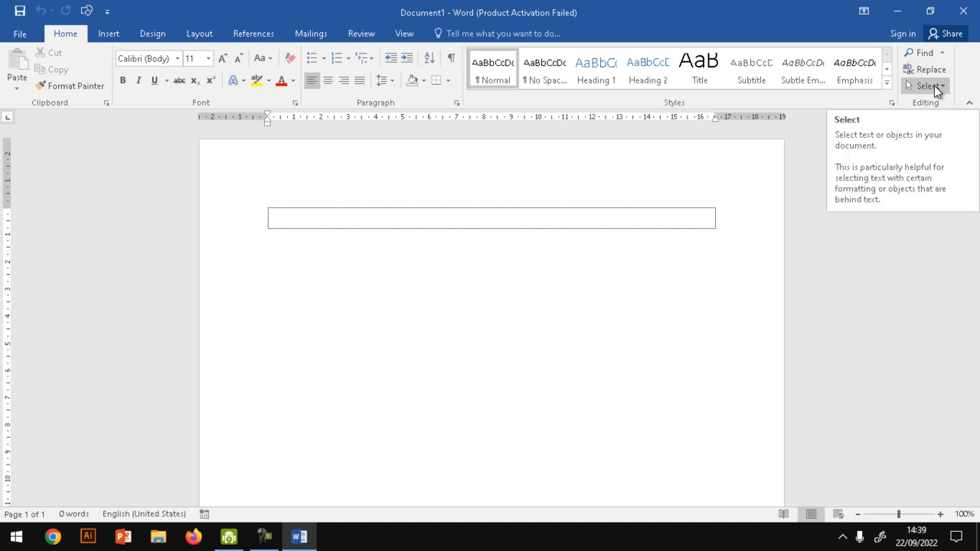
left_click(934, 85)
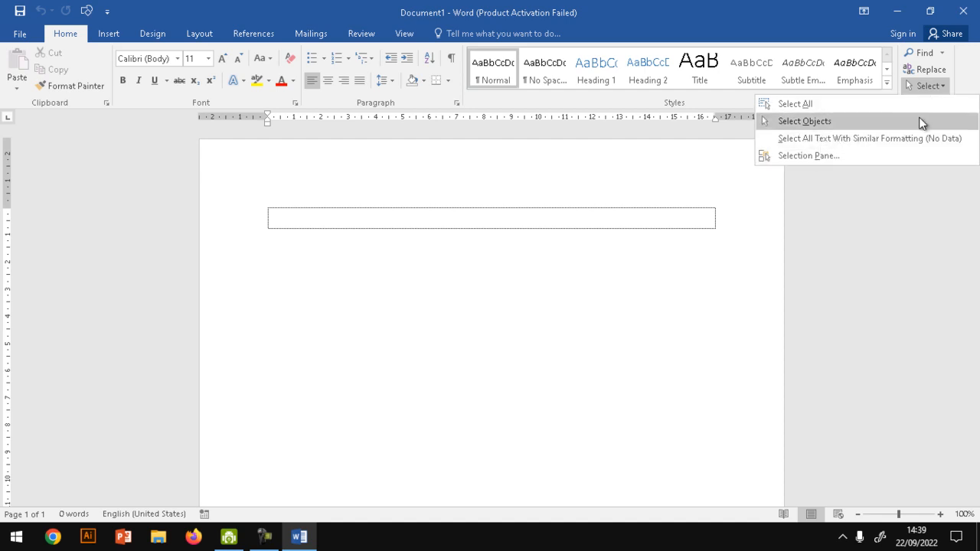
left_click(609, 218)
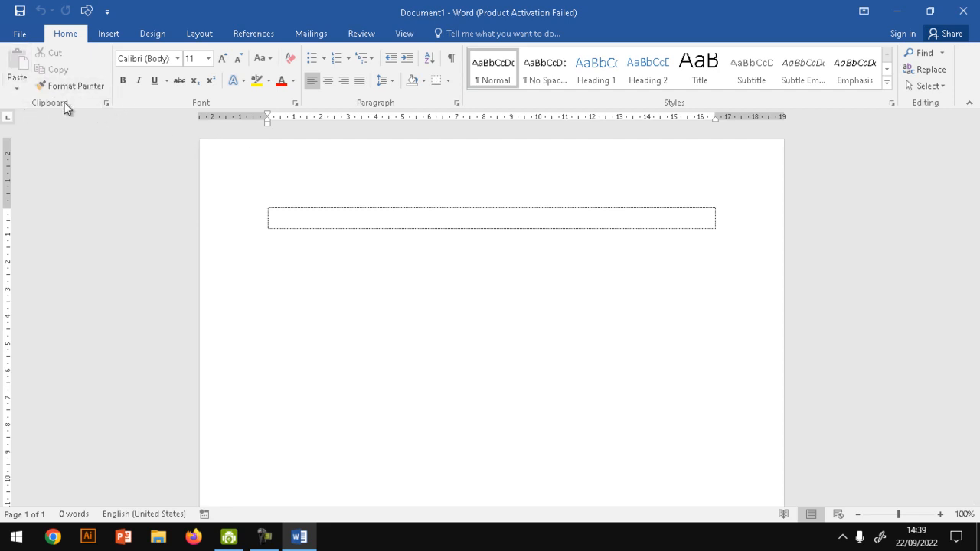
left_click(82, 92)
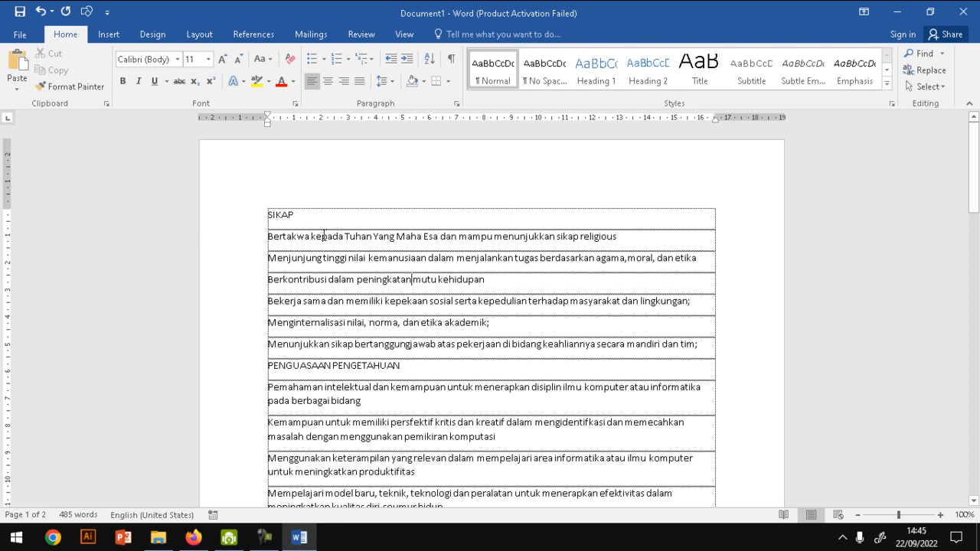
- Format the first heading line, SIKAP, as centered bold text in the Gill Sans Ultra Bold font
left_click(228, 224)
key("ctrl+c")
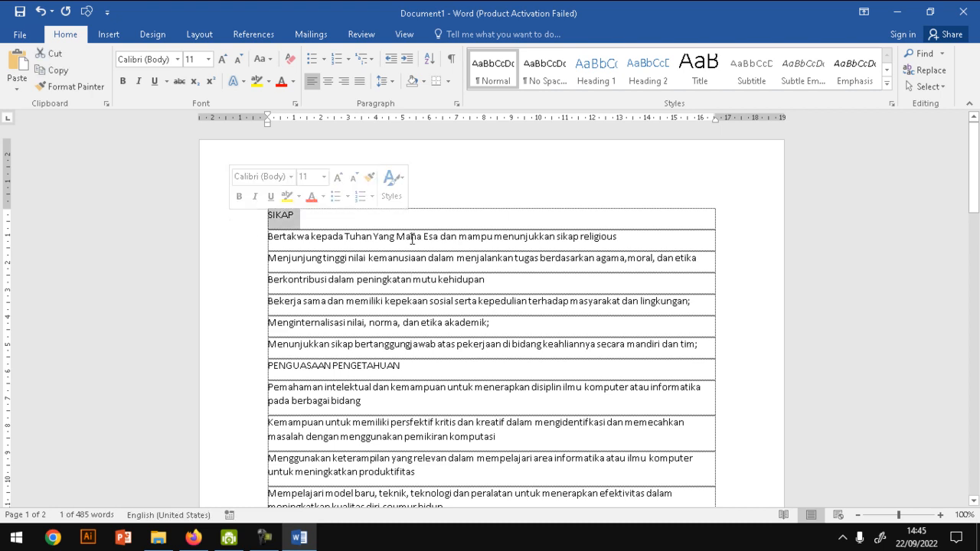
left_click(327, 81)
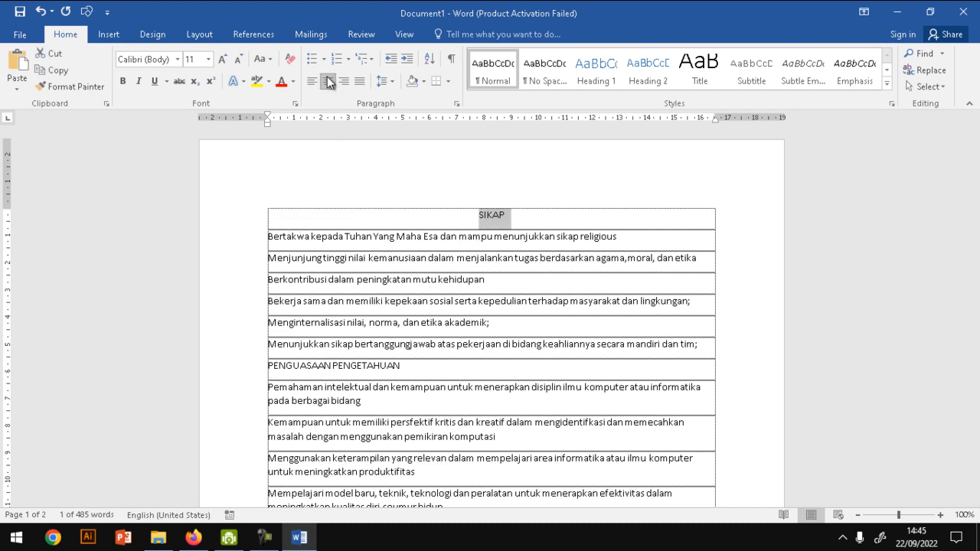
left_click(123, 83)
left_click(177, 59)
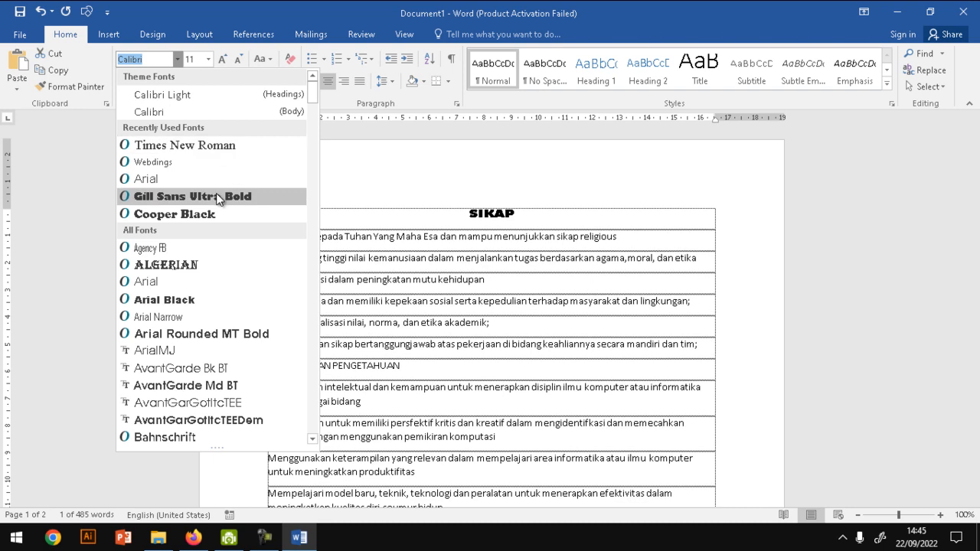
left_click(218, 197)
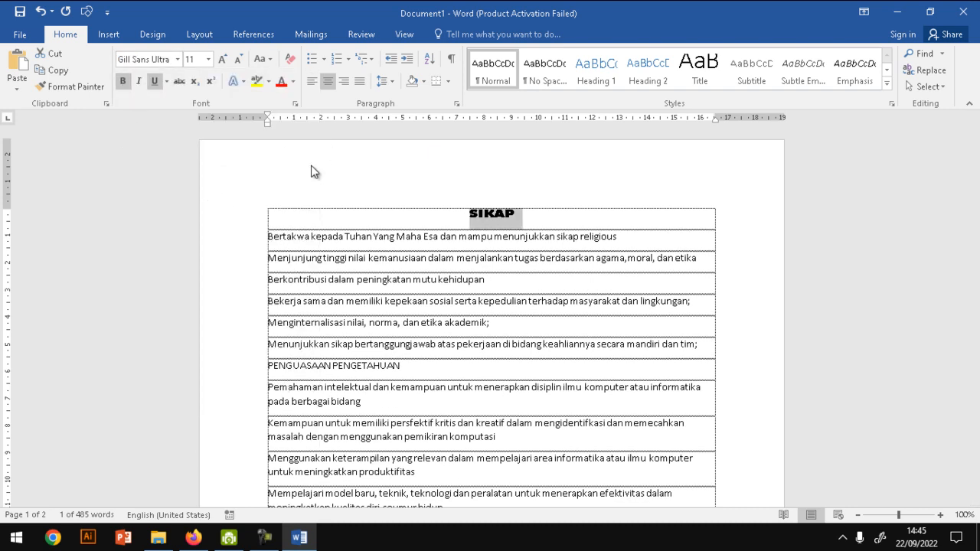
- Enlarge the font size of the SIKAP heading to 16
left_click(221, 61)
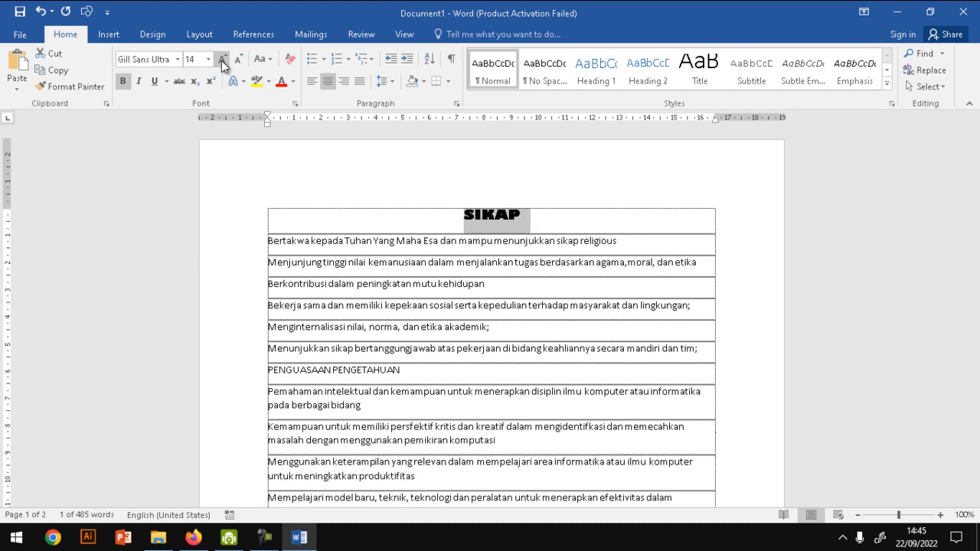
left_click(210, 60)
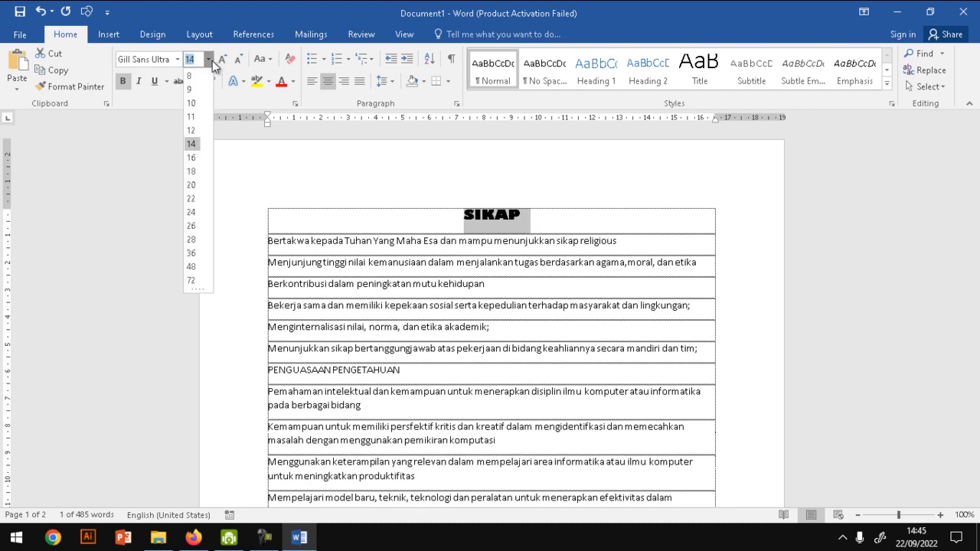
left_click(221, 60)
left_click(235, 63)
left_click(220, 63)
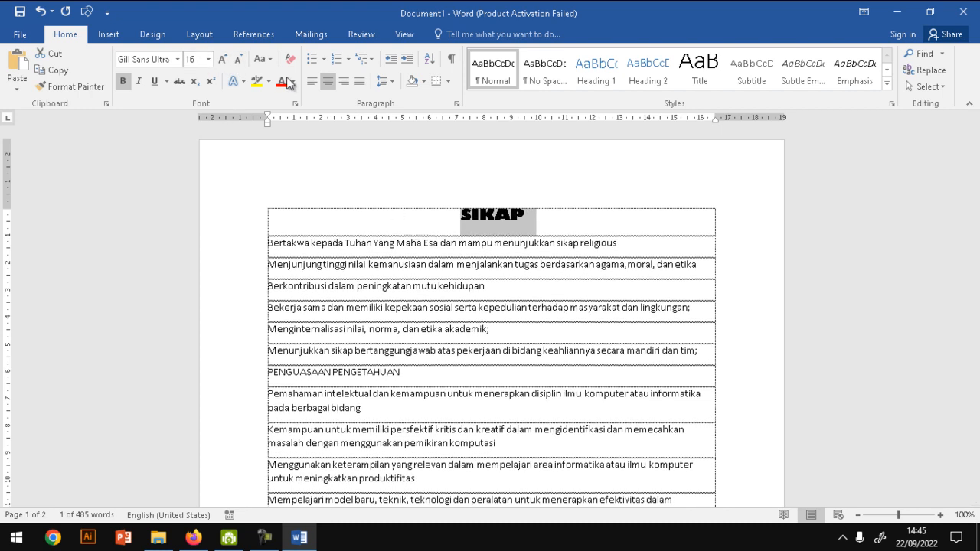
- Try the Capitalize Each Word and lowercase options on the SIKAP heading, and return it to UPPERCASE
left_click(265, 61)
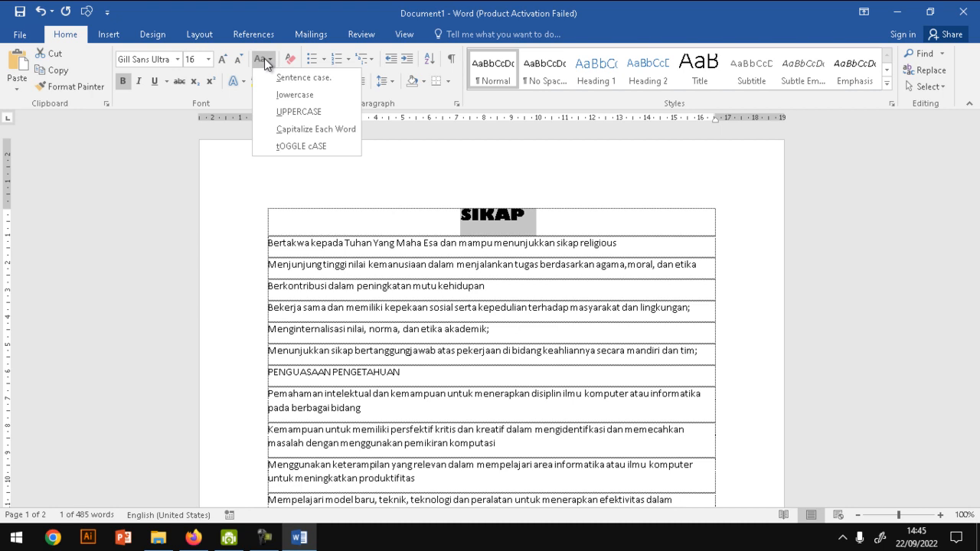
left_click(326, 130)
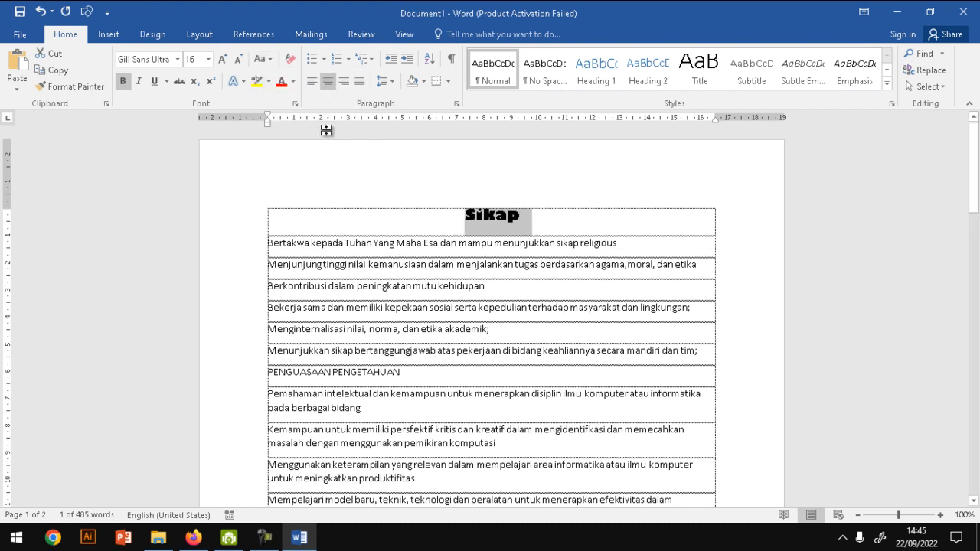
left_click(262, 65)
left_click(312, 100)
left_click(262, 59)
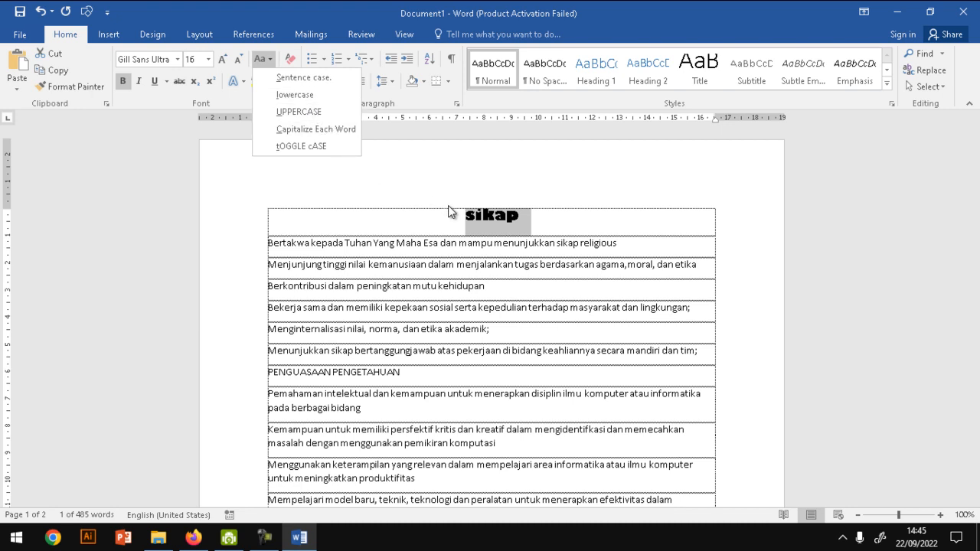
left_click(324, 107)
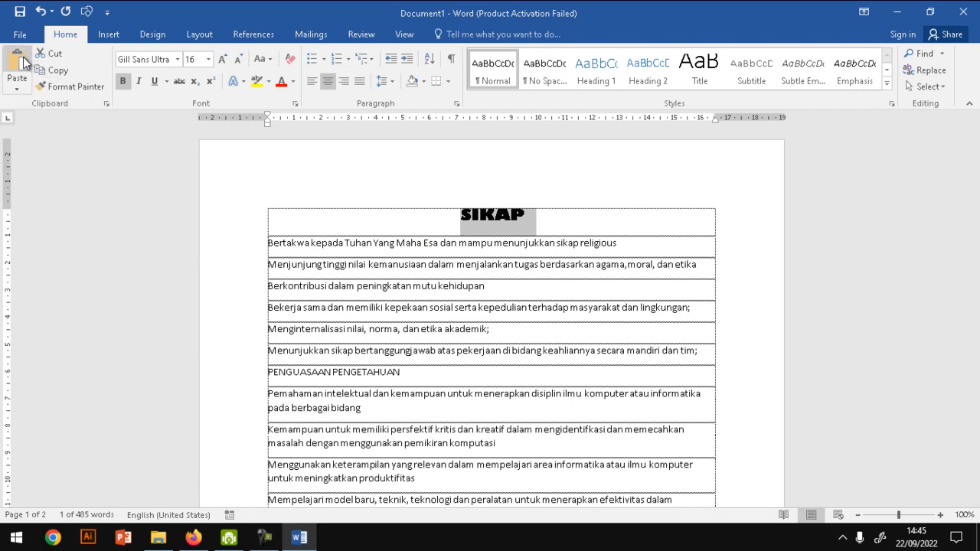
- Add an empty line below the SIKAP heading, deleting the duplicate SIKAP text that was pasted there
left_click(535, 222)
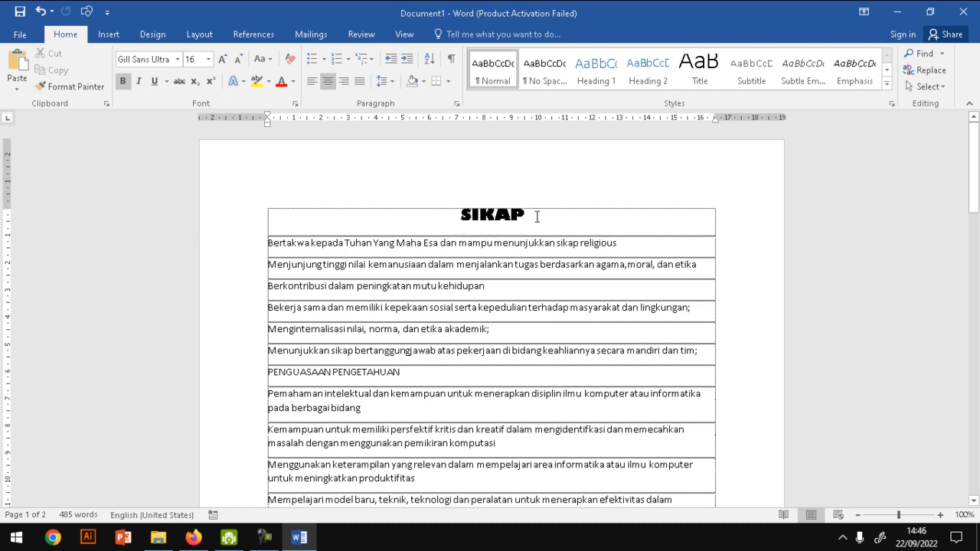
key("ctrl+v")
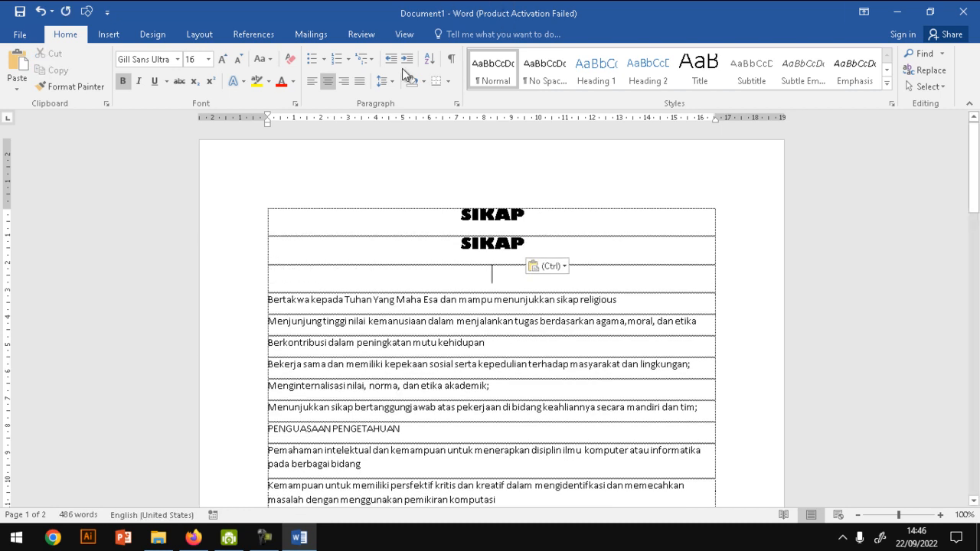
left_click(241, 264)
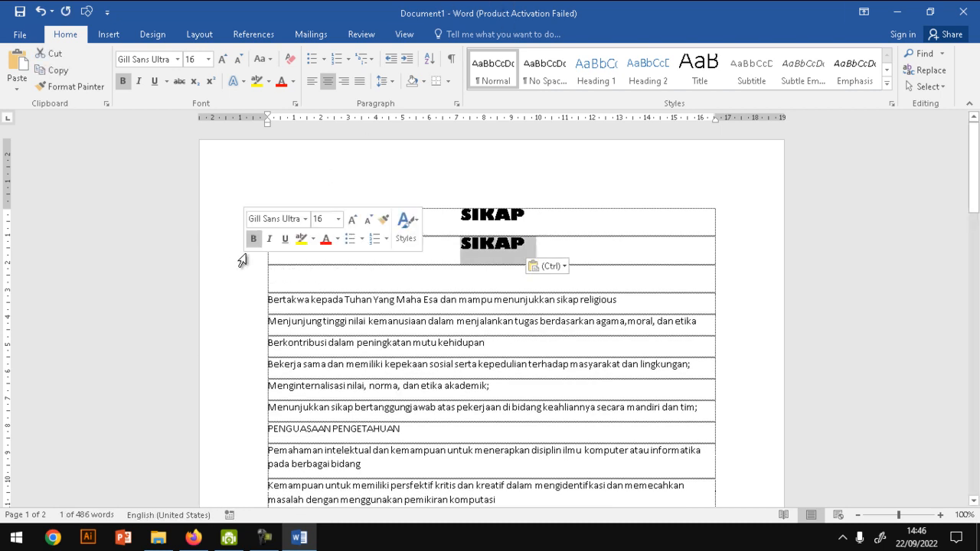
key("BackSpace")
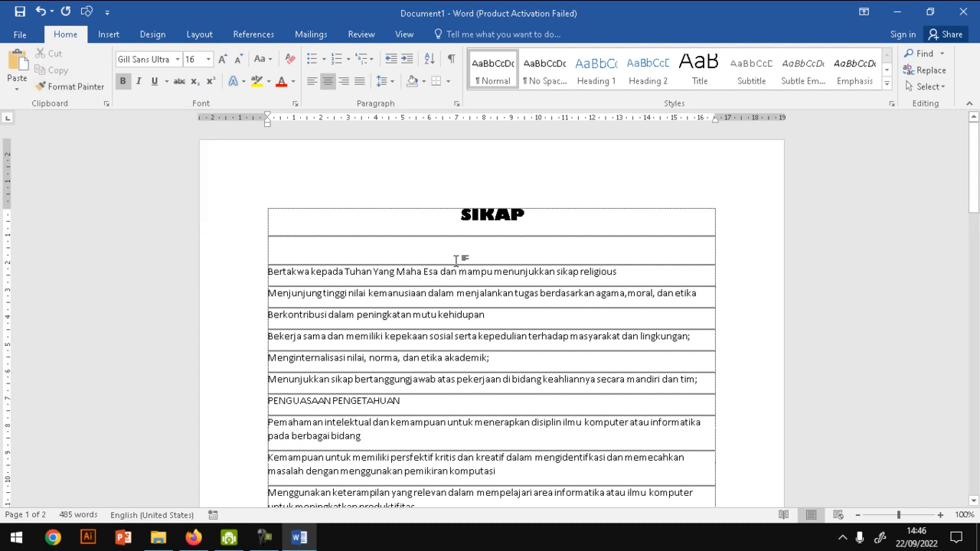
- Apply 1., 2., 3. style numbering to the first statement under SIKAP, beginning "Bertakwa kepada Tuhan Yang Maha Esa"
left_click(238, 274)
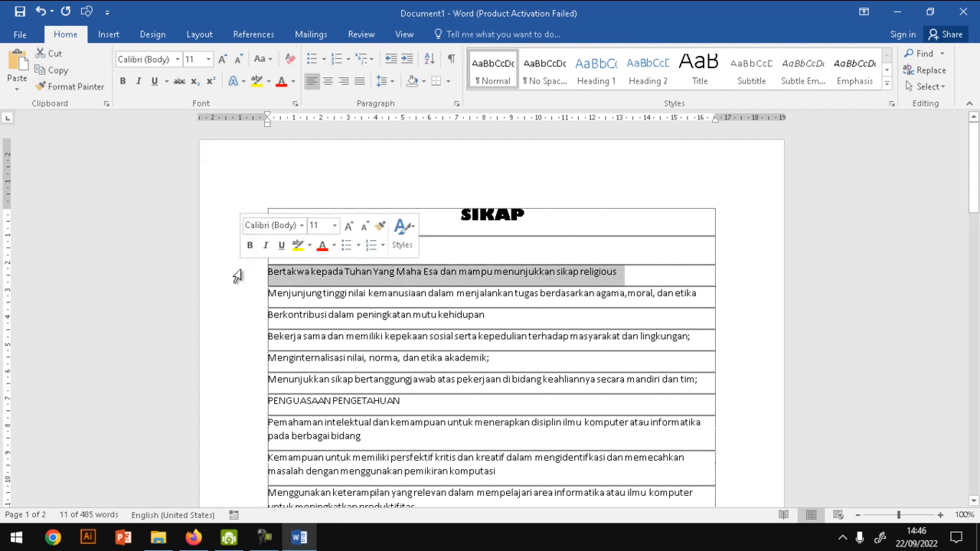
left_click(351, 60)
left_click(406, 111)
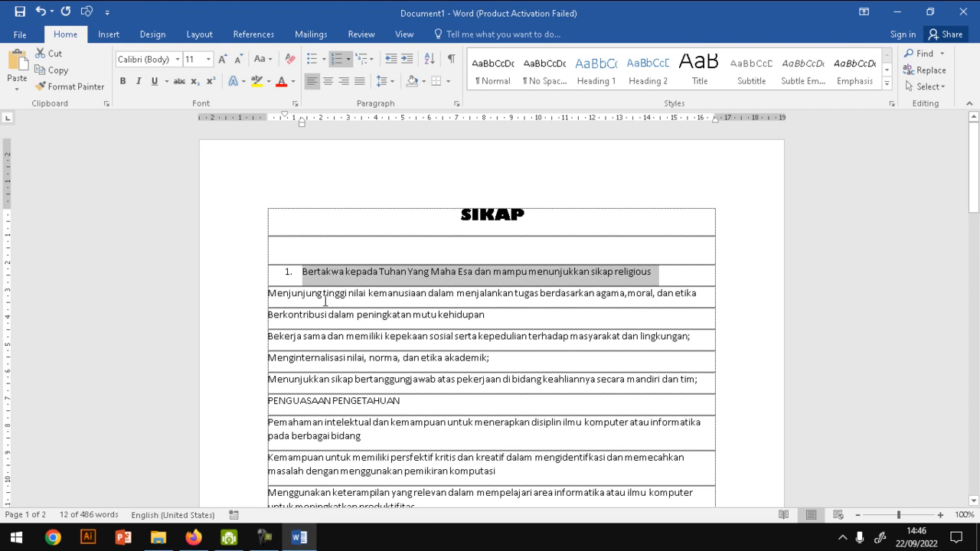
left_click(345, 256)
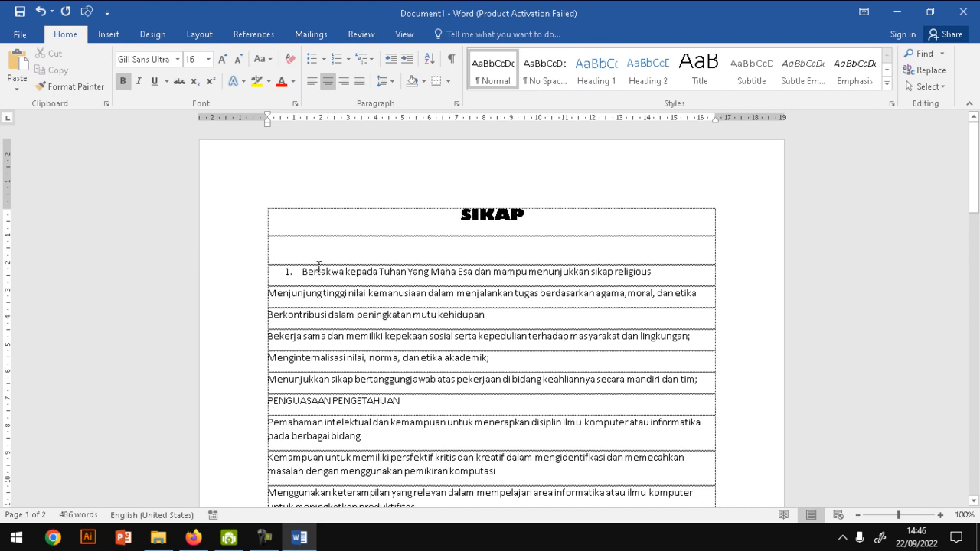
- Copy the numbered formatting of the first statement to the other five statements under SIKAP with Format Painter
left_click(322, 271)
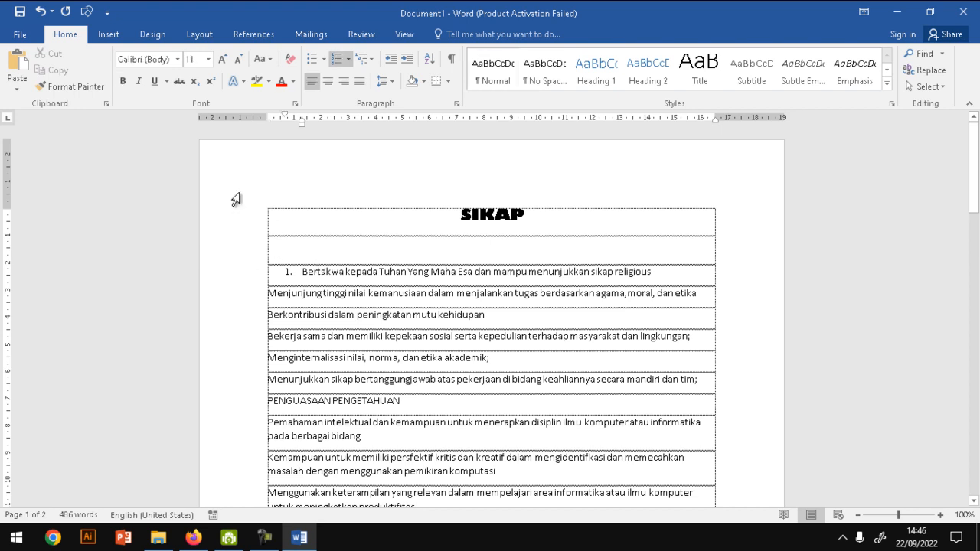
left_click(63, 87)
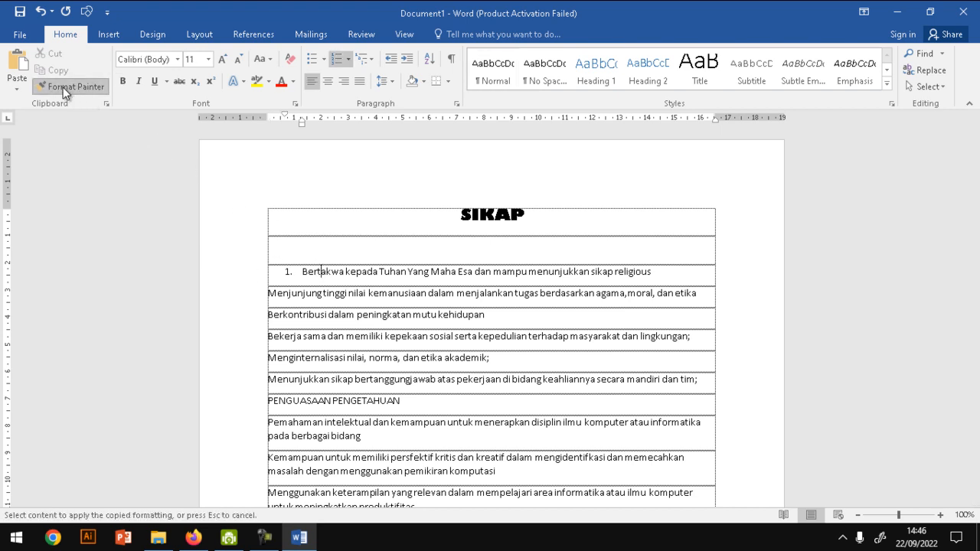
left_click(347, 294)
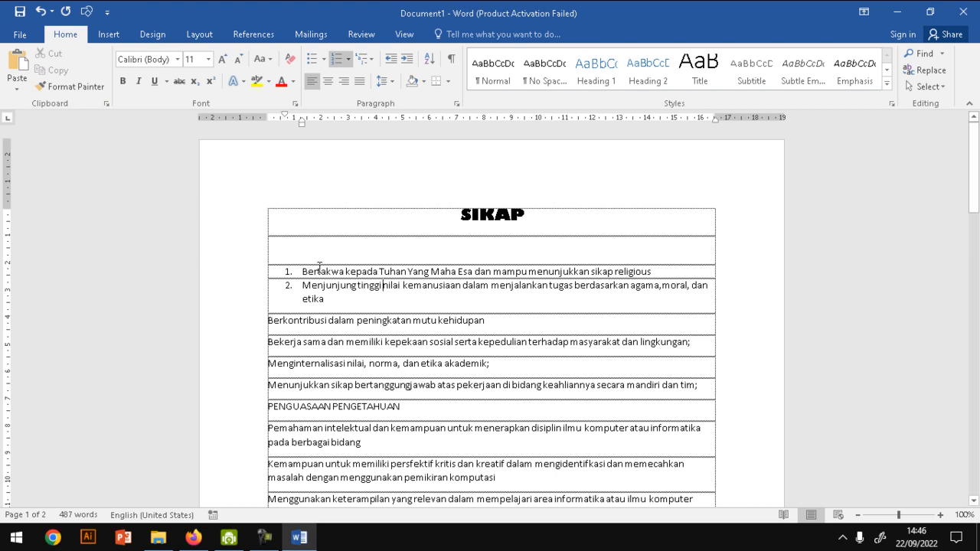
left_click(73, 87)
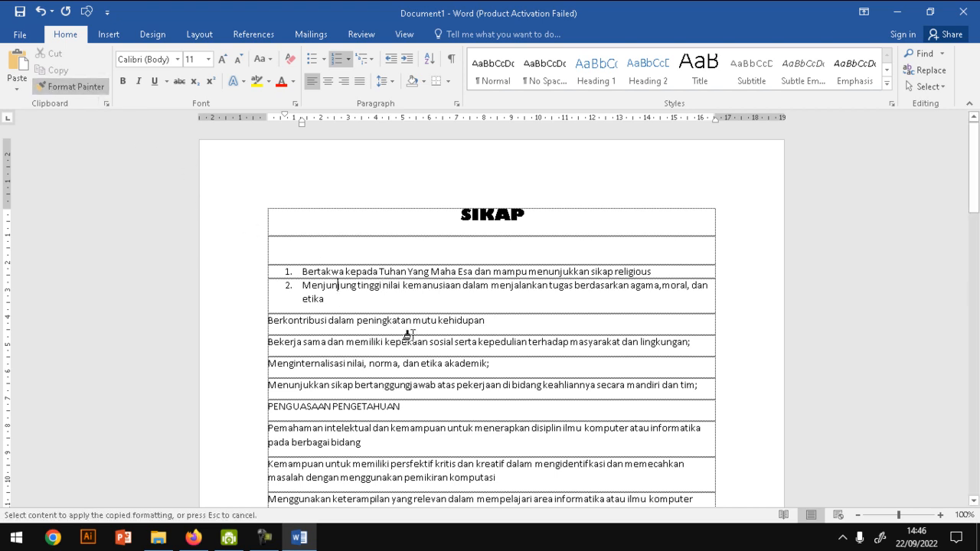
left_click(407, 320)
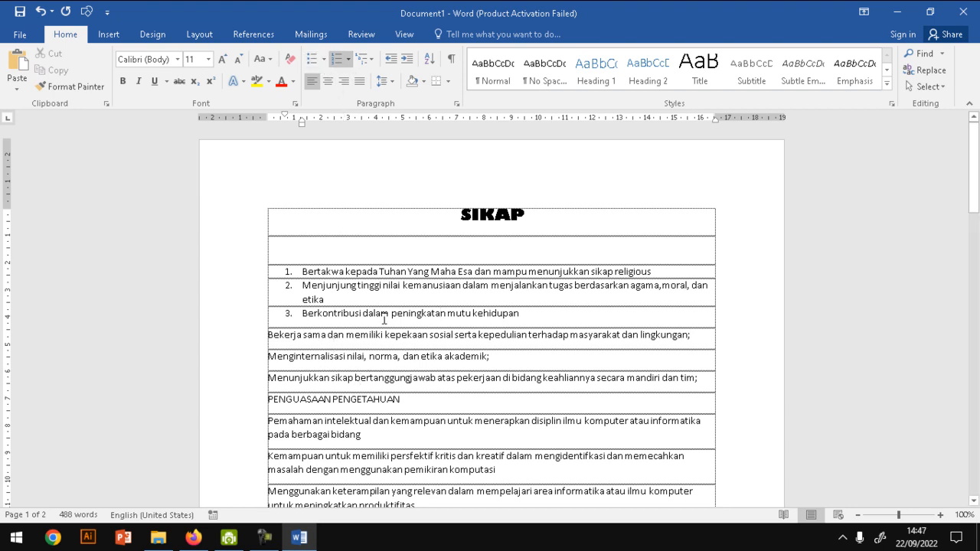
left_click(72, 86)
mouse_move(304, 335)
left_mouse_down()
mouse_move(276, 358)
mouse_move(324, 385)
left_mouse_up()
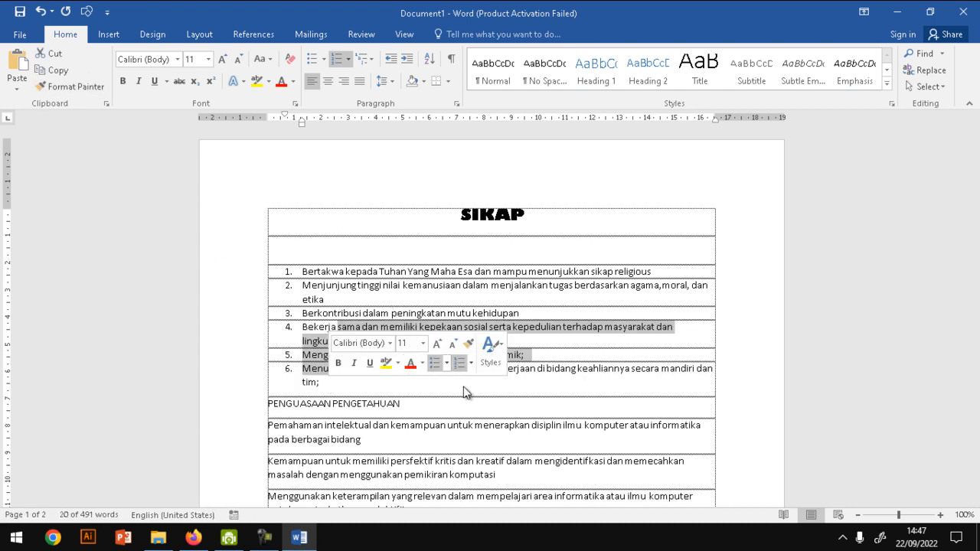
- Make the PENGUASAAN PENGETAHUAN heading bold
left_click(429, 403)
left_click_drag(974, 205, 974, 225)
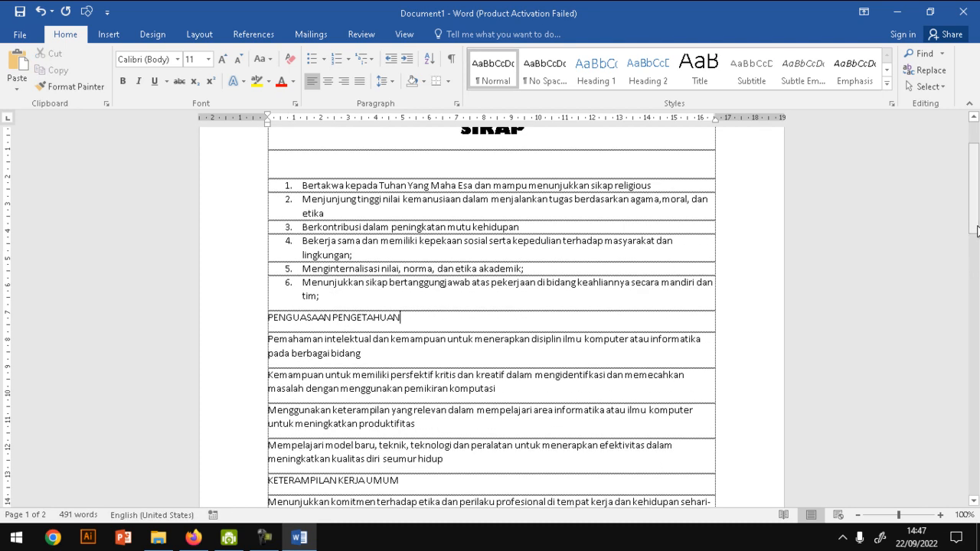
left_click(242, 326)
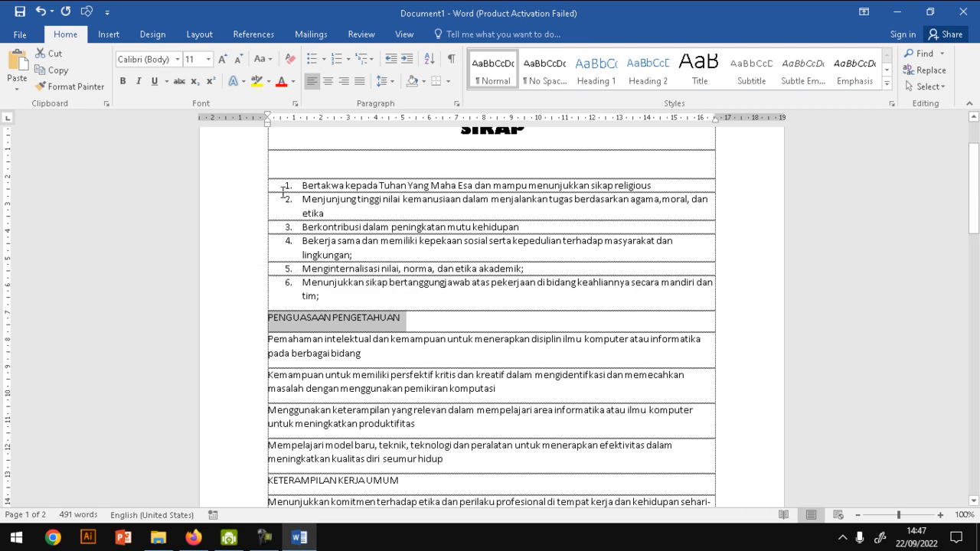
left_click(123, 81)
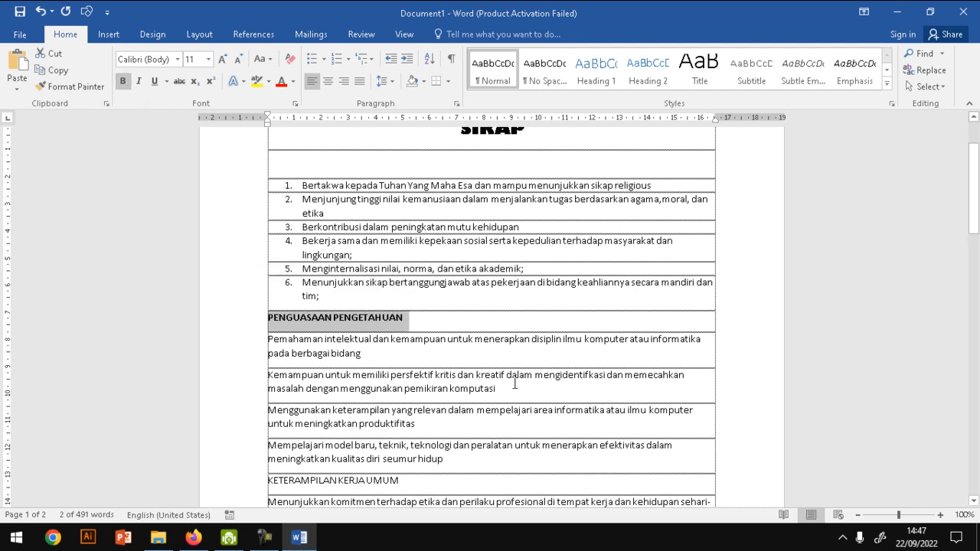
- Examine the picture and symbol choices for defining a new bullet for the first PENGUASAAN PENGETAHUAN paragraph, without applying any
left_click(340, 354)
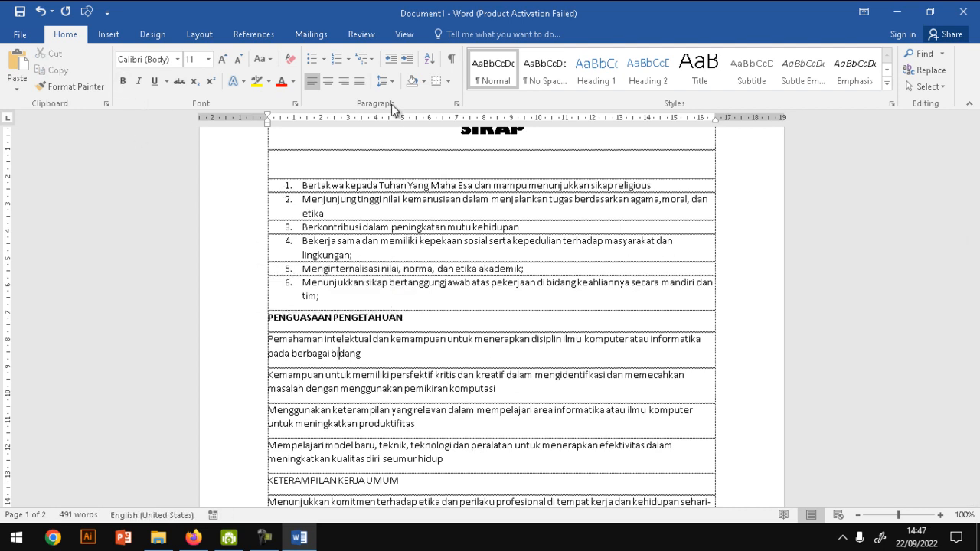
left_click(248, 350)
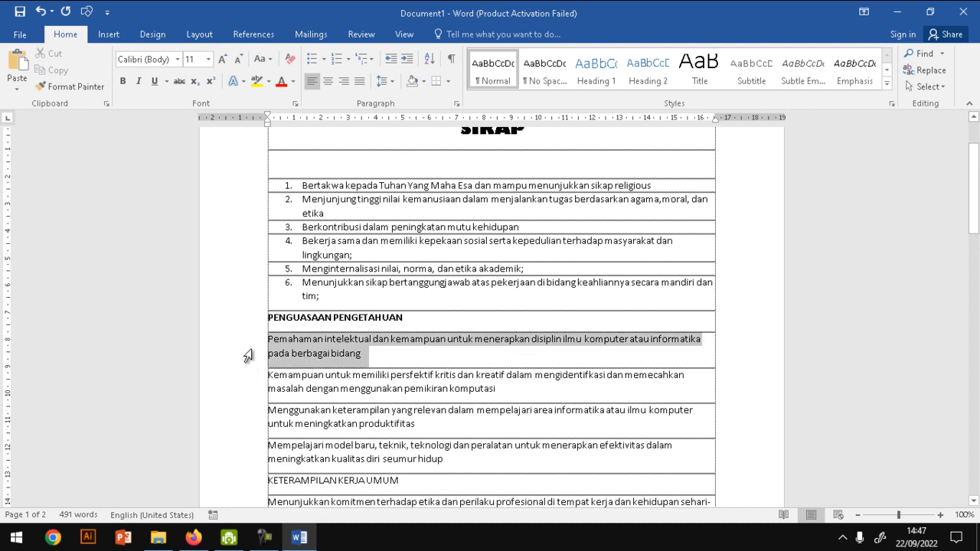
left_click(323, 59)
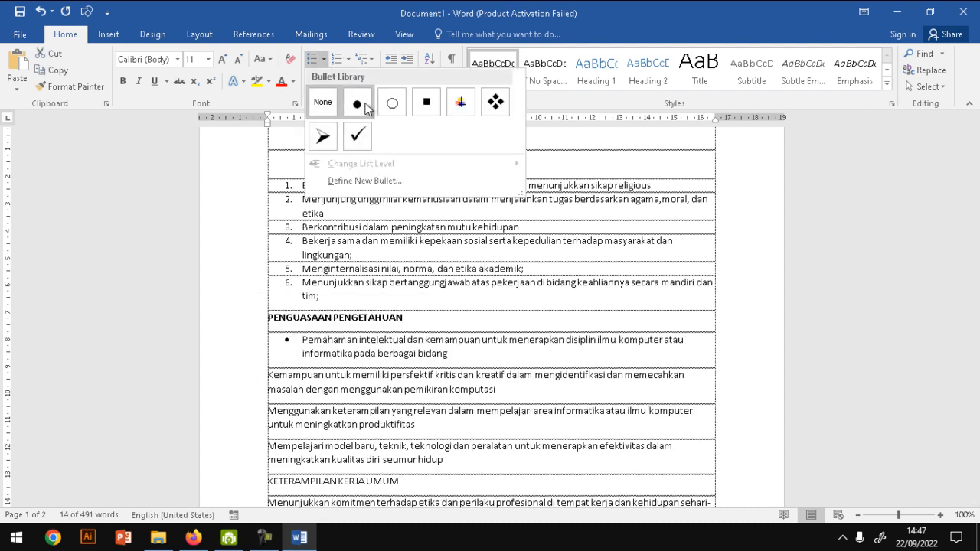
left_click(385, 183)
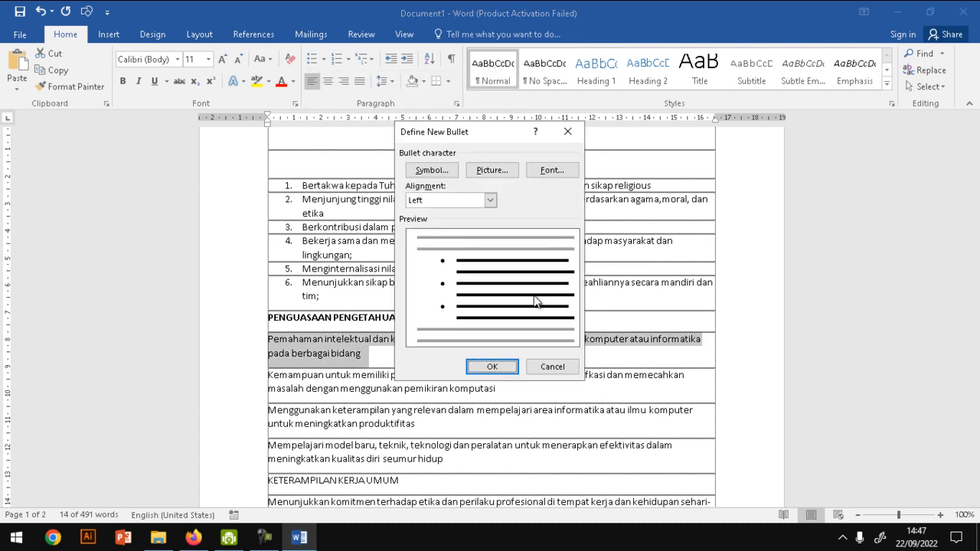
left_click(497, 171)
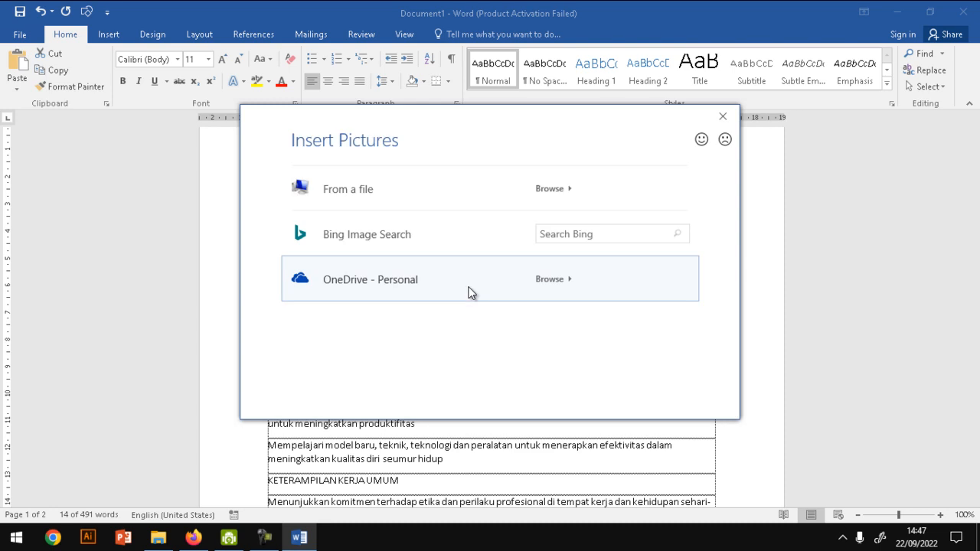
left_click(722, 116)
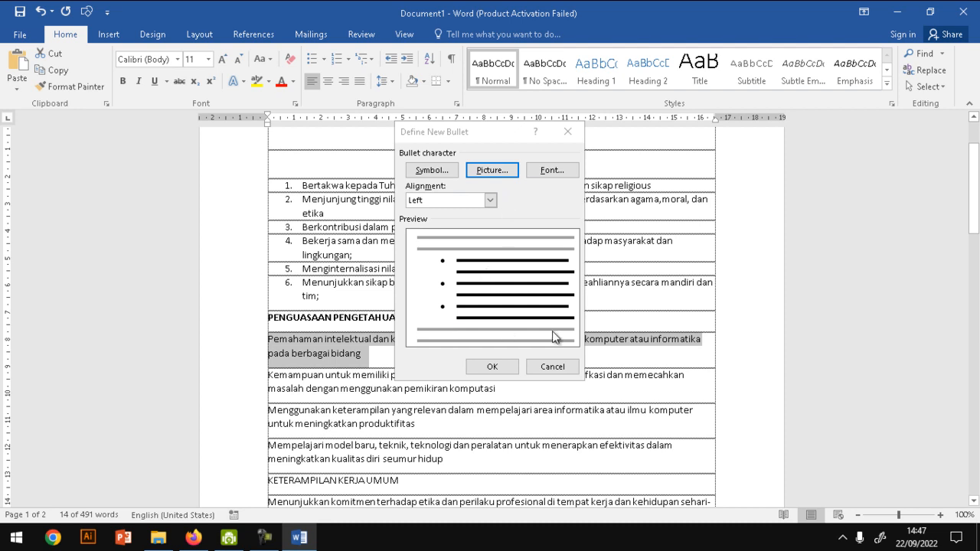
left_click(442, 169)
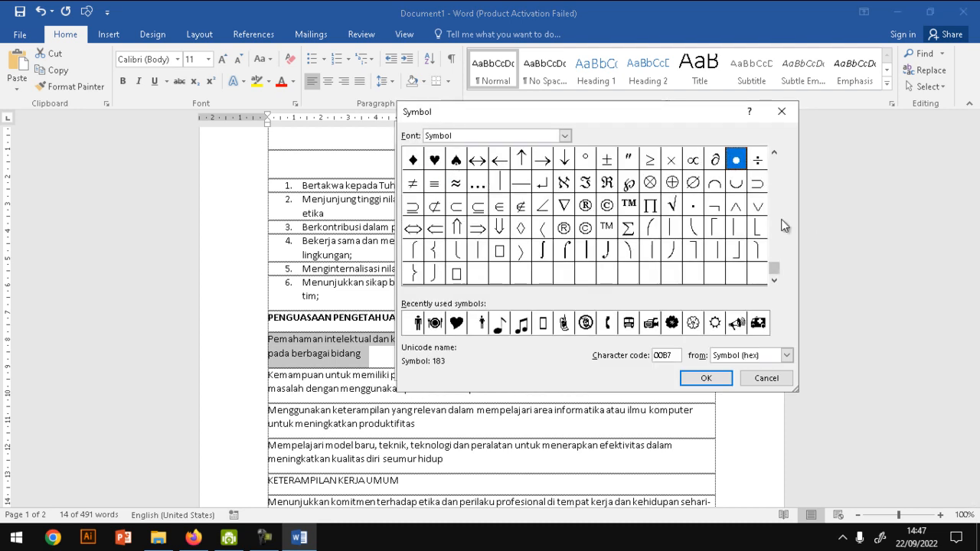
left_click_drag(774, 261, 772, 175)
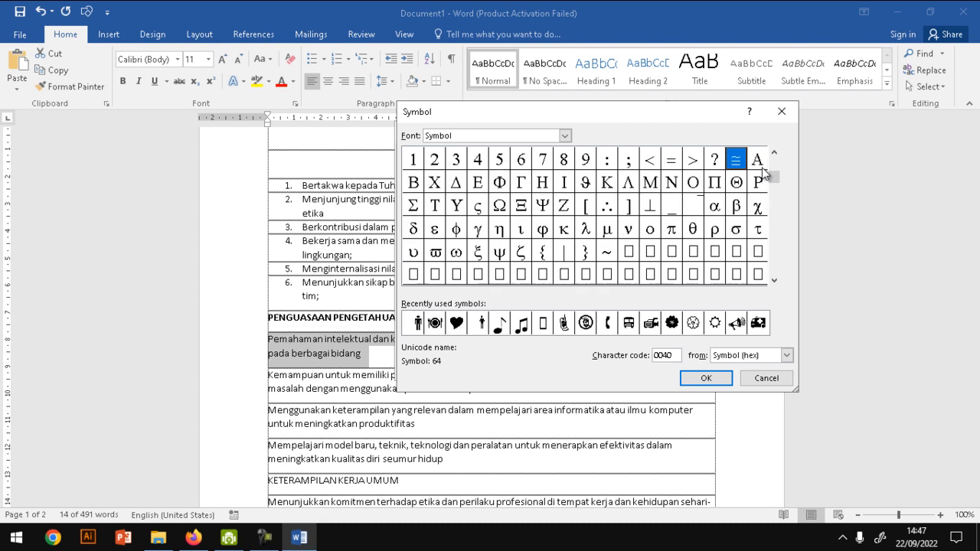
left_click(766, 379)
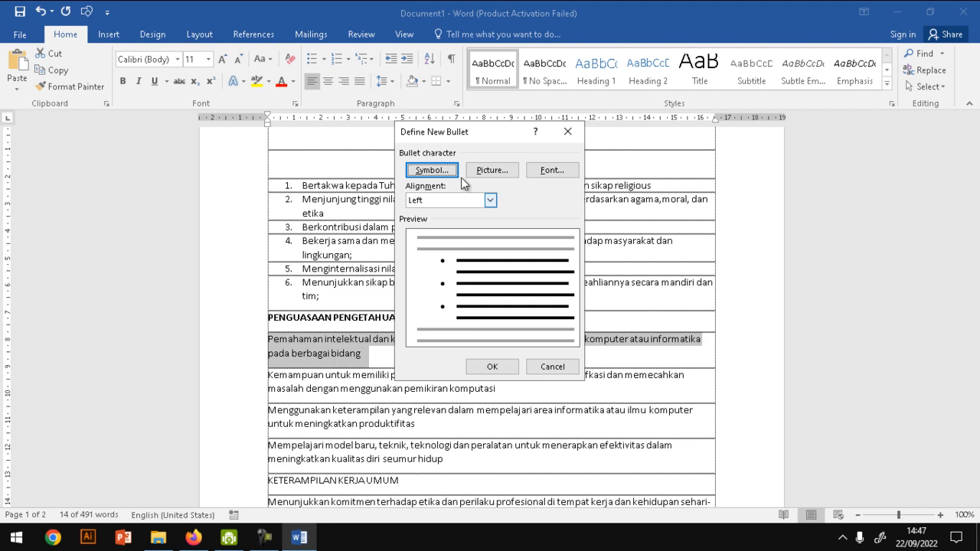
left_click(563, 365)
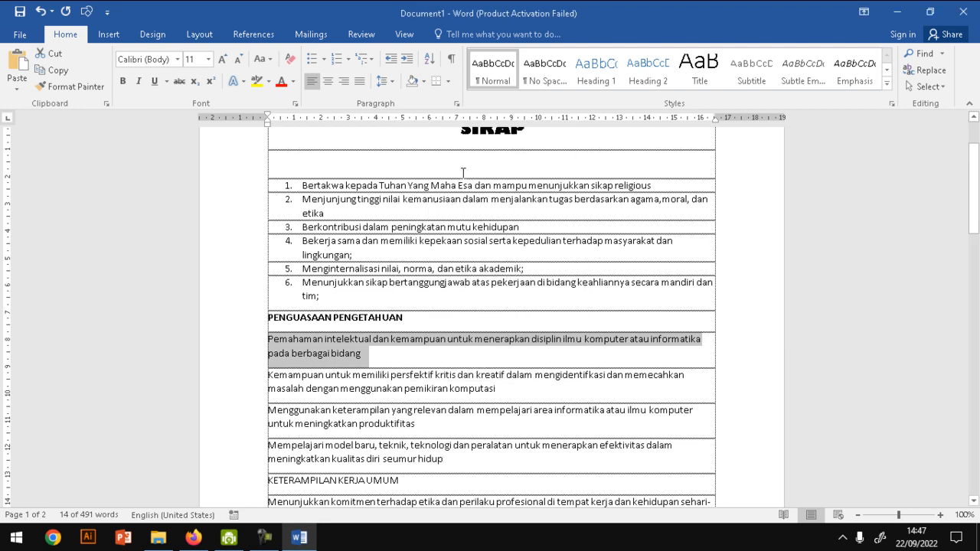
- Apply the check mark bullet to the first paragraph under PENGUASAAN PENGETAHUAN
left_click(323, 59)
left_click(354, 137)
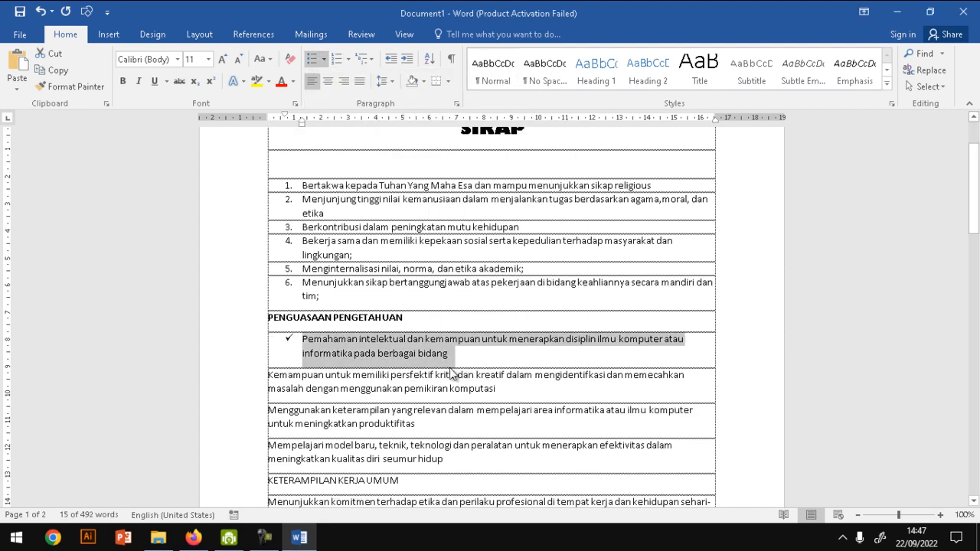
left_click(296, 261)
- Copy the check mark bullet formatting to the remaining three paragraphs under PENGUASAAN PENGETAHUAN with Format Painter
left_click(353, 338)
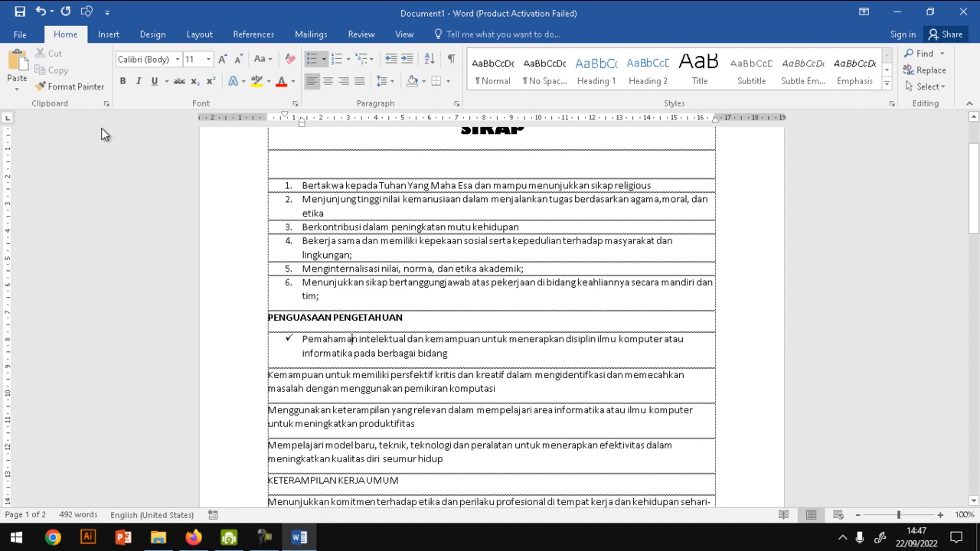
left_click(71, 86)
mouse_move(317, 376)
left_mouse_down()
mouse_move(352, 423)
mouse_move(342, 446)
left_mouse_up()
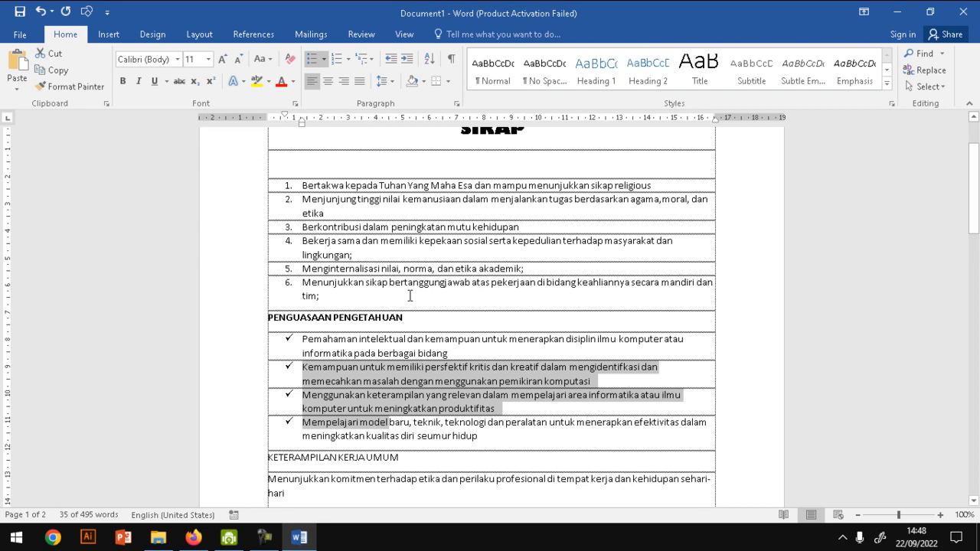
- Insert an empty unnumbered line between the sixth numbered statement and the PENGUASAAN PENGETAHUAN heading
left_click(404, 305)
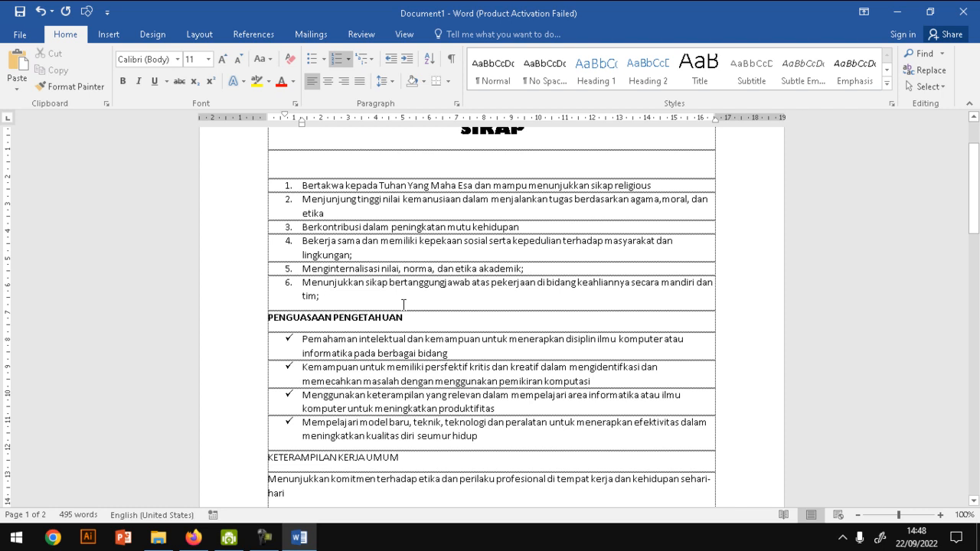
key("Return")
key("BackSpace")
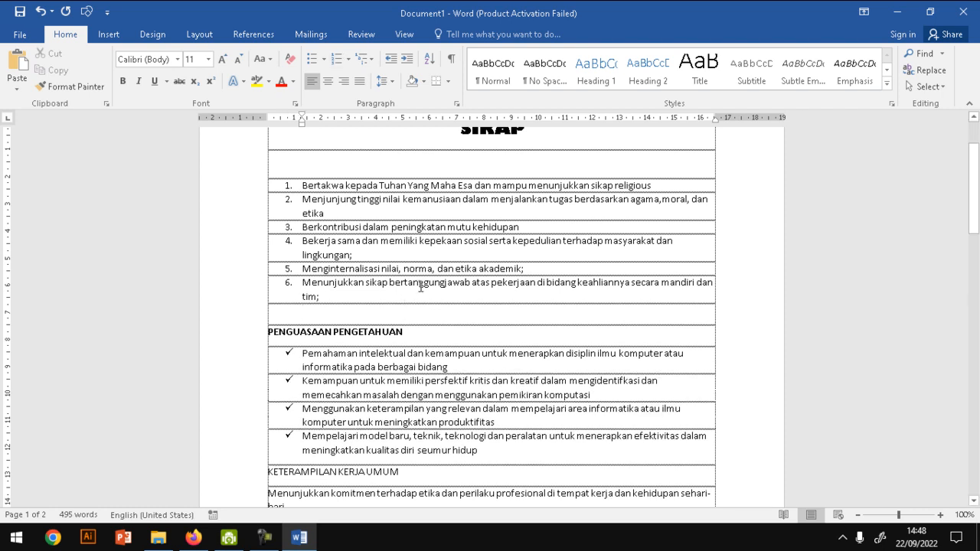
- Restore the list number 7 on the empty line after the sixth statement and enter "Luas 23 M2" there
type("Luas")
key("BackSpace")
key("BackSpace")
key("BackSpace")
key("BackSpace")
key("ctrl+z")
key("ctrl+z")
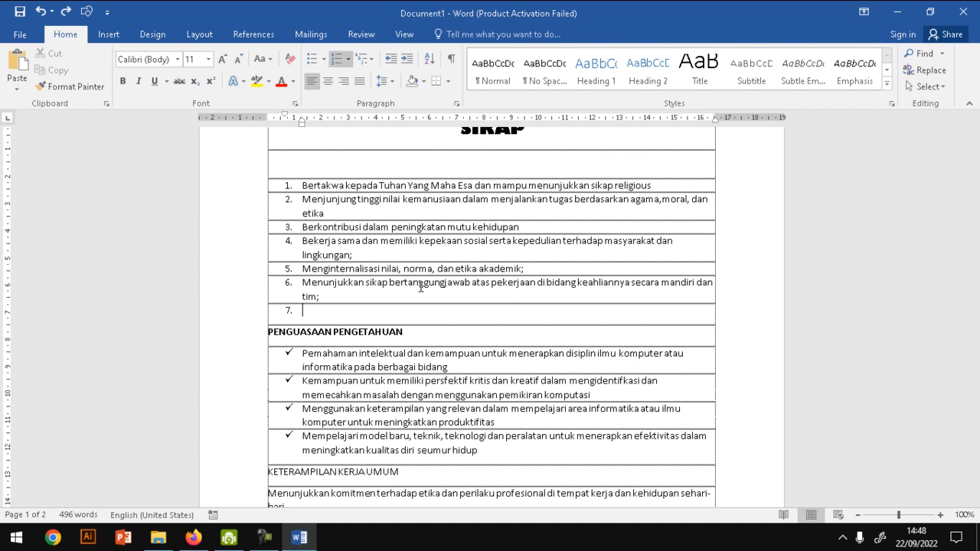
type("Luas")
type("23 M2")
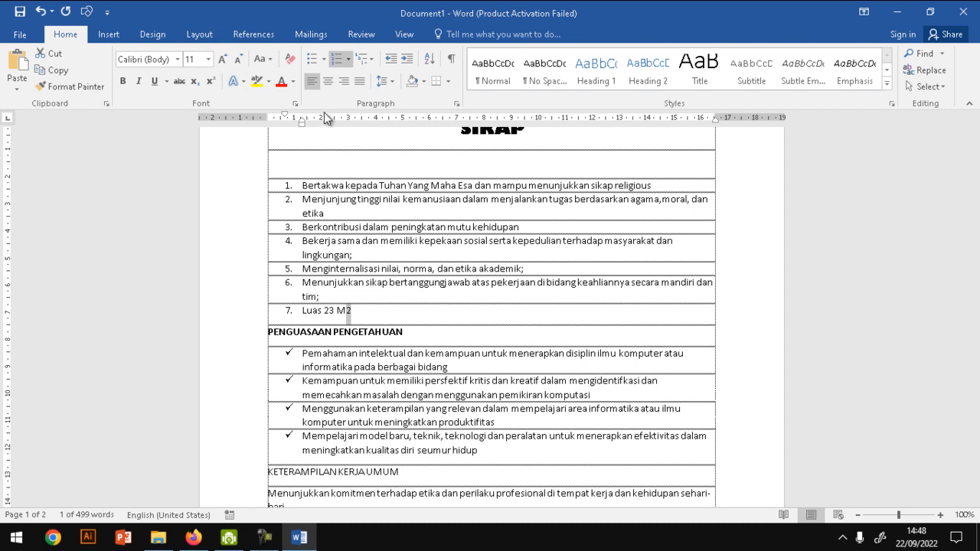
- Format the 2 after M in the seventh numbered item as superscript
left_click(211, 81)
left_click(415, 304)
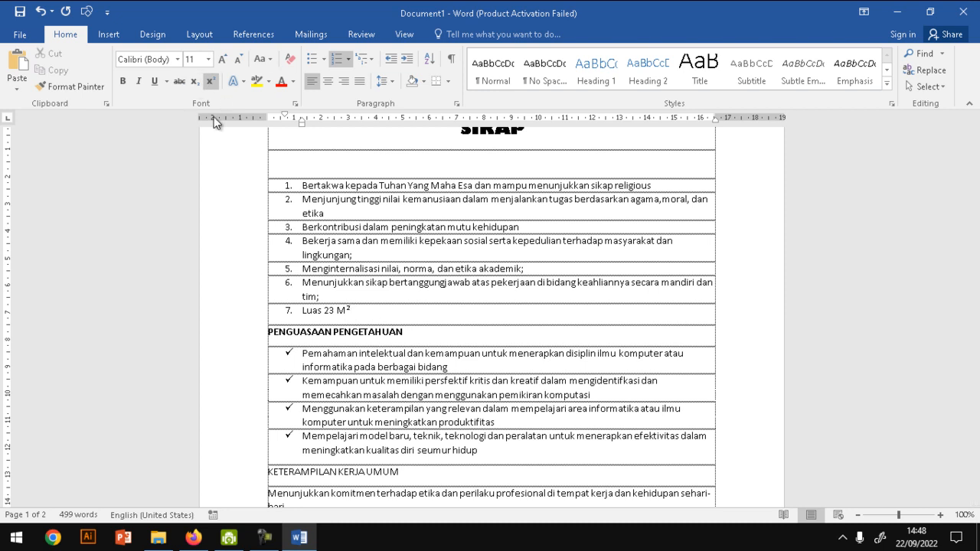
left_click(301, 227)
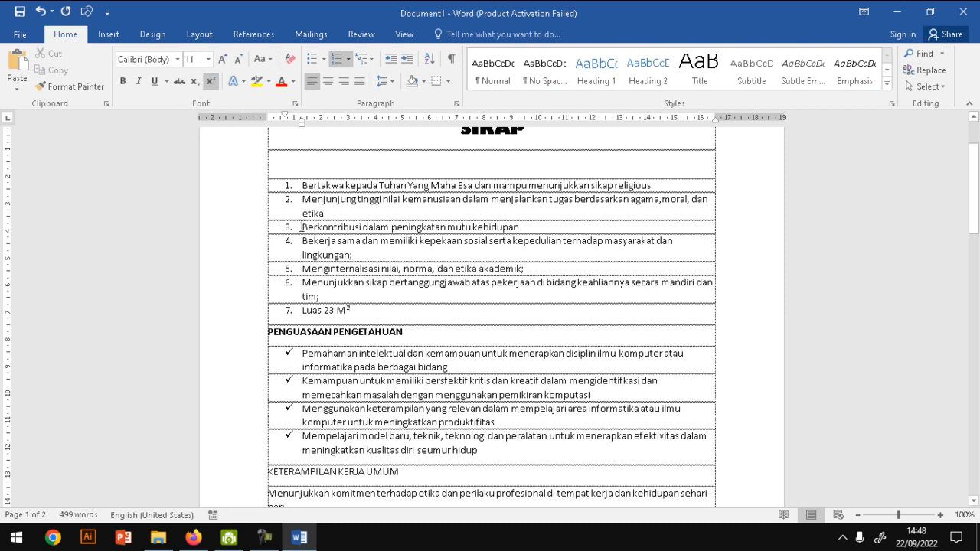
left_click(211, 87)
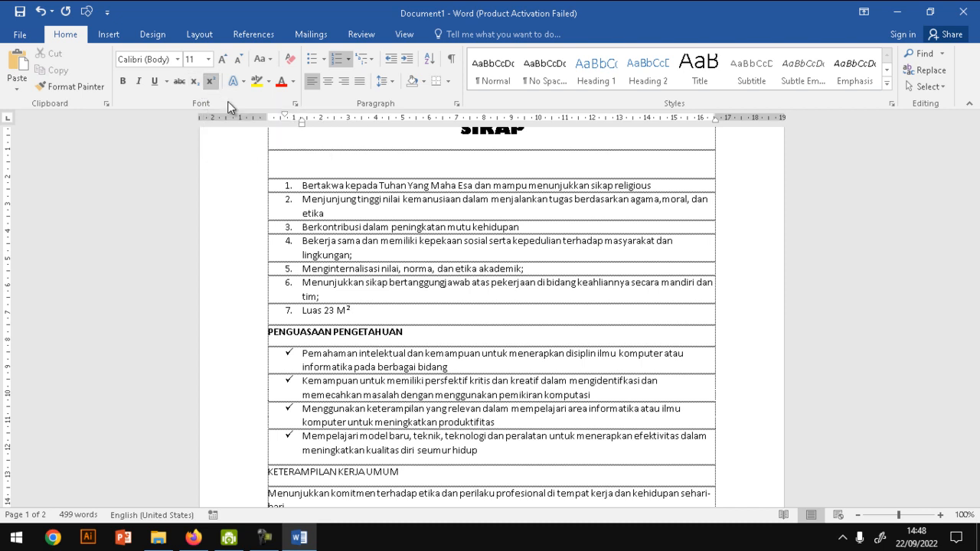
left_click(449, 331)
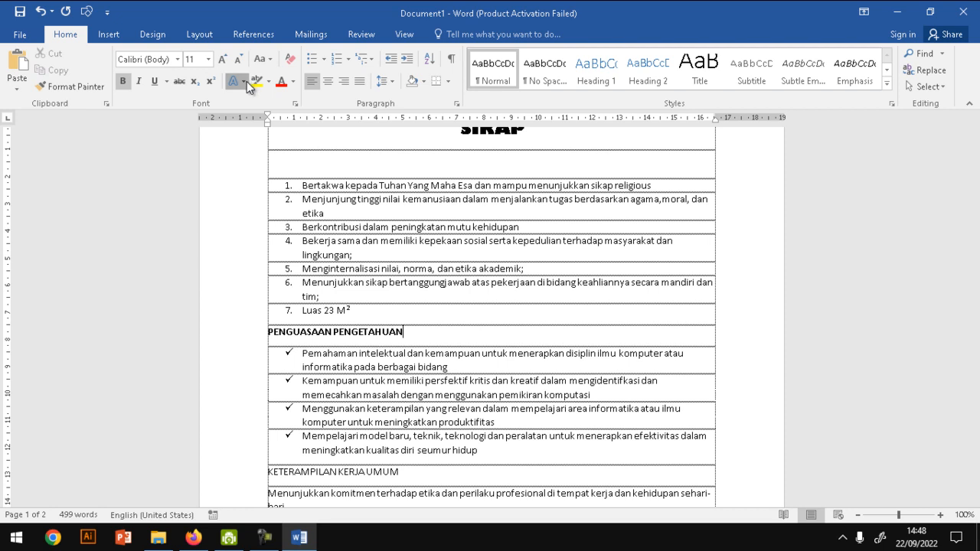
- Apply the black text effect with a blue hard shadow to the SIKAP title
left_click(243, 81)
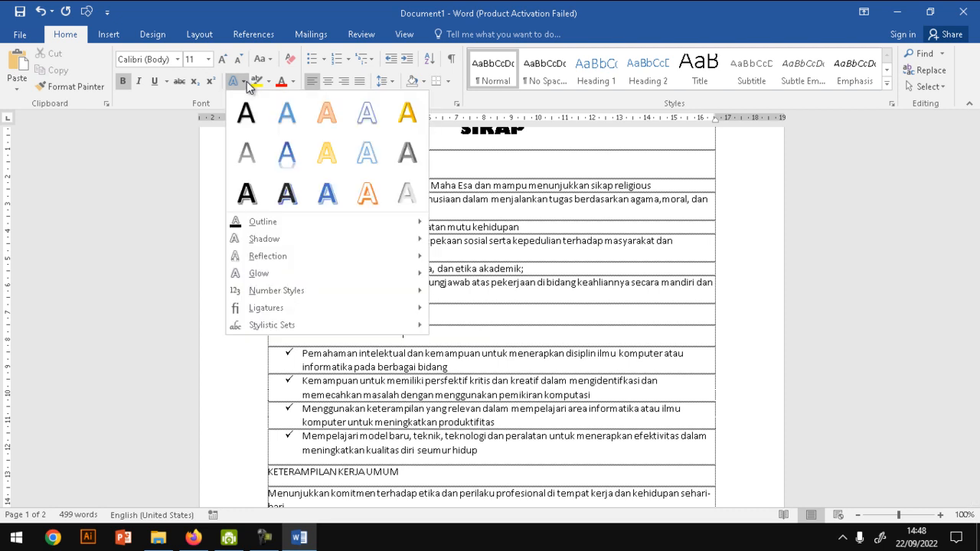
left_click(528, 150)
left_click_drag(532, 140, 459, 139)
left_click(244, 81)
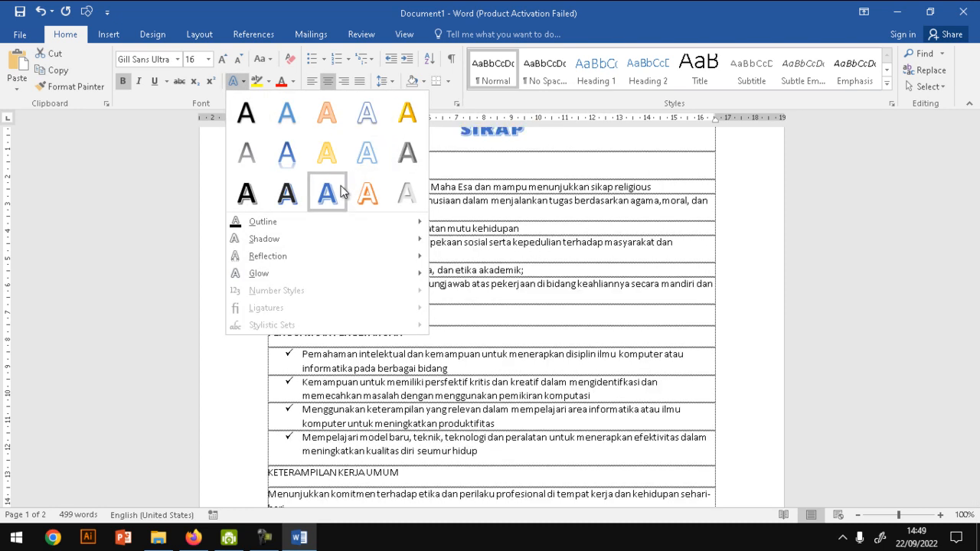
left_click(287, 192)
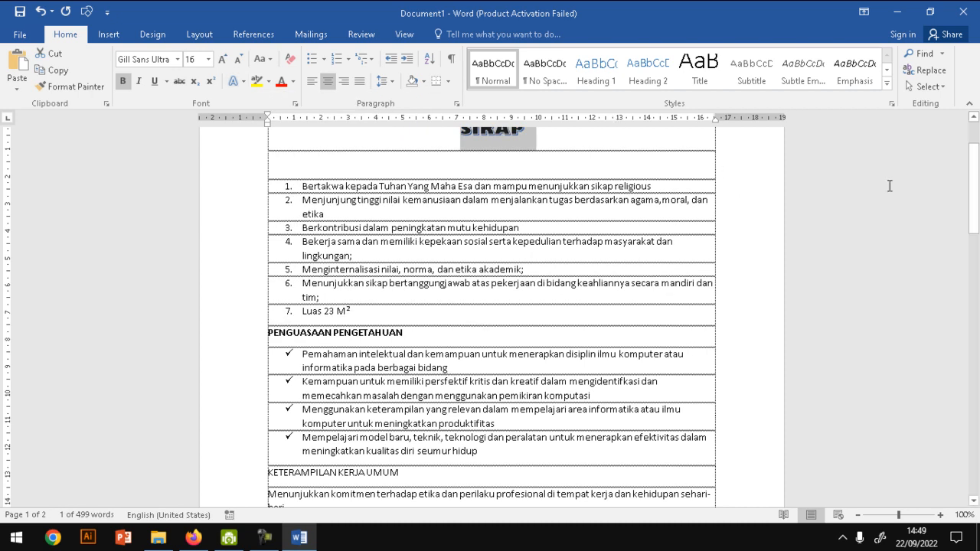
scroll(527, 212, "up", 2)
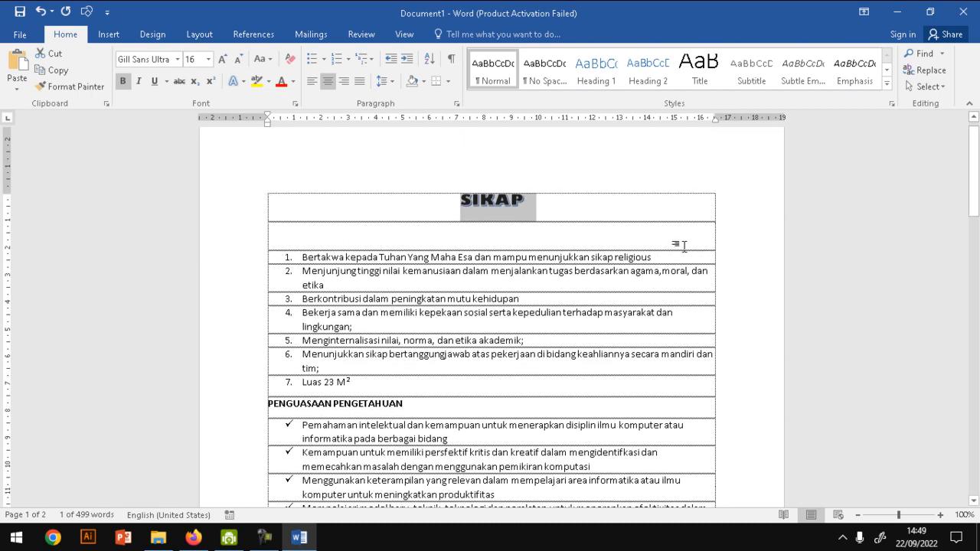
left_click(527, 211)
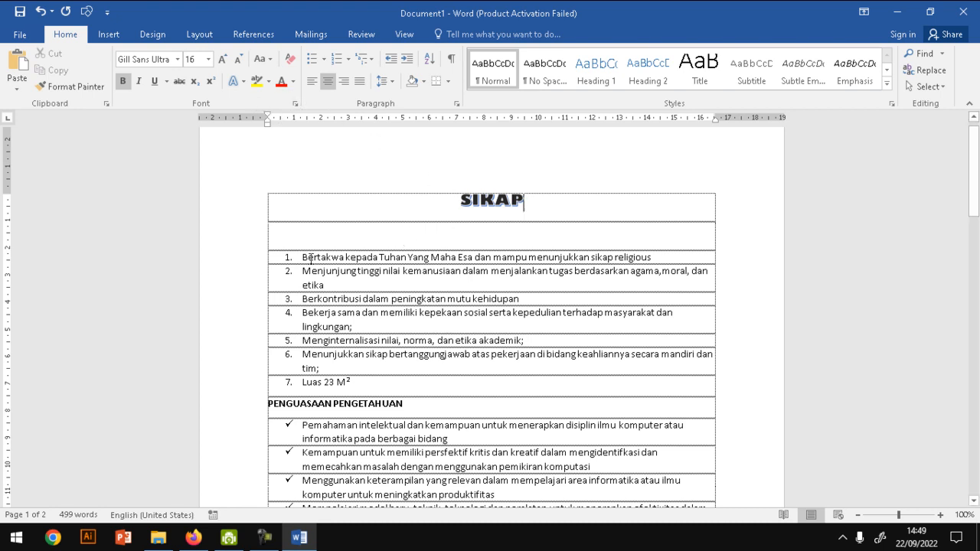
- Try centre and right alignment on the seven numbered items, and finish by justifying them
left_click_drag(247, 264, 247, 387)
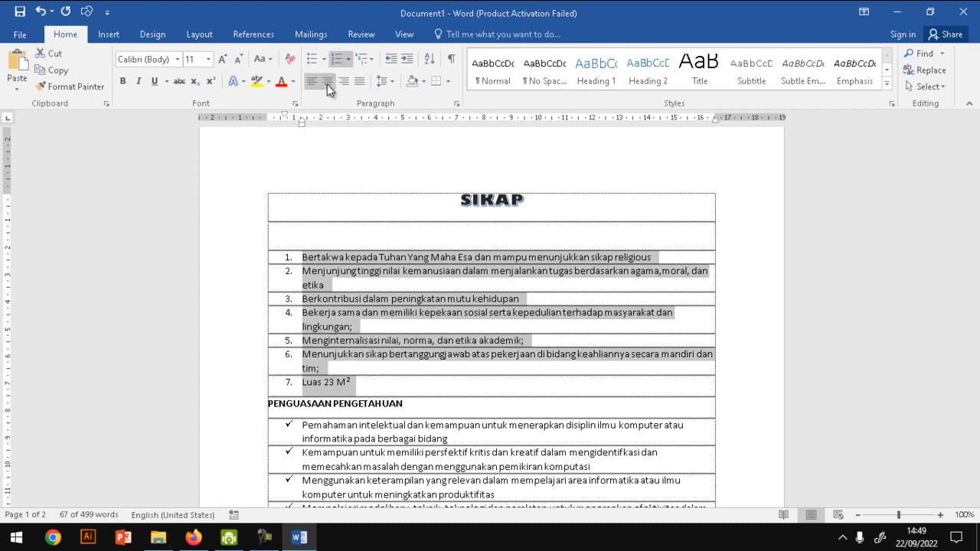
left_click(327, 84)
left_click(342, 82)
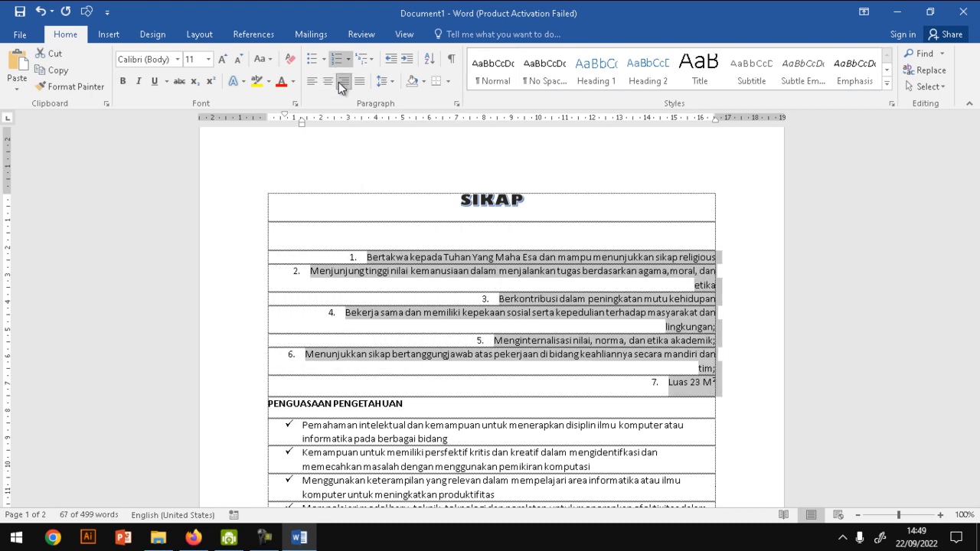
left_click(362, 82)
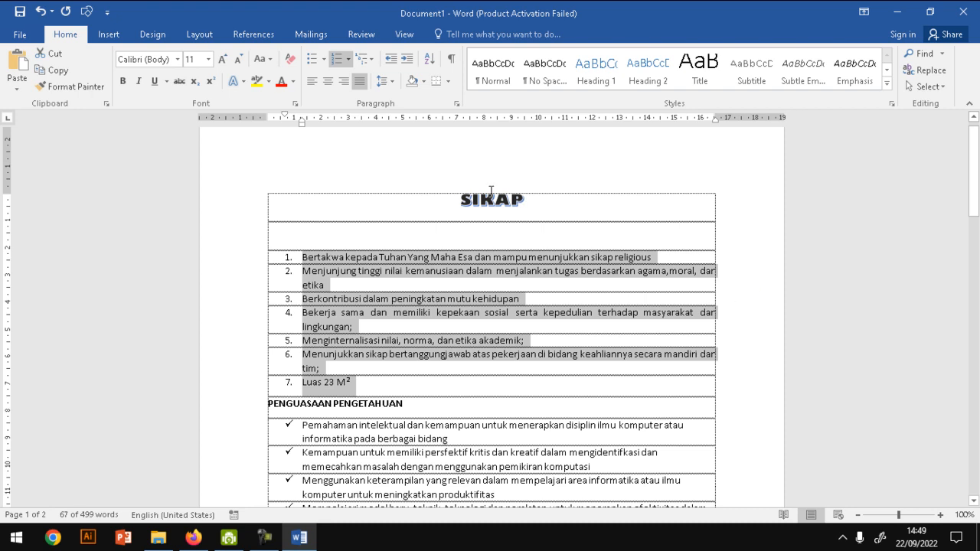
left_click(358, 82)
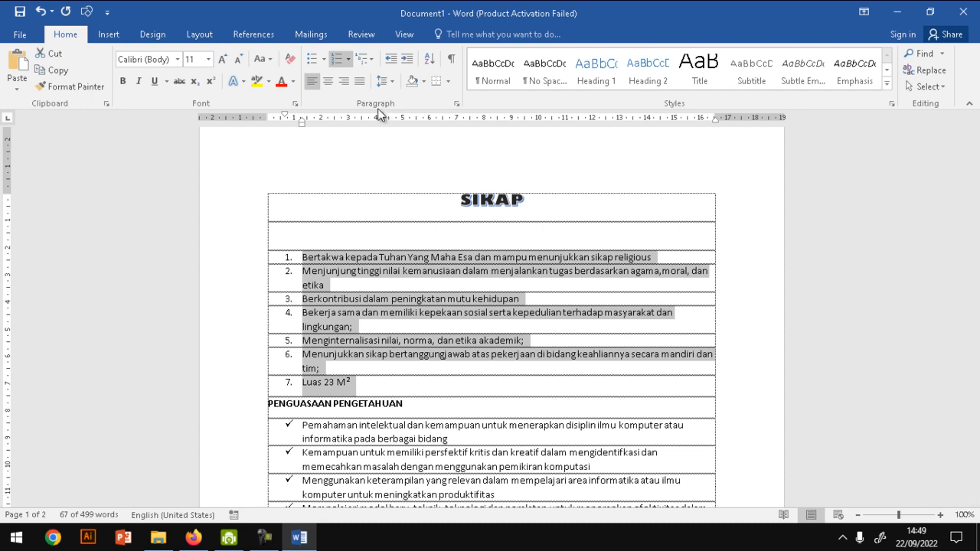
left_click(359, 82)
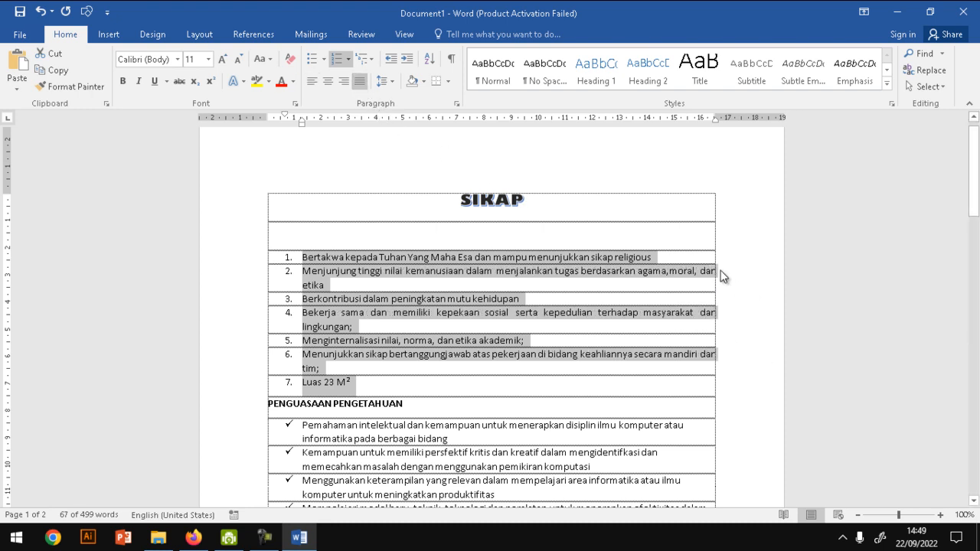
left_click(469, 381)
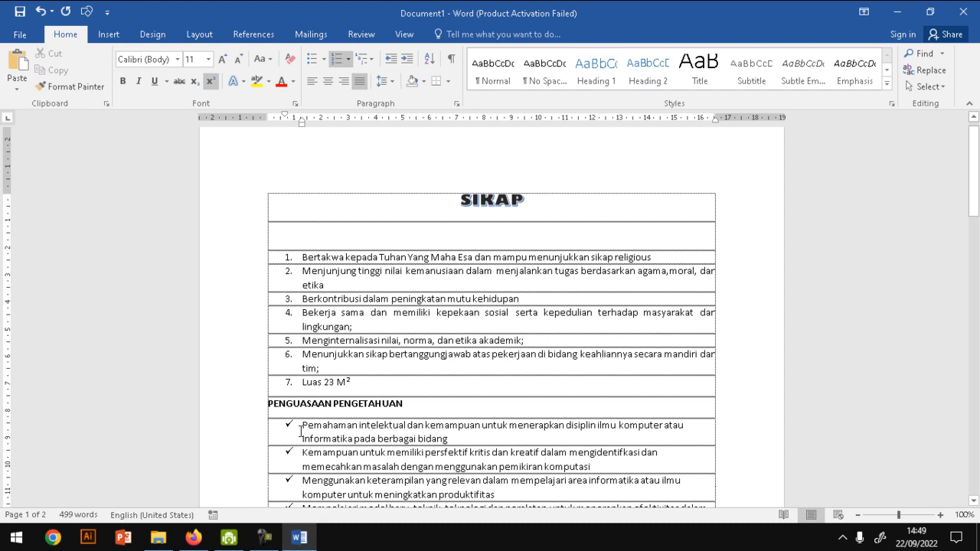
- Remove the space after the PENGUASAAN PENGETAHUAN heading paragraph
left_click(234, 417)
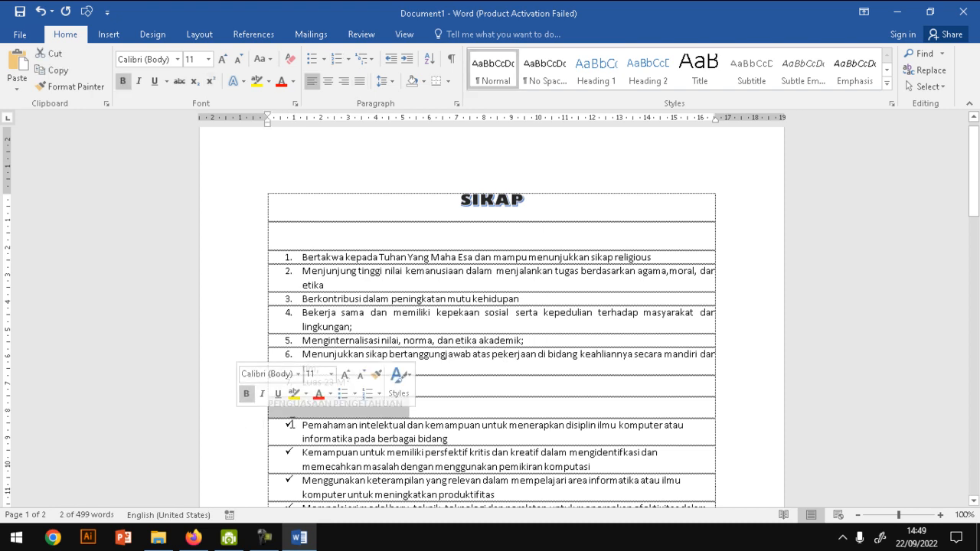
left_click(453, 419)
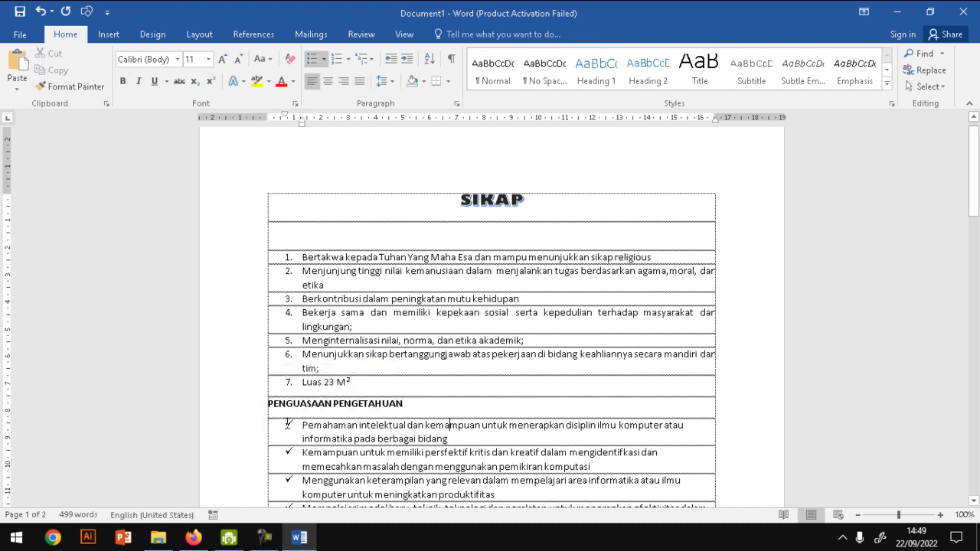
left_click(231, 414)
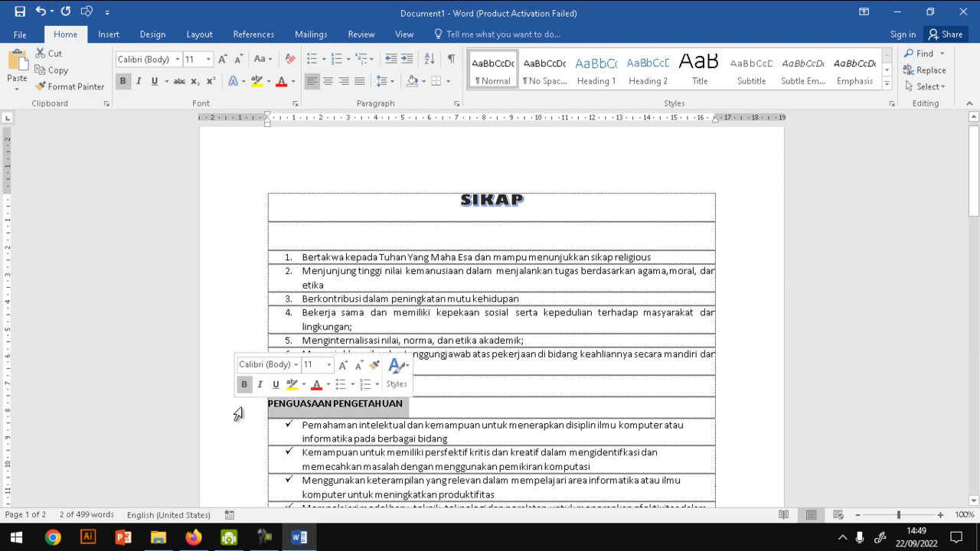
left_click(392, 80)
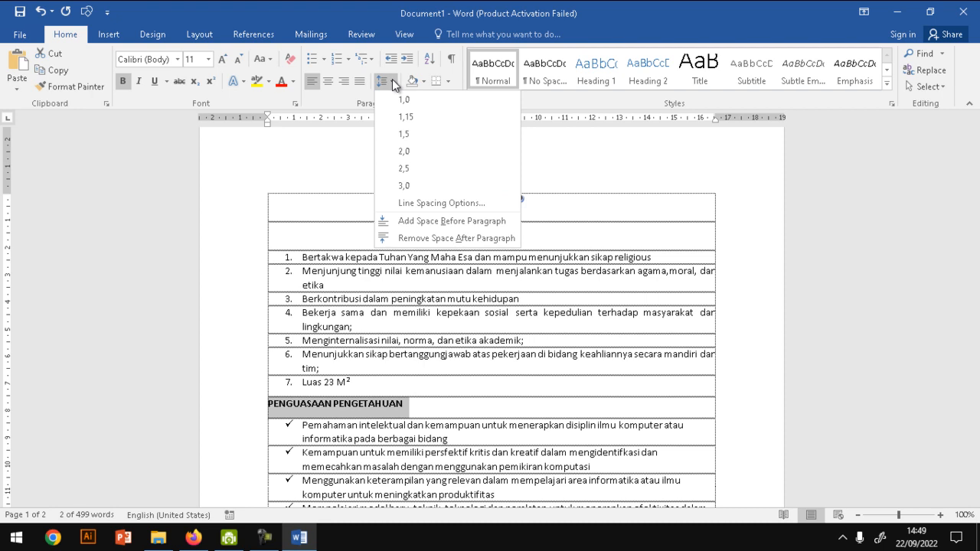
left_click(441, 238)
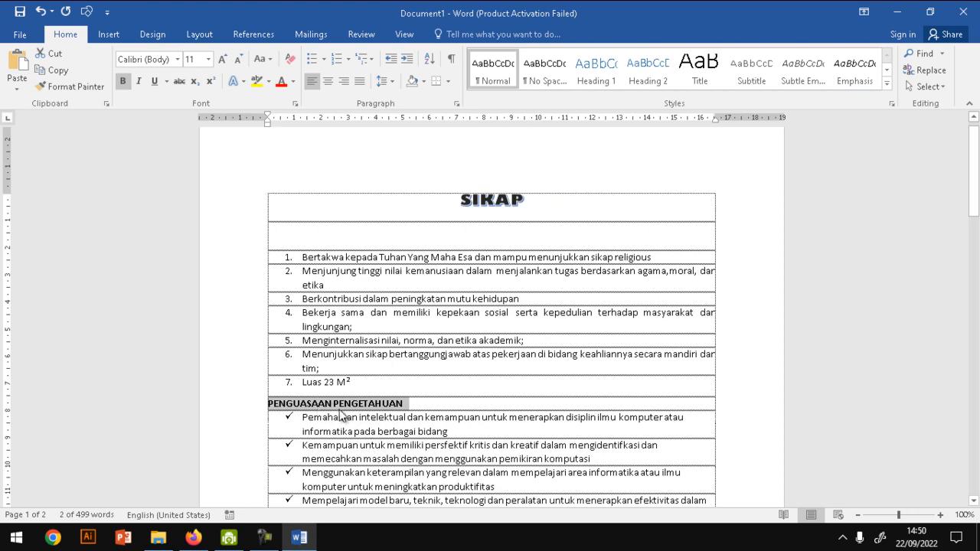
- Try 1.0 line spacing on the PENGUASAAN PENGETAHUAN heading, and finish with 1.5
left_click(383, 81)
left_click(404, 98)
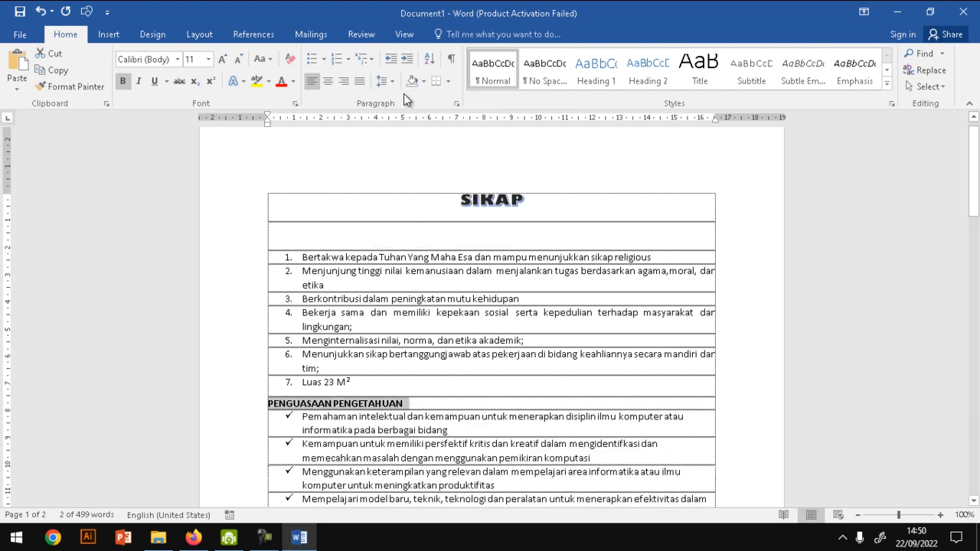
left_click(393, 84)
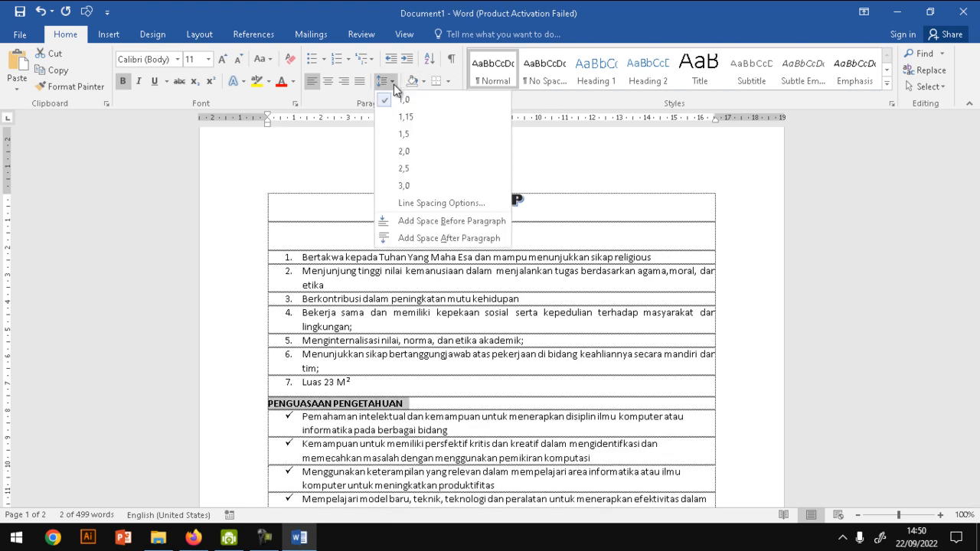
left_click(413, 120)
left_click(331, 421)
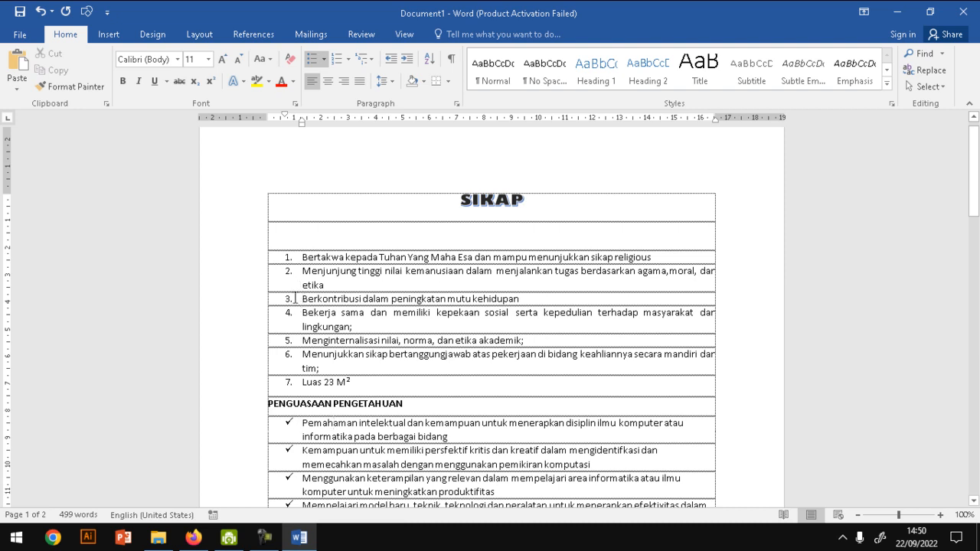
left_click(389, 84)
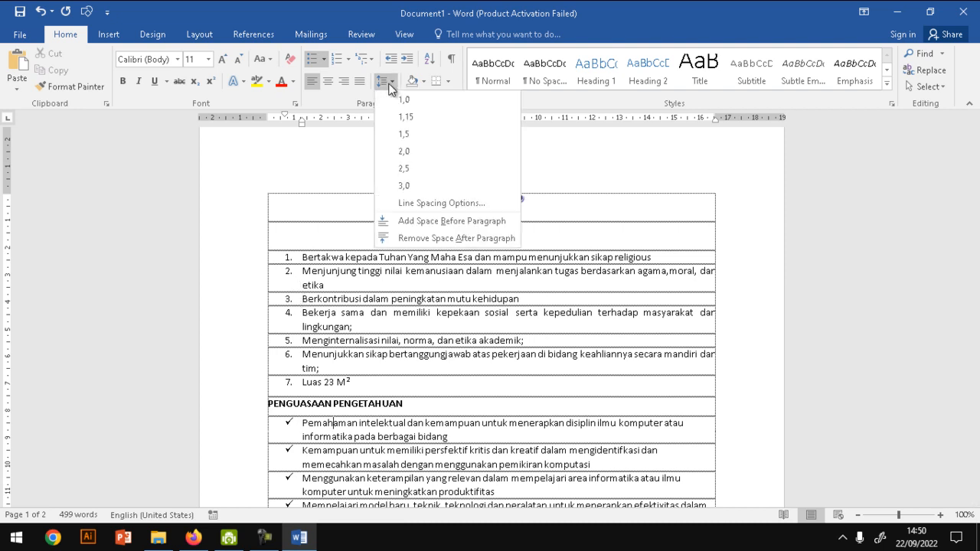
left_click(339, 437)
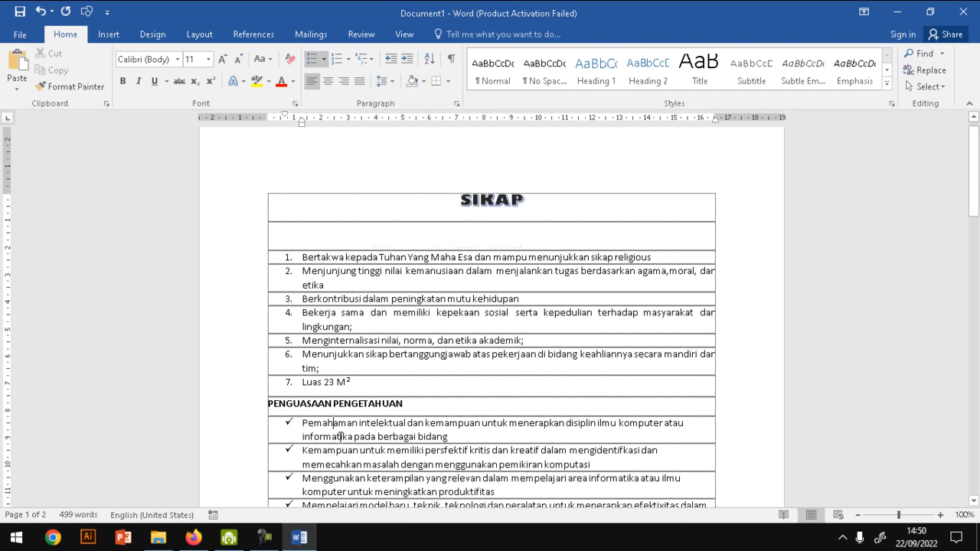
left_click(423, 82)
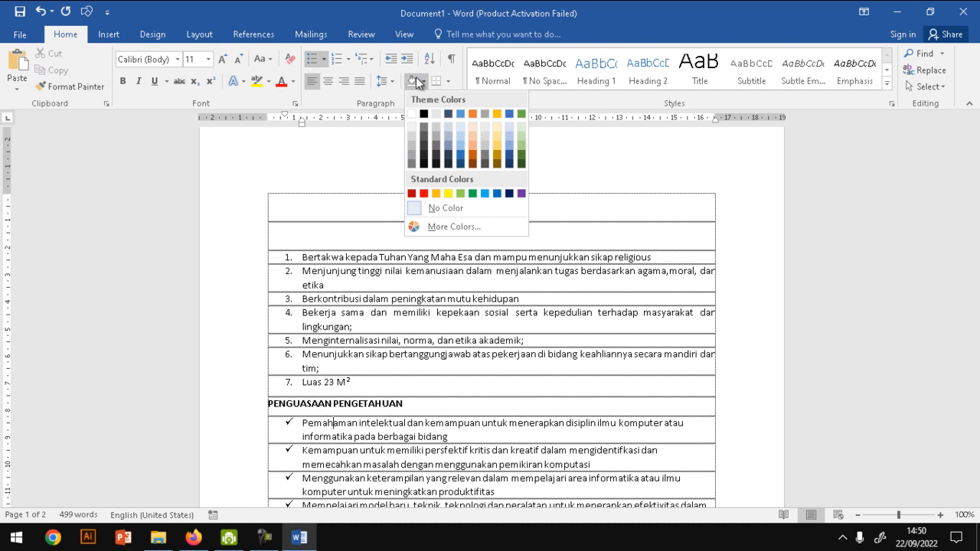
left_click(413, 76)
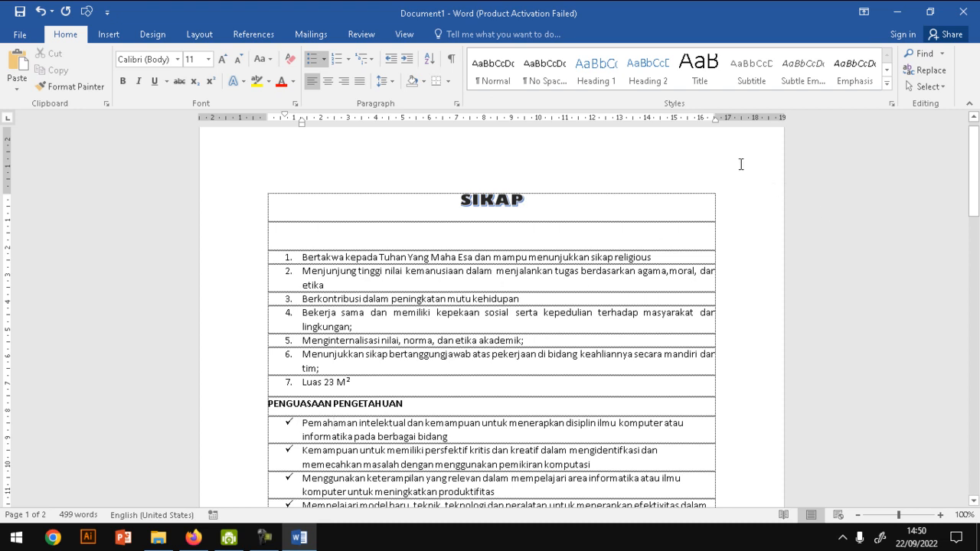
- Try the Heading 2 and Heading 3 styles on the first six numbered statements, and undo both
left_click_drag(239, 244, 232, 379)
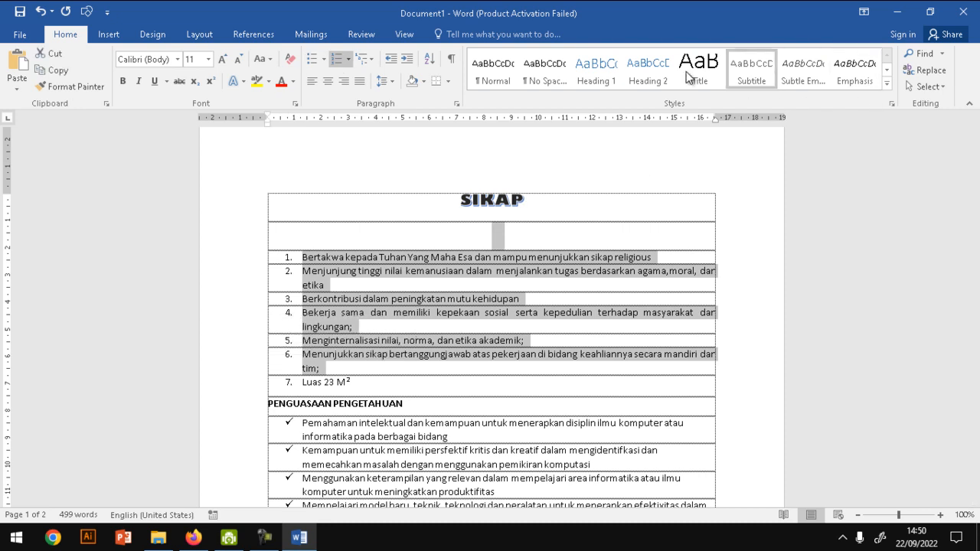
left_click(643, 69)
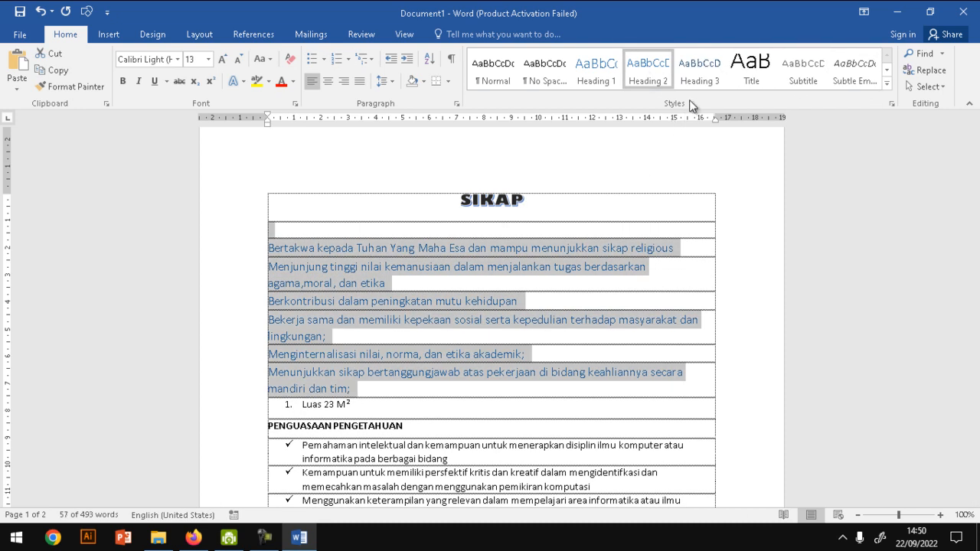
left_click(698, 74)
left_click(431, 294)
key("ctrl+z")
key("ctrl+z")
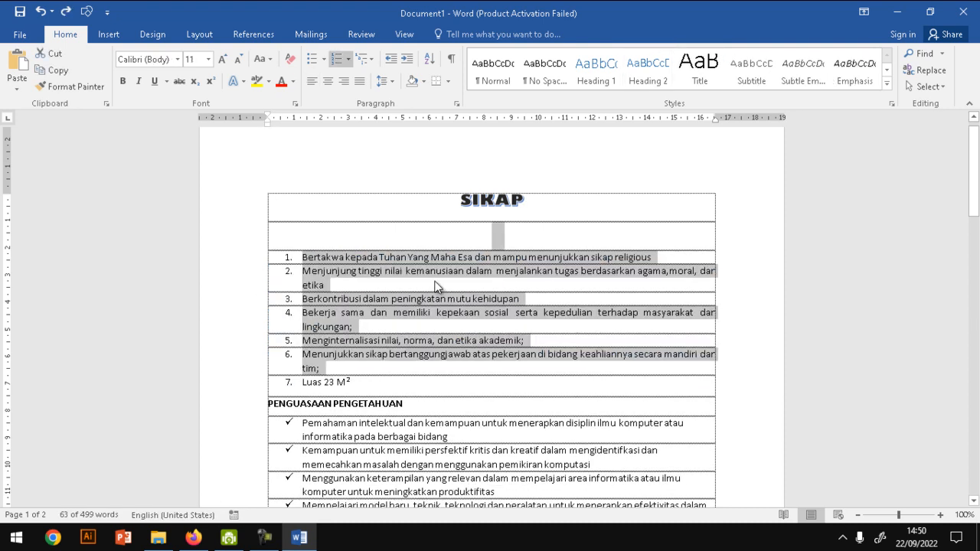
left_click(886, 84)
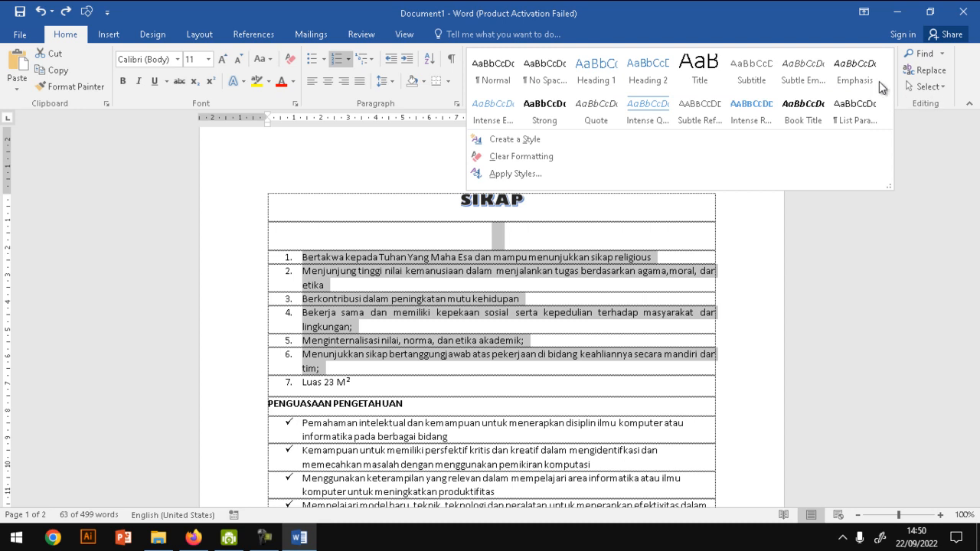
left_click(610, 310)
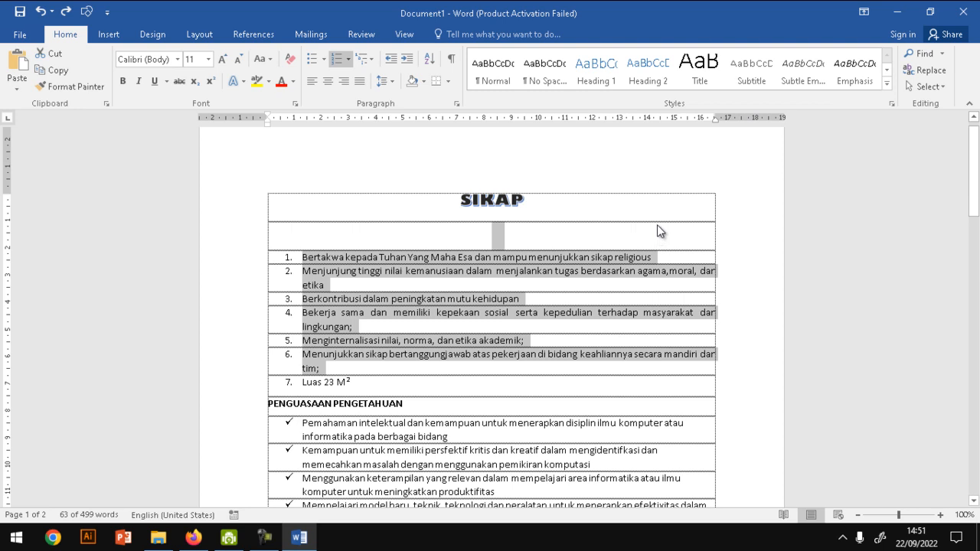
left_click(547, 330)
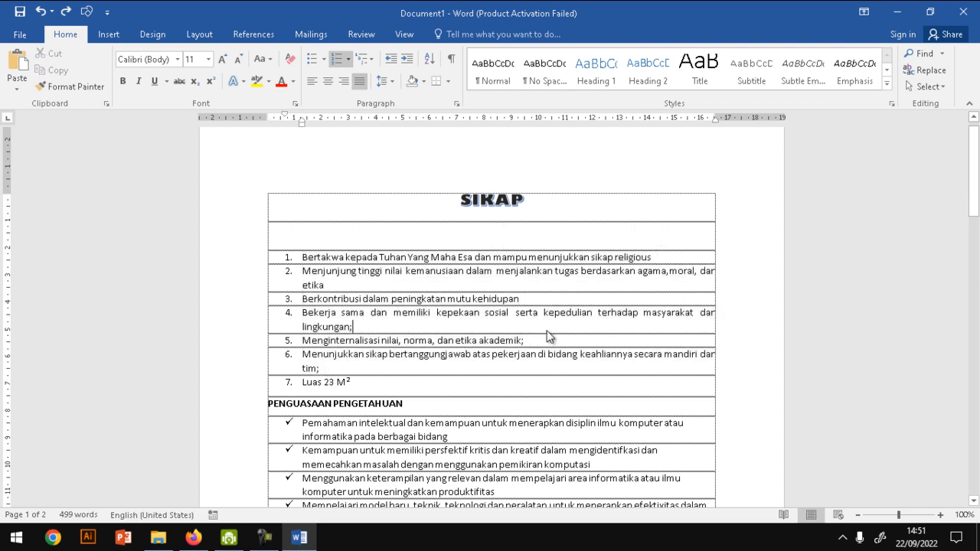
- Search the document for the word "sosial" and go to its match in the numbered list
left_click(943, 53)
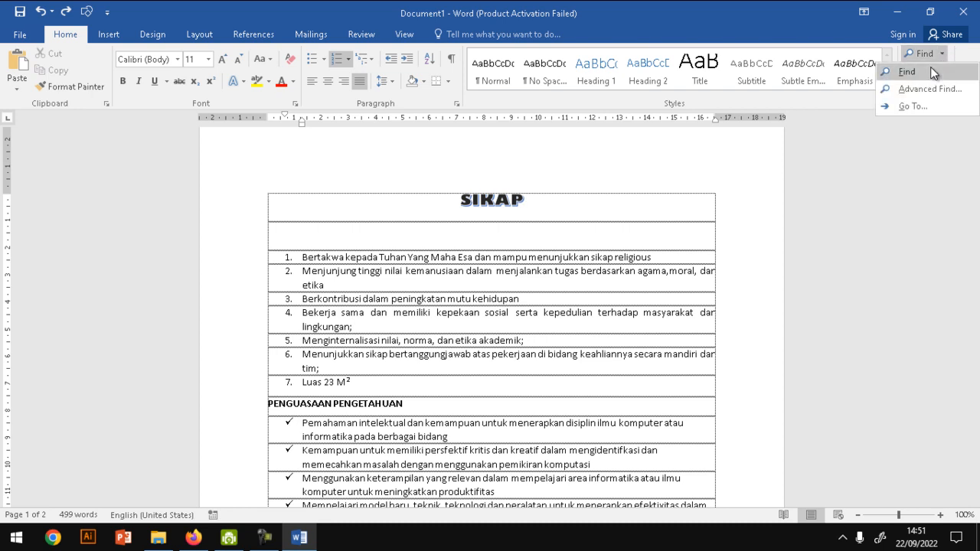
left_click(930, 67)
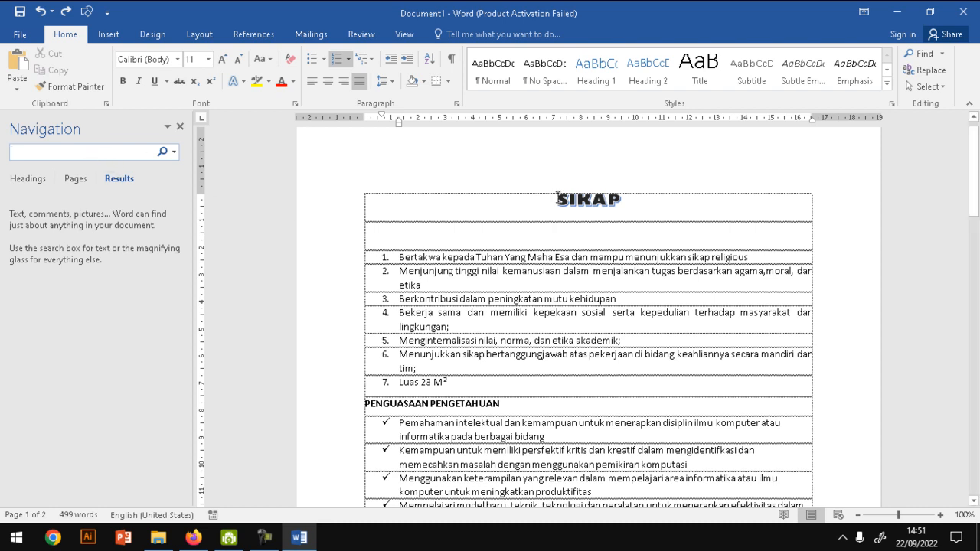
type("soaila")
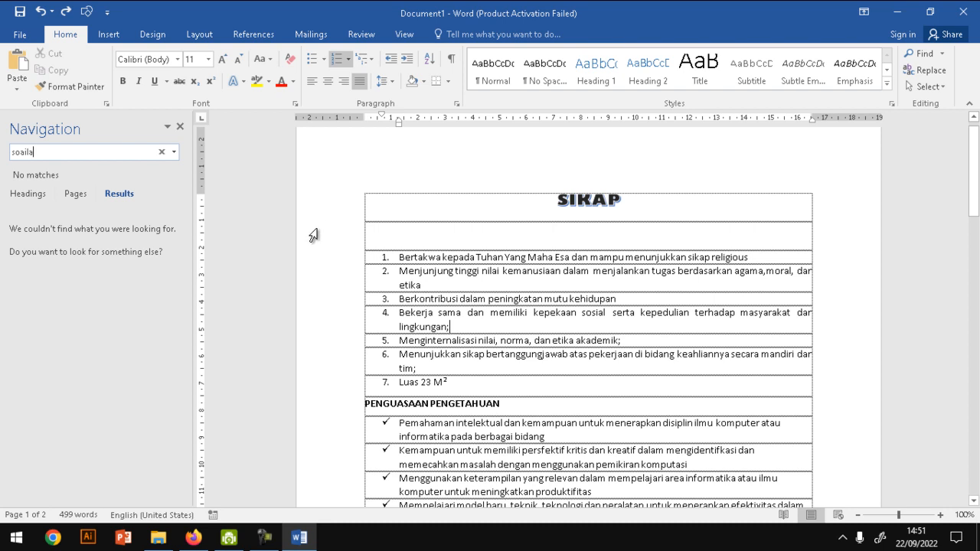
key("BackSpace")
type("sia")
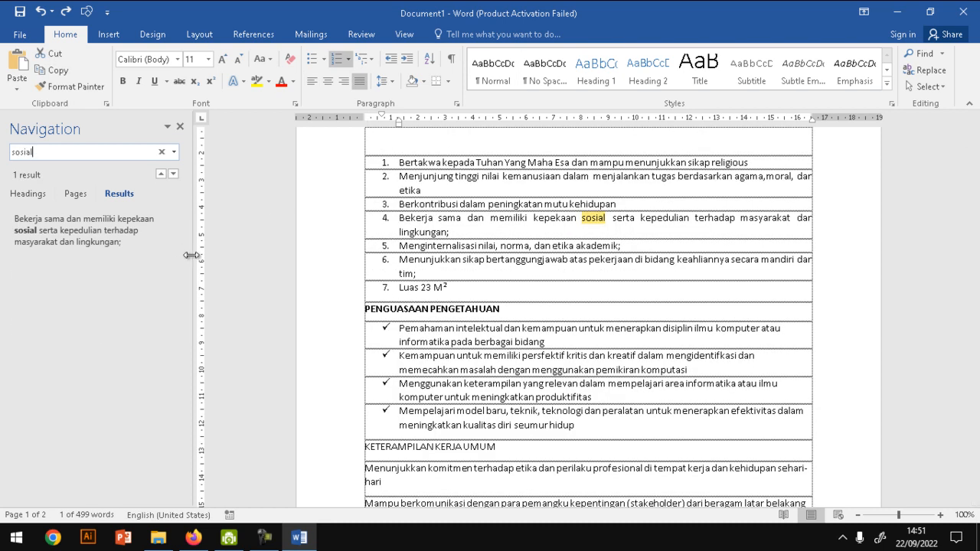
left_click(83, 251)
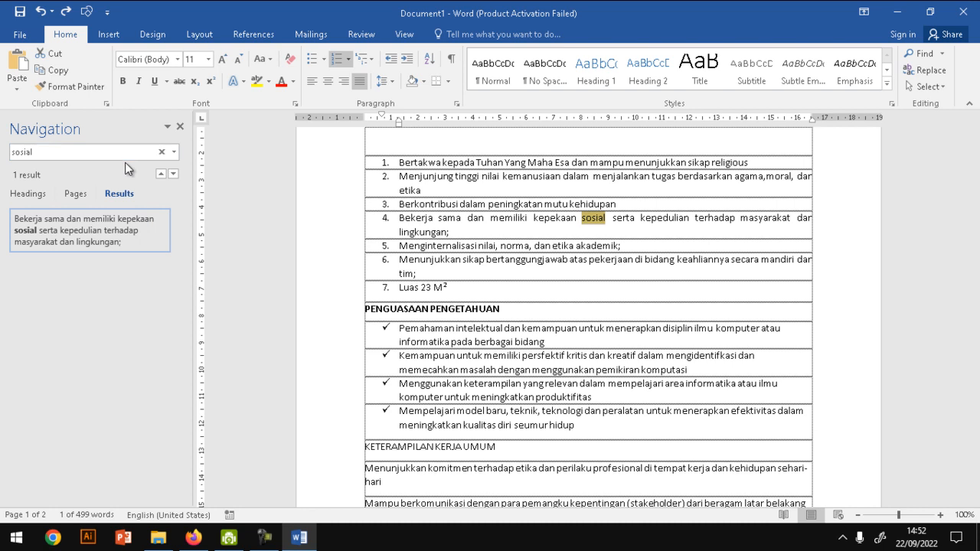
- Search the document for "atau" and go through each of its matches in turn
left_click(44, 151)
type("atau")
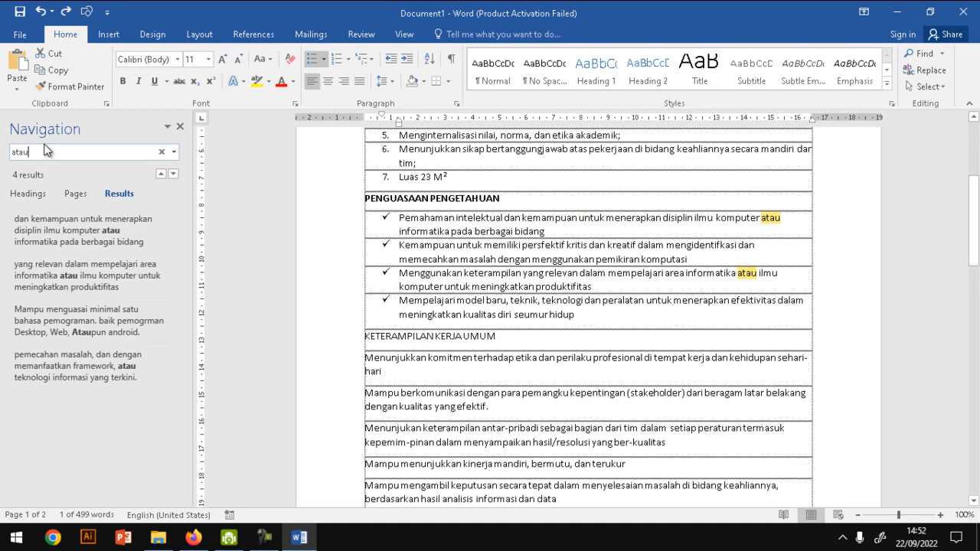
key("Return")
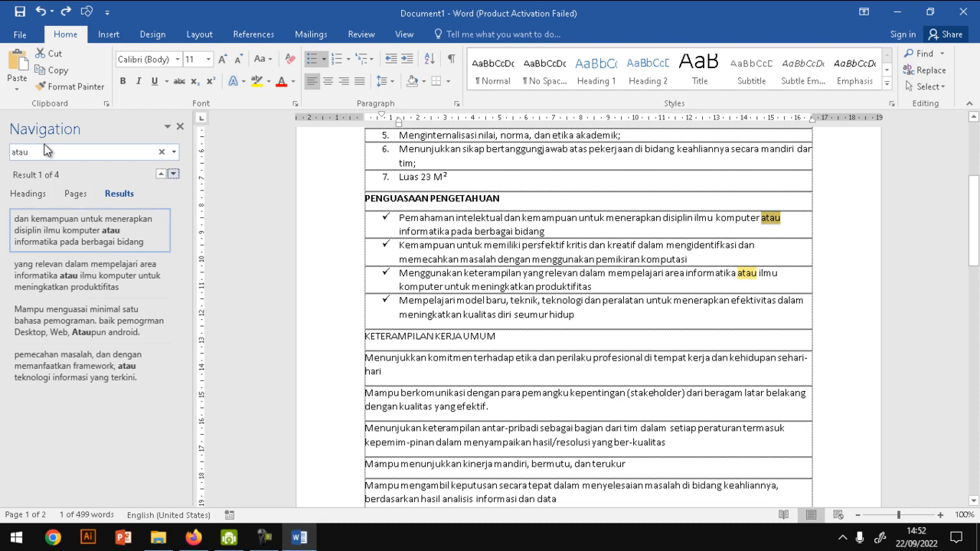
left_click(81, 264)
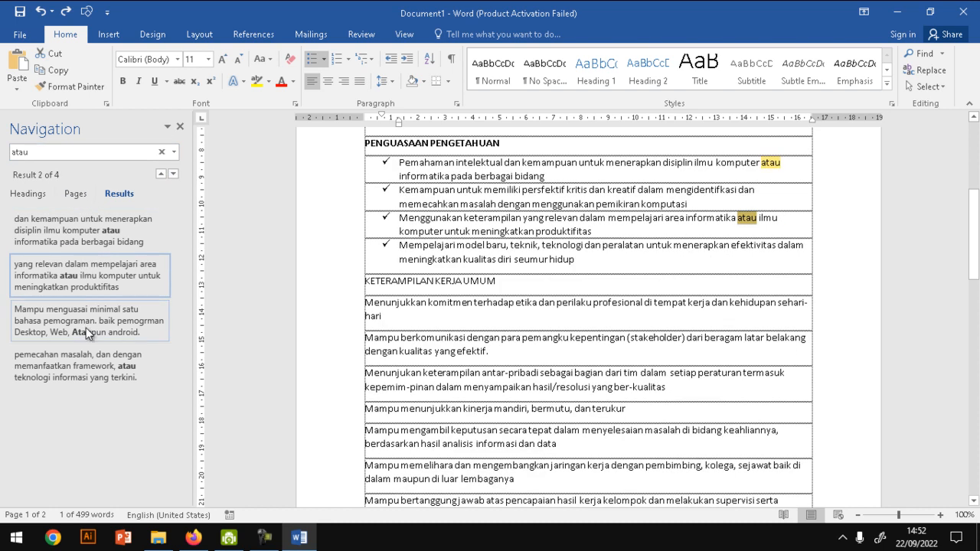
left_click(85, 327)
left_click(80, 367)
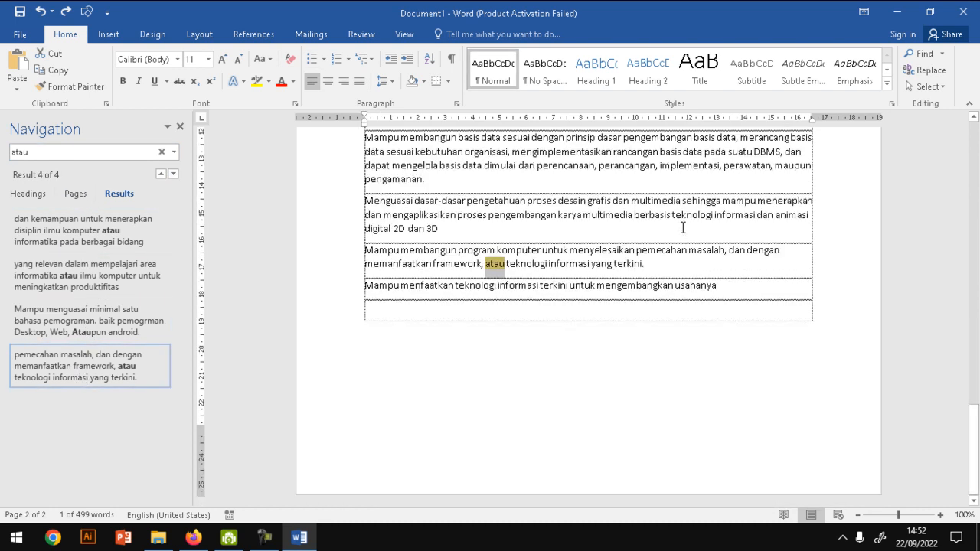
- Open Advanced Find and examine its Find, Replace and Go To options, including the Line and Page targets
left_click_drag(972, 440, 973, 156)
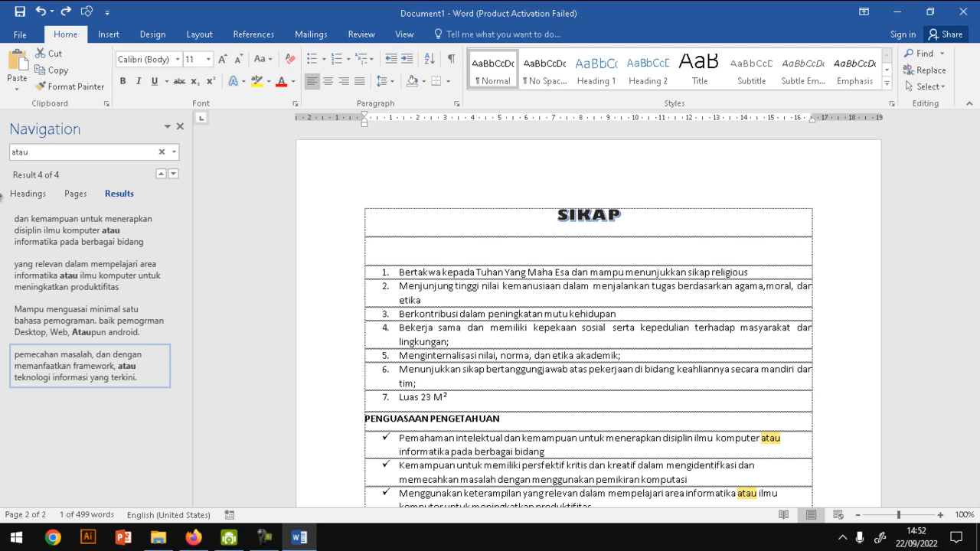
left_click(941, 55)
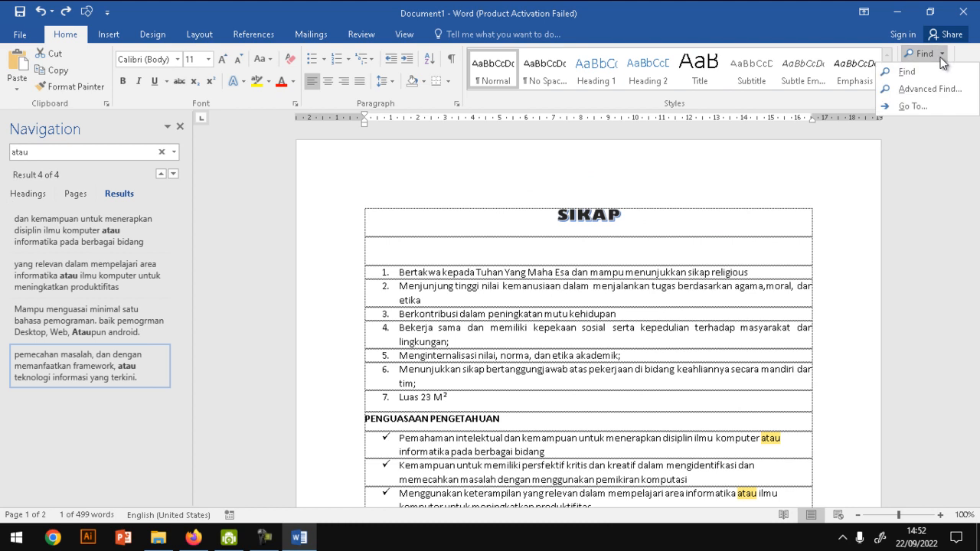
left_click(930, 89)
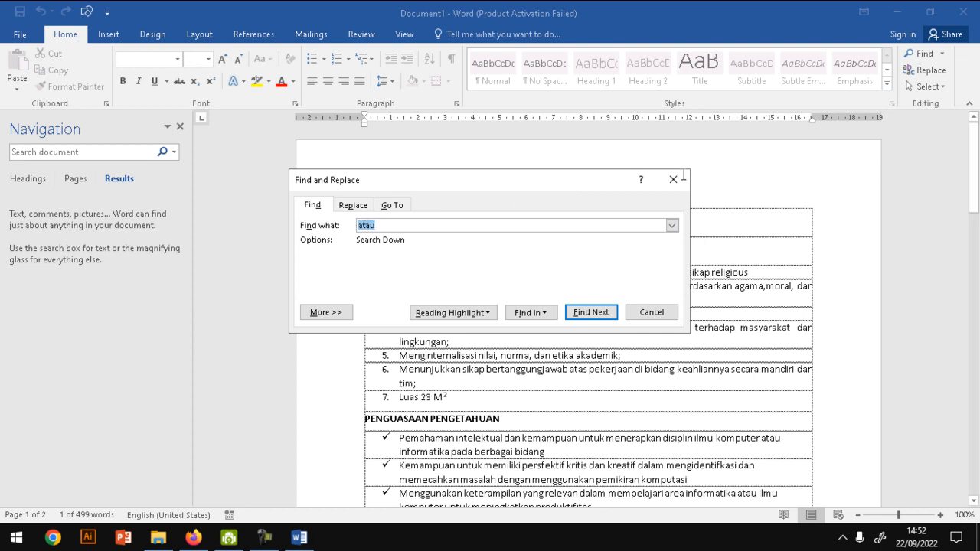
left_click(318, 207)
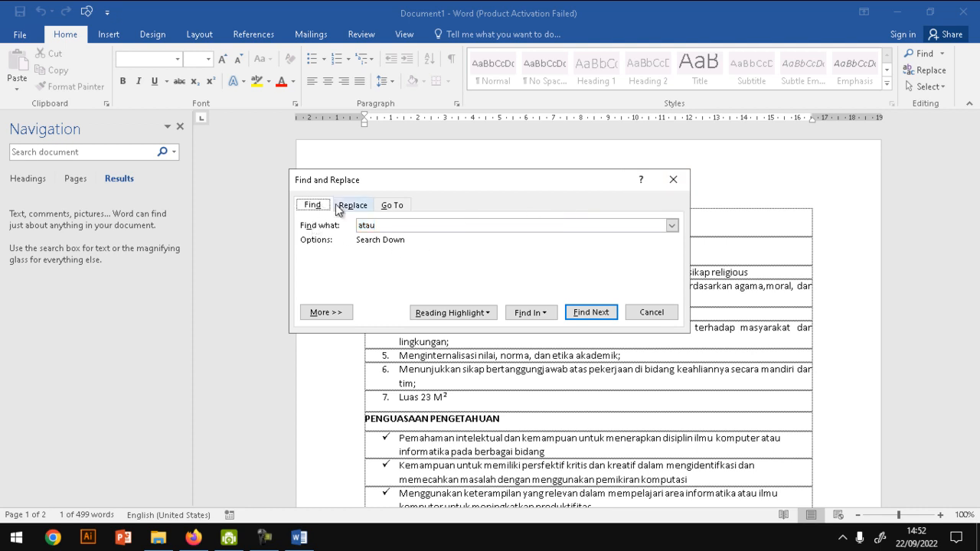
left_click(337, 205)
left_click(392, 204)
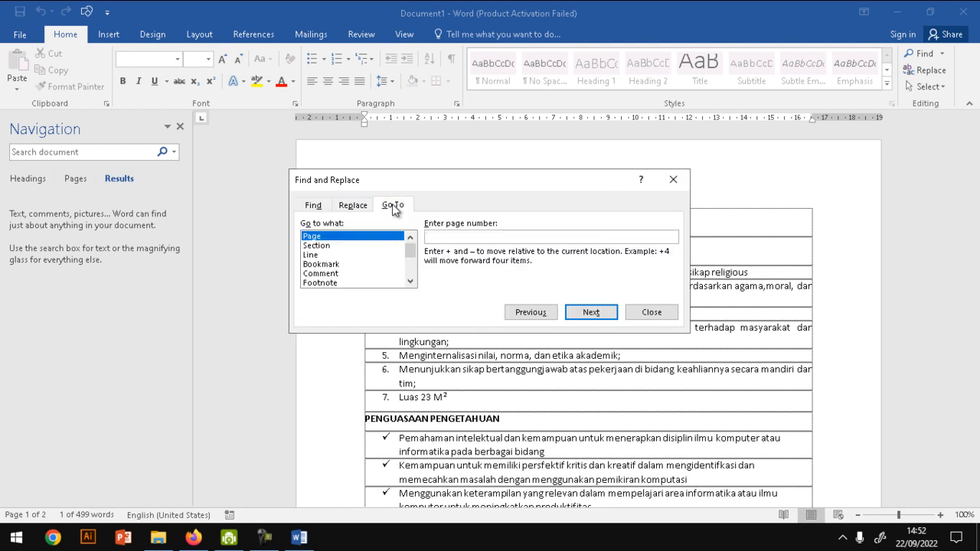
mouse_move(414, 255)
left_mouse_down()
mouse_move(414, 280)
mouse_move(410, 243)
left_mouse_up()
left_click(317, 255)
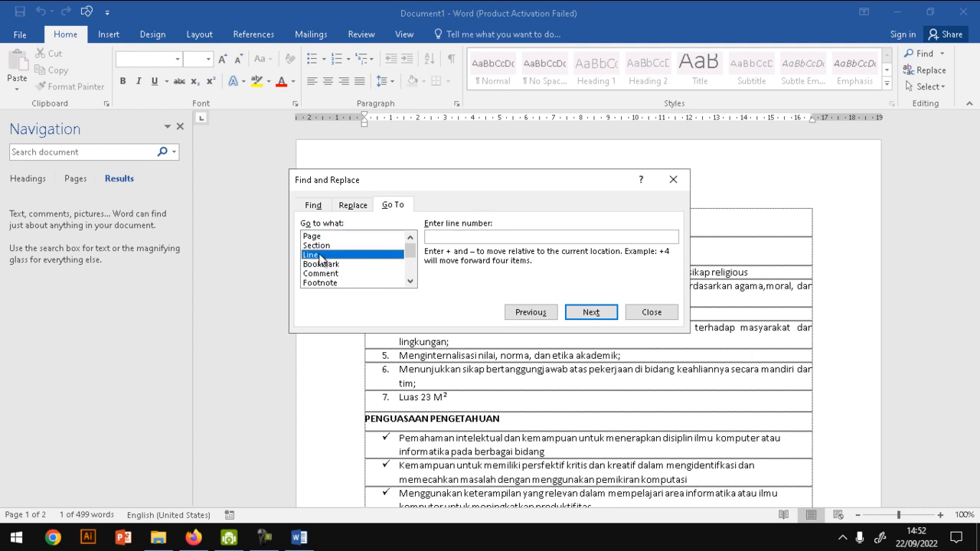
left_click(320, 238)
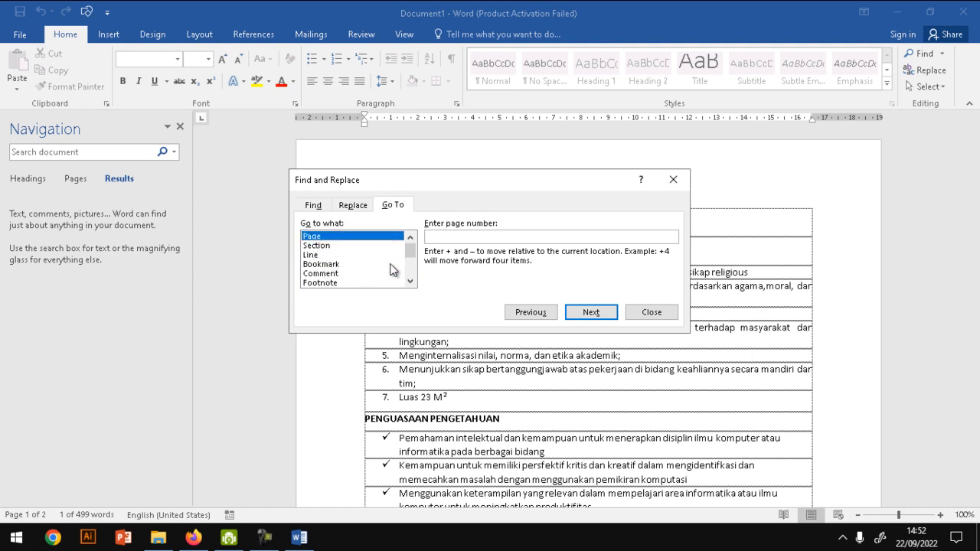
- Replace the first two occurrences of "atau" with "atauu", and close the Find and Replace dialog
left_click(360, 209)
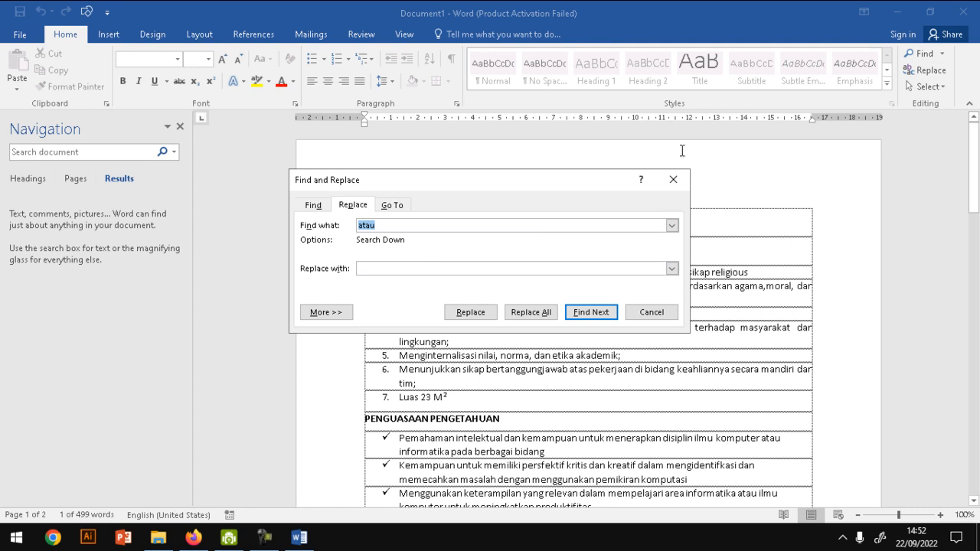
left_click_drag(551, 176, 564, 68)
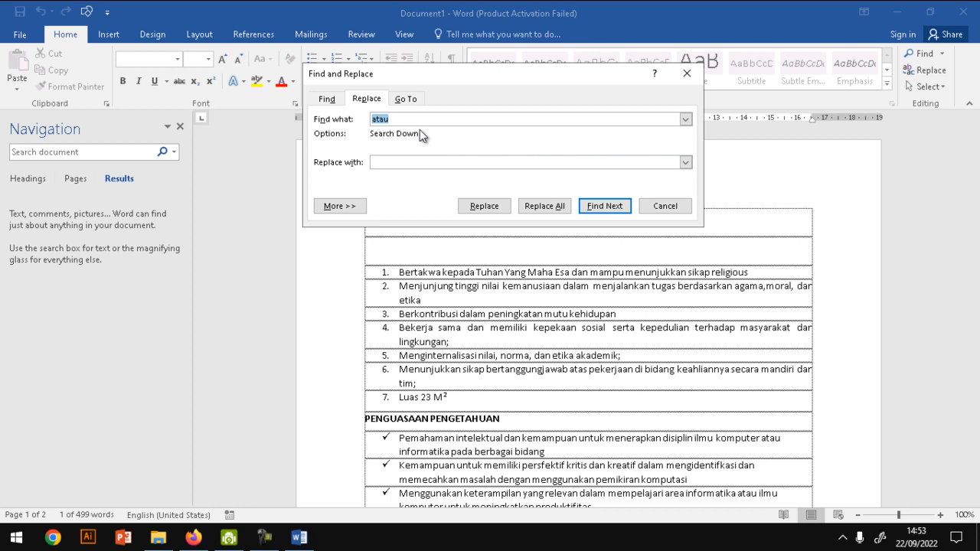
left_click(416, 163)
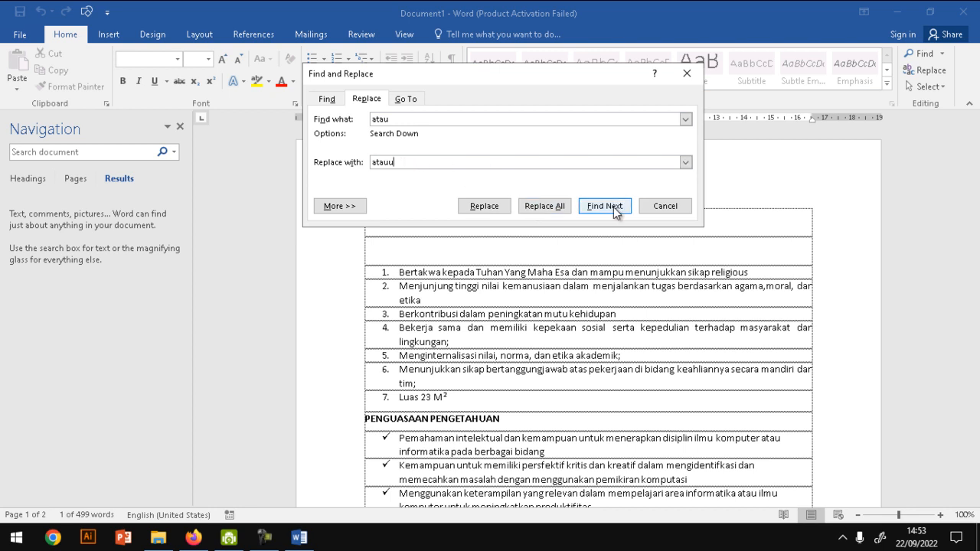
left_click(591, 207)
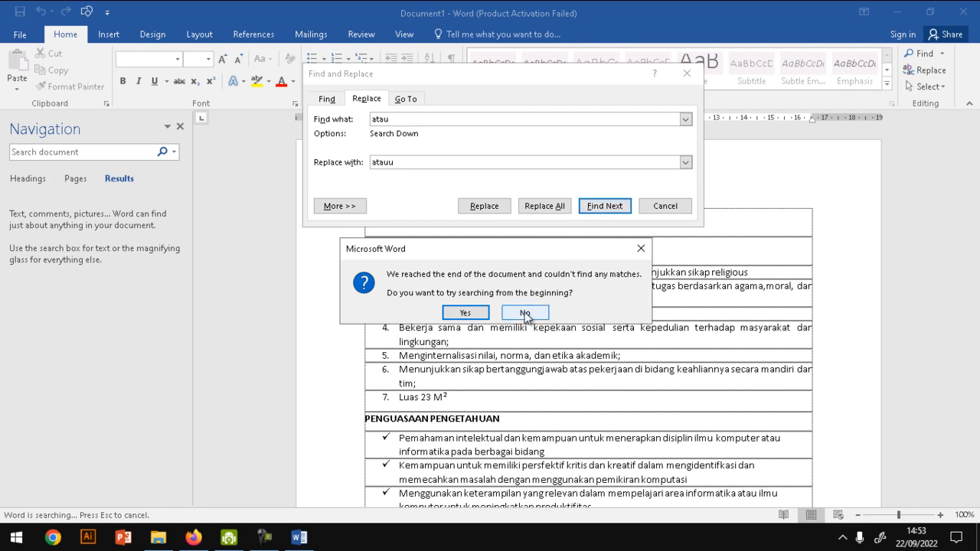
left_click(481, 314)
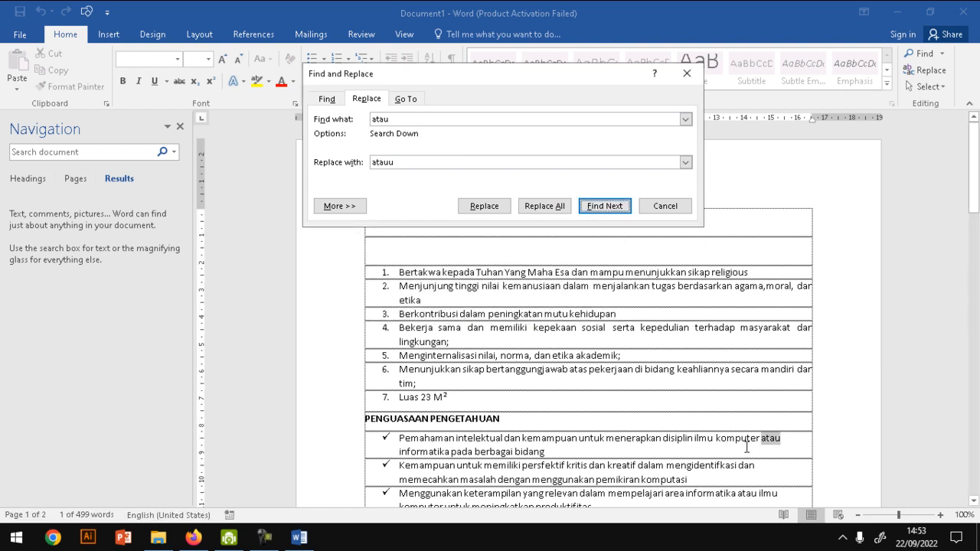
left_click(490, 207)
left_click(480, 212)
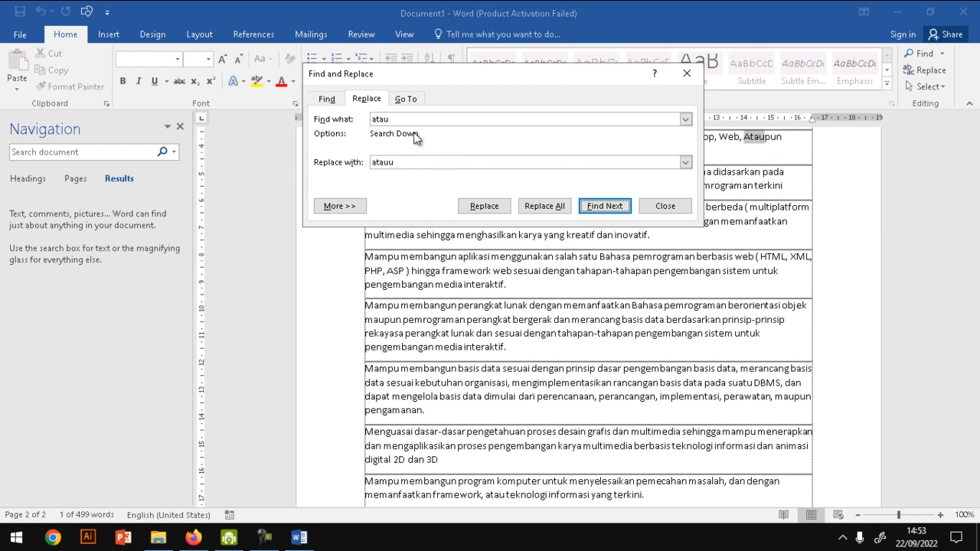
left_click_drag(416, 118, 320, 124)
left_click_drag(421, 163, 355, 166)
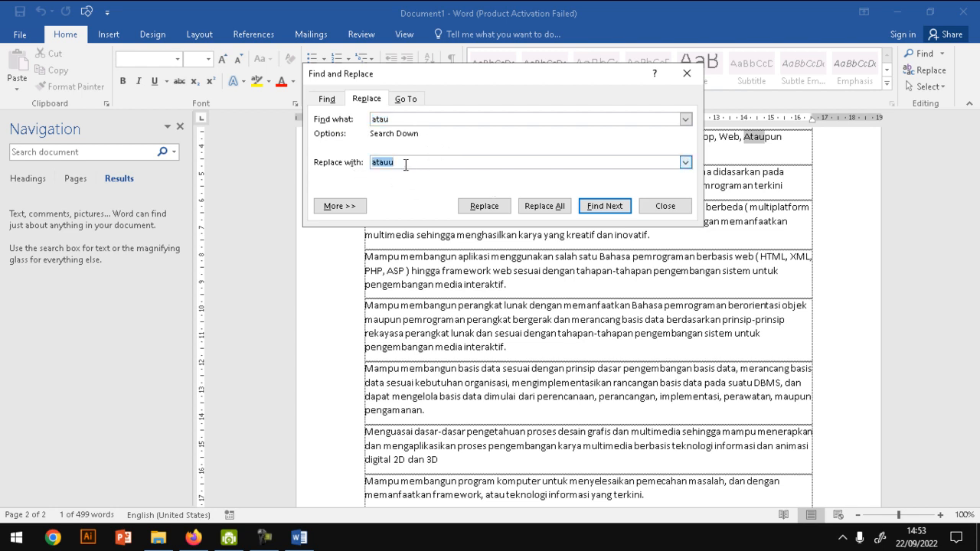
left_click_drag(408, 119, 361, 122)
left_click_drag(391, 163, 361, 170)
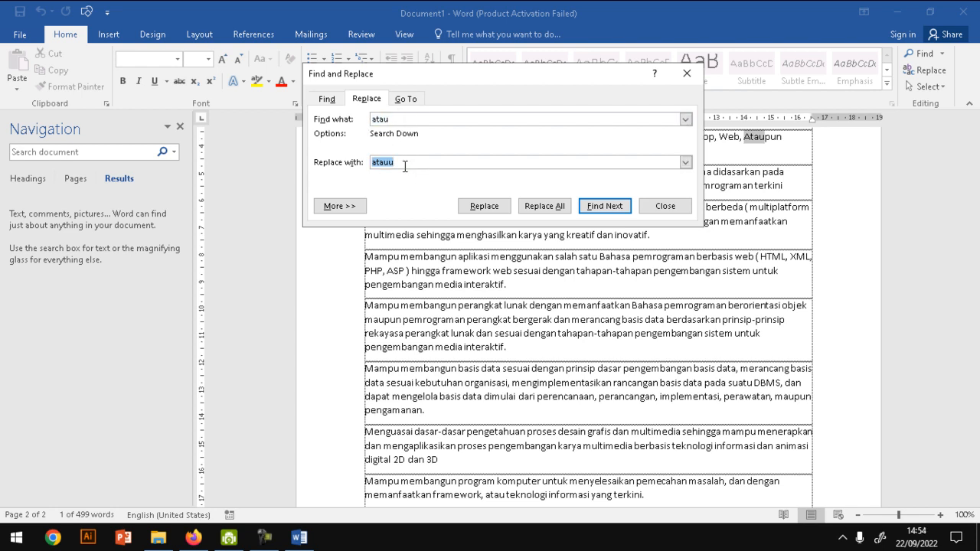
left_click(666, 206)
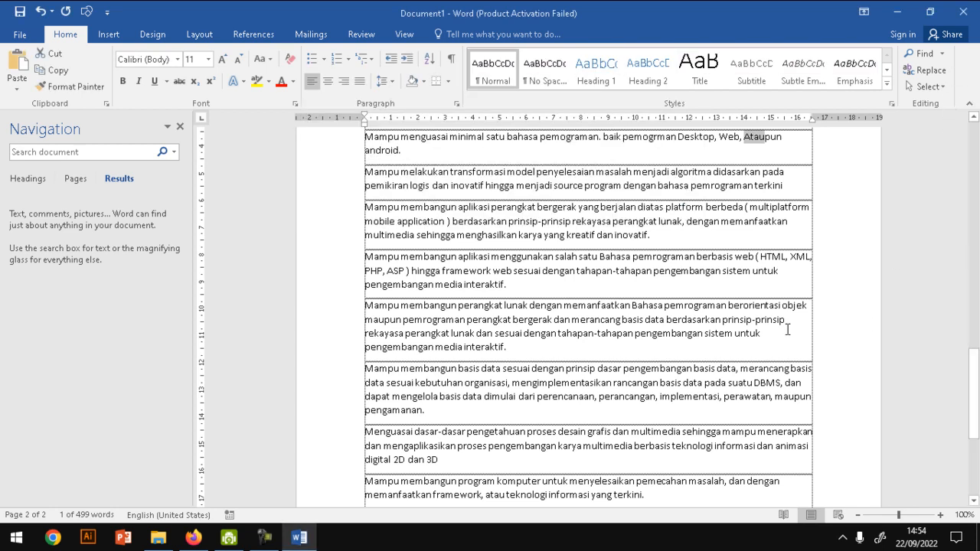
- Try the built-in Integral cover page, select its abstract placeholder, and undo the cover page
left_click_drag(974, 394, 976, 155)
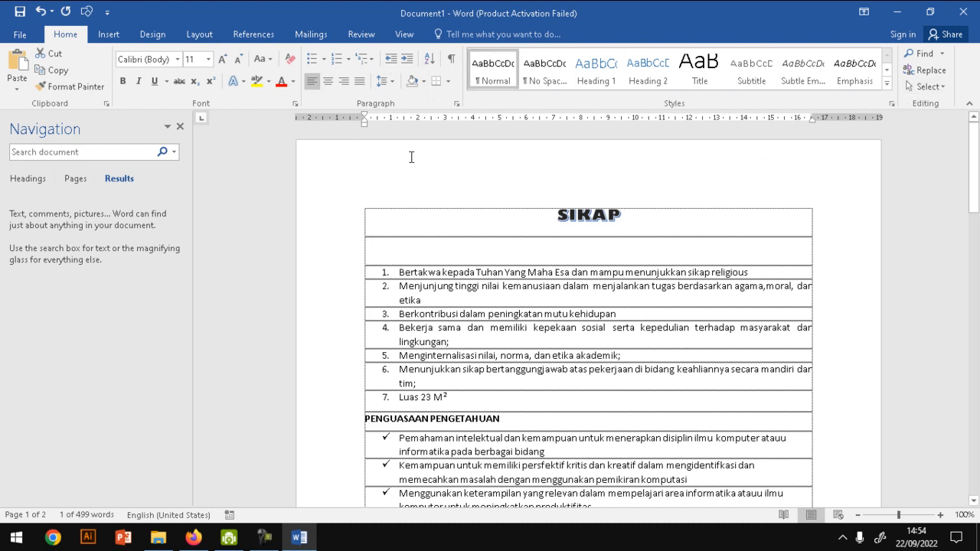
left_click(111, 38)
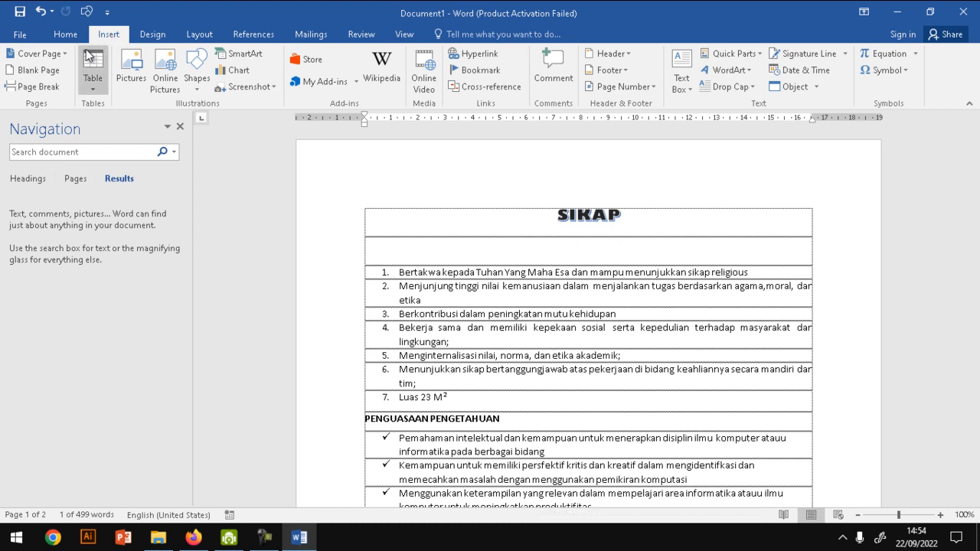
left_click(56, 52)
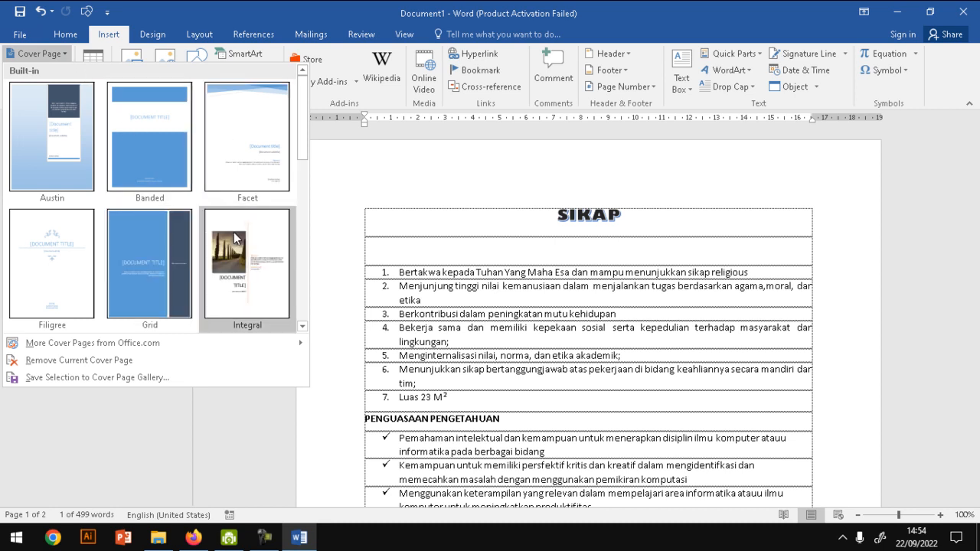
left_click(261, 260)
mouse_move(974, 165)
left_mouse_down()
mouse_move(976, 303)
mouse_move(975, 149)
left_mouse_up()
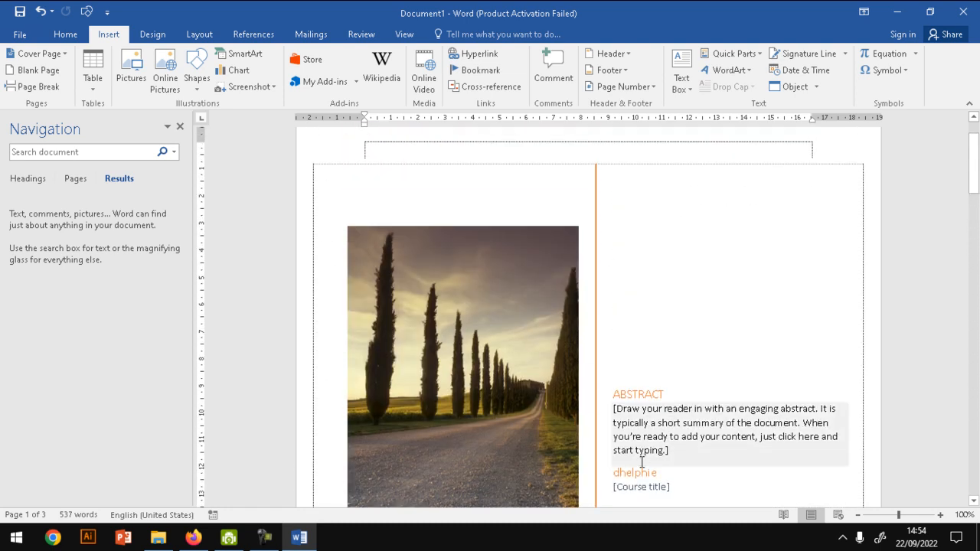
left_click(669, 421)
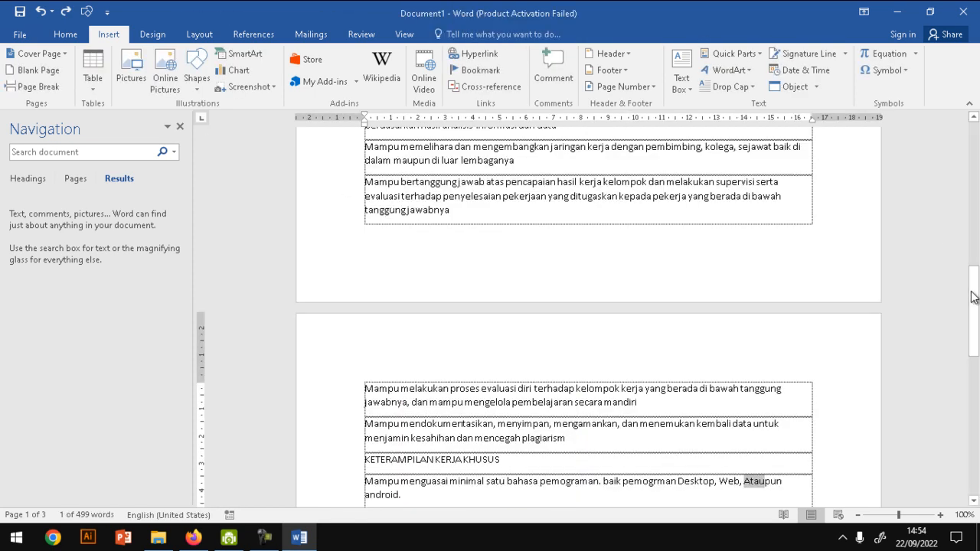
left_click_drag(977, 229, 977, 191)
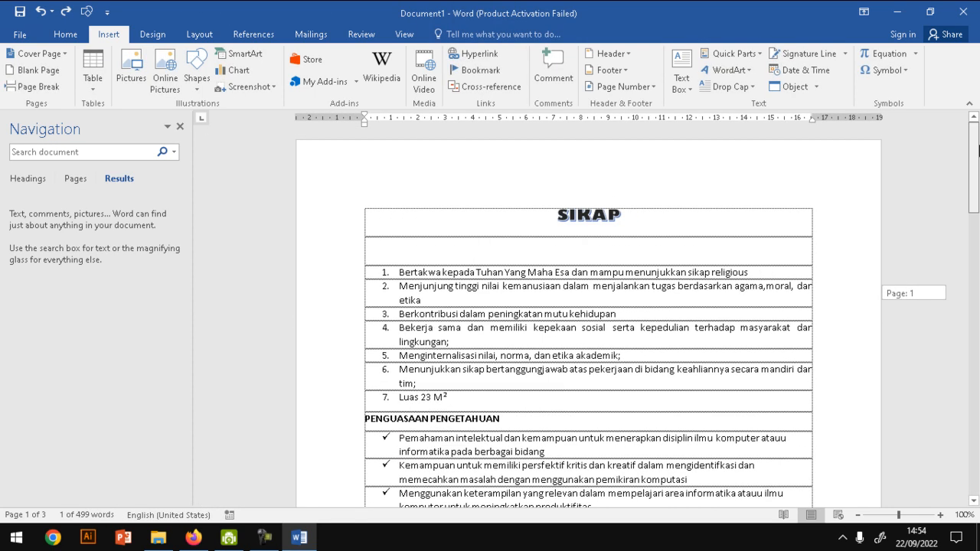
- Insert the built-in Filigree cover page at the start of the document
left_click(66, 55)
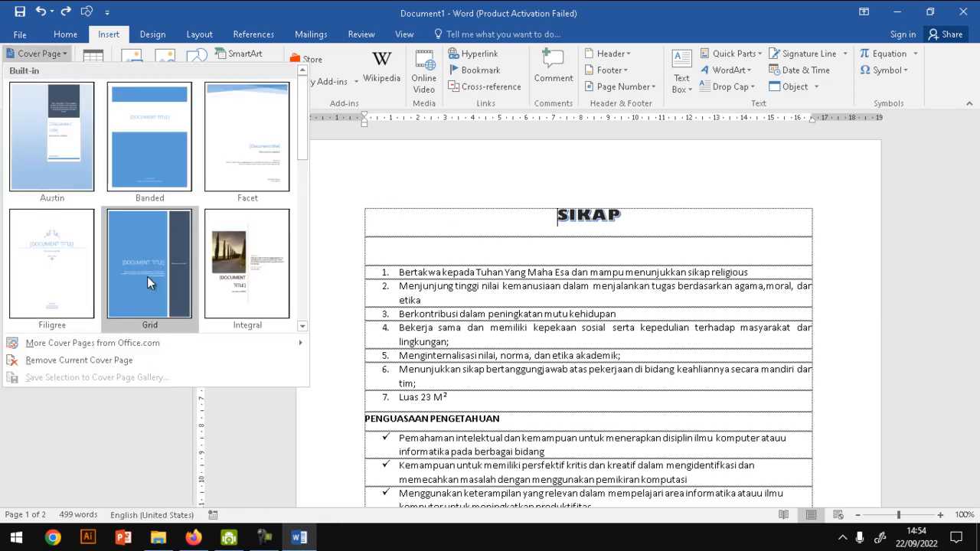
left_click(84, 280)
left_click_drag(973, 172, 978, 134)
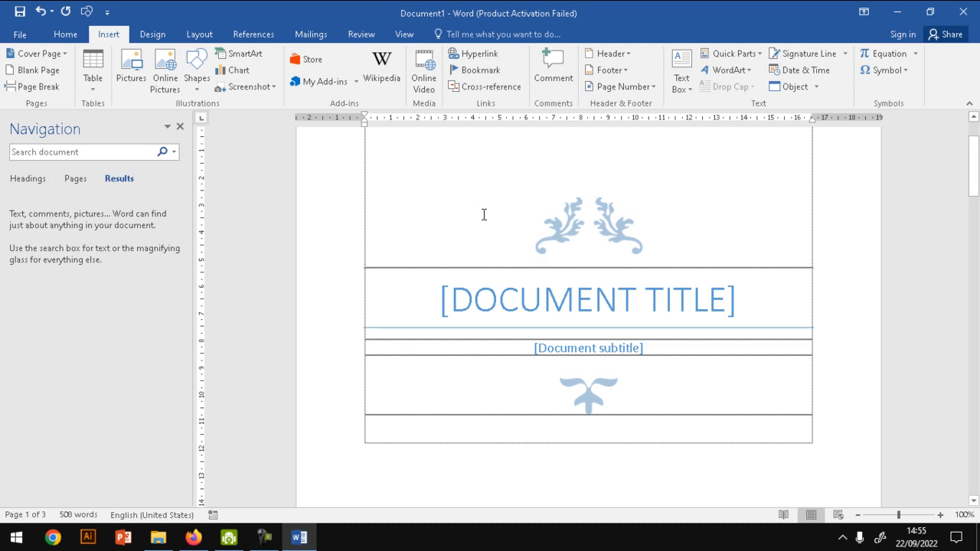
mouse_move(973, 185)
left_mouse_down()
mouse_move(974, 171)
mouse_move(973, 264)
mouse_move(973, 180)
left_mouse_up()
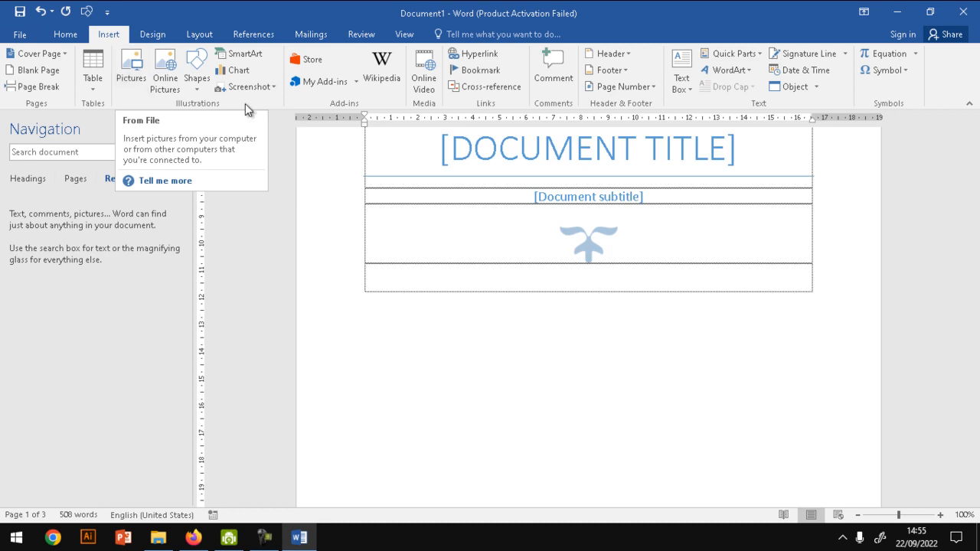
- Look through the shape gallery from Recently Used Shapes to Callouts, and close it without inserting a shape
left_click(198, 91)
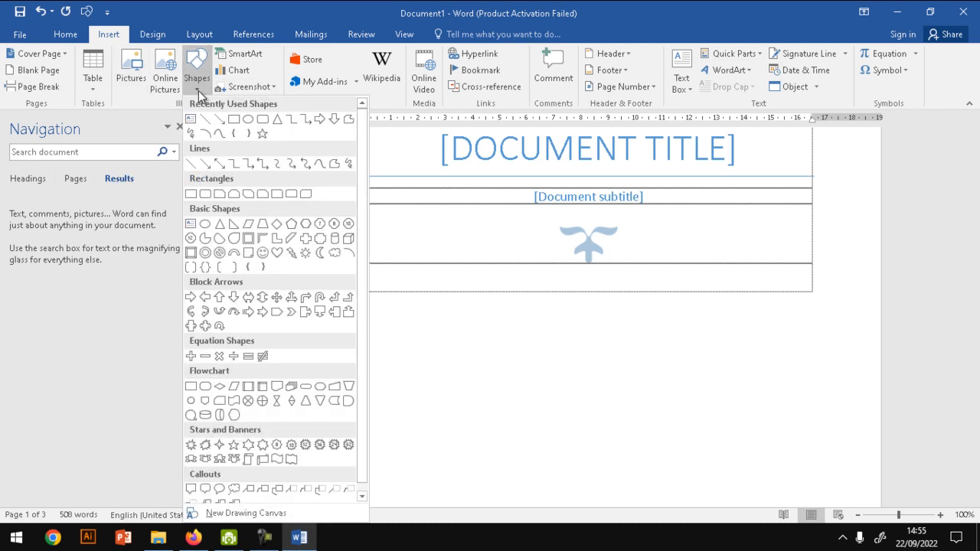
scroll(362, 130, "down", 1)
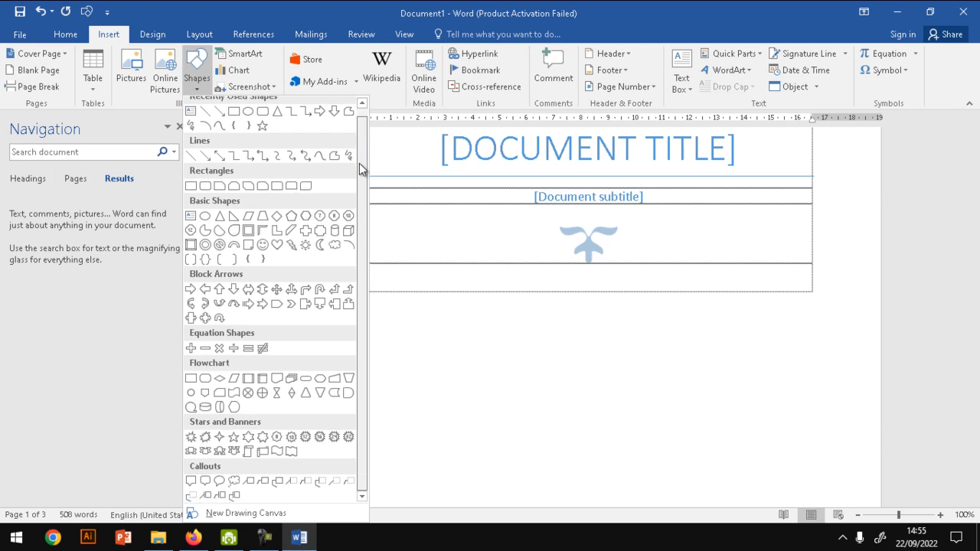
scroll(366, 137, "up", 1)
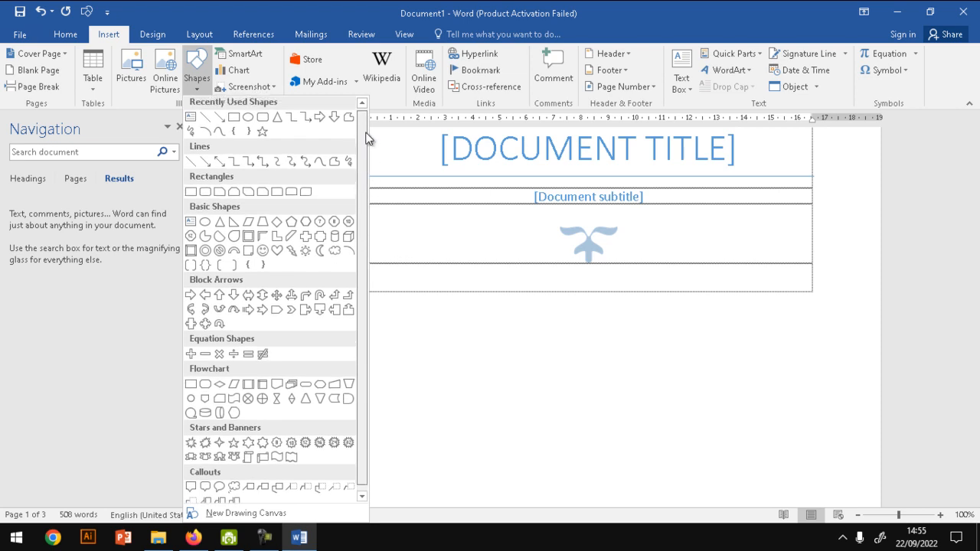
scroll(359, 193, "down", 1)
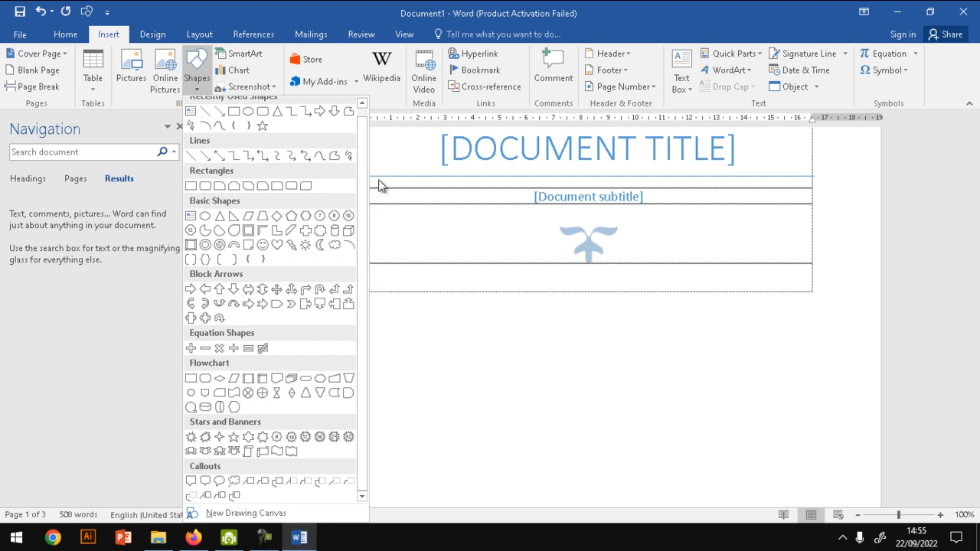
scroll(365, 127, "up", 1)
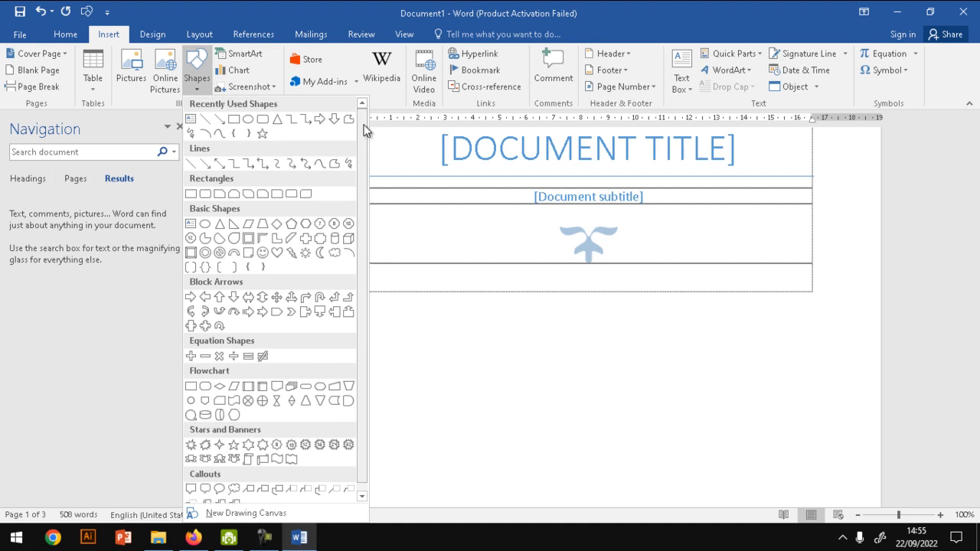
left_click(437, 254)
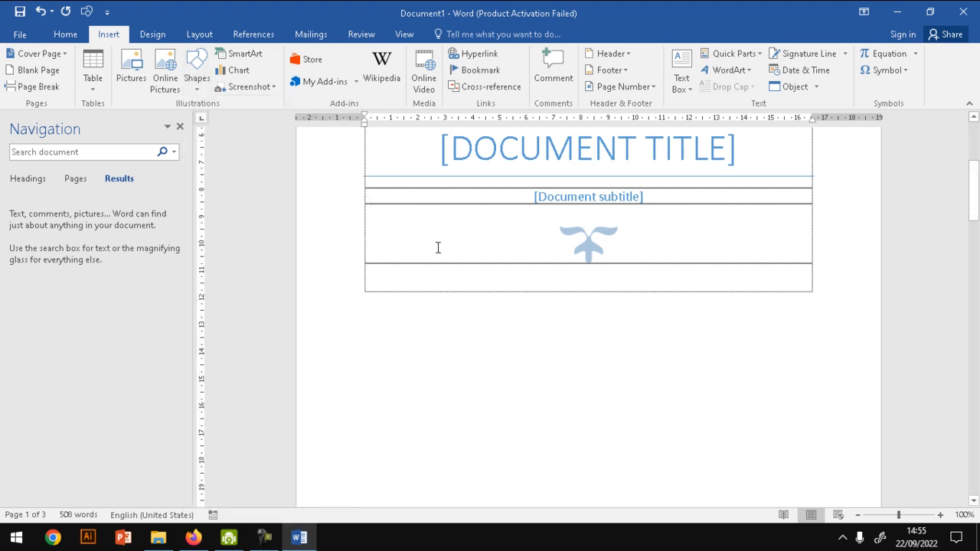
- Insert a screenshot of the open Kolaborasi folder window into the document, and delete the picture again
left_click(273, 87)
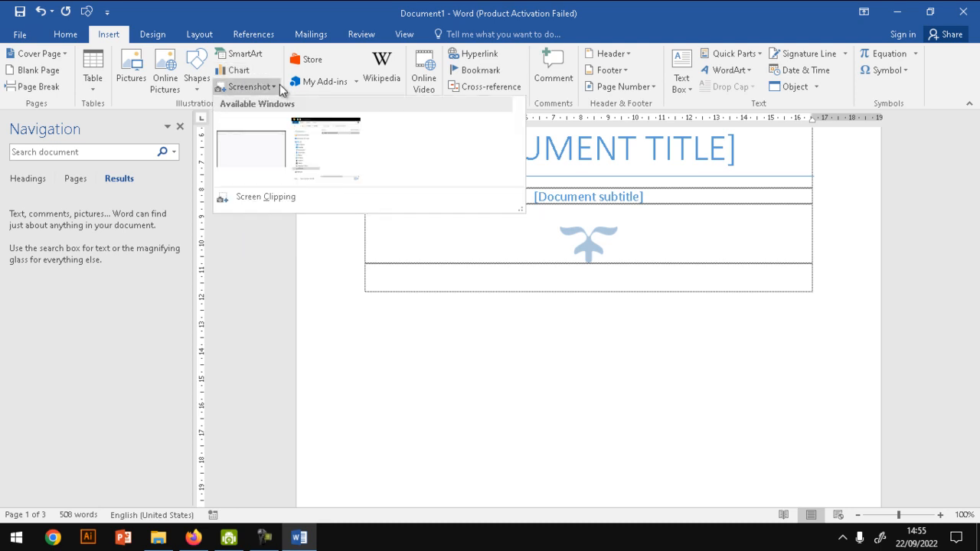
left_click(419, 362)
left_click_drag(974, 218, 969, 291)
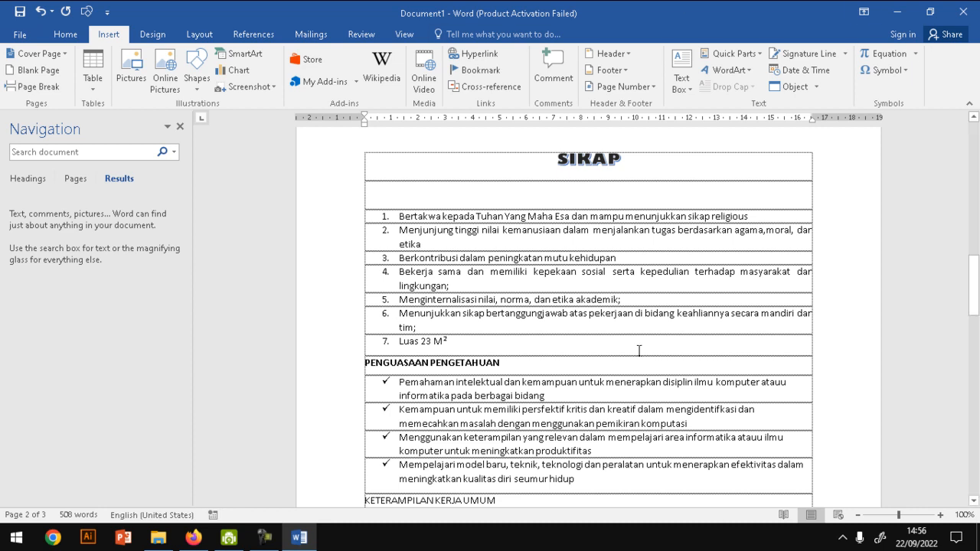
left_click(264, 87)
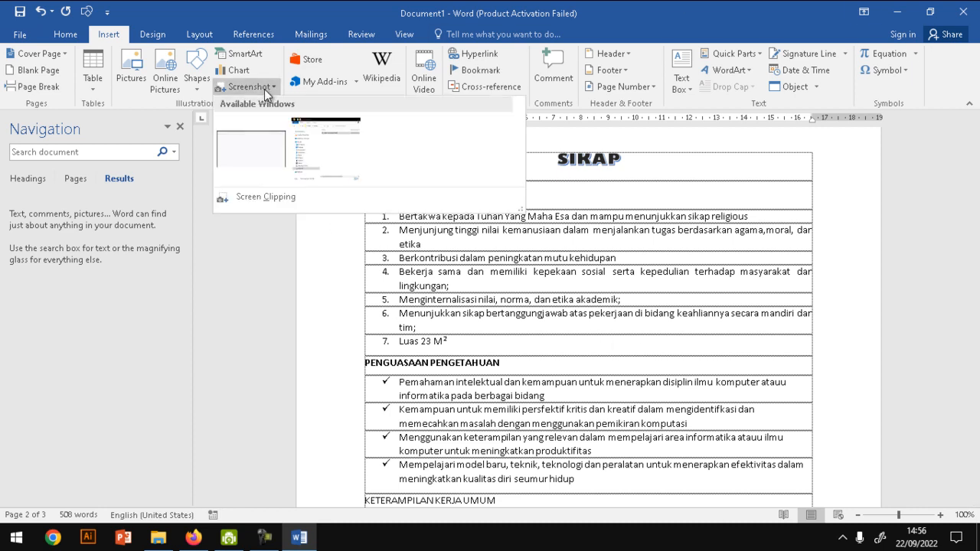
left_click(332, 170)
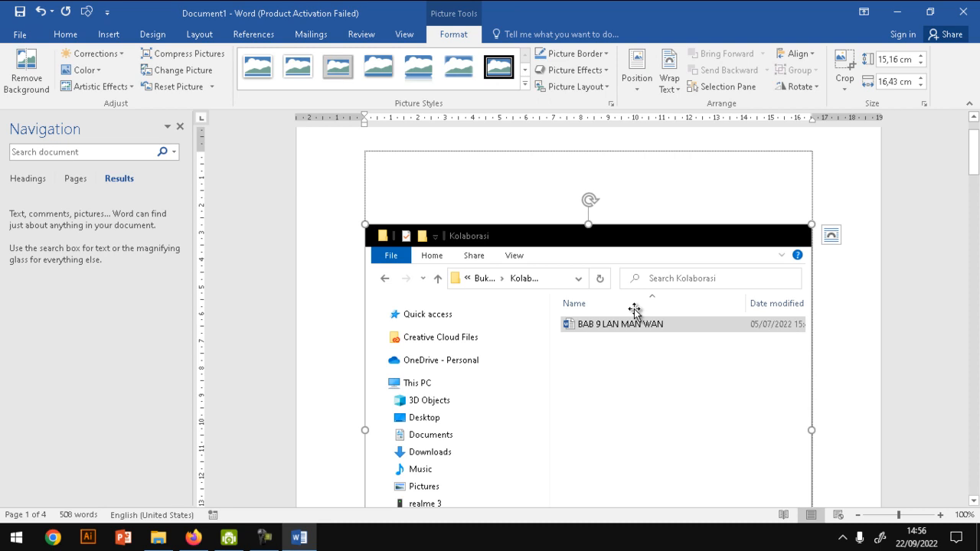
key("Delete")
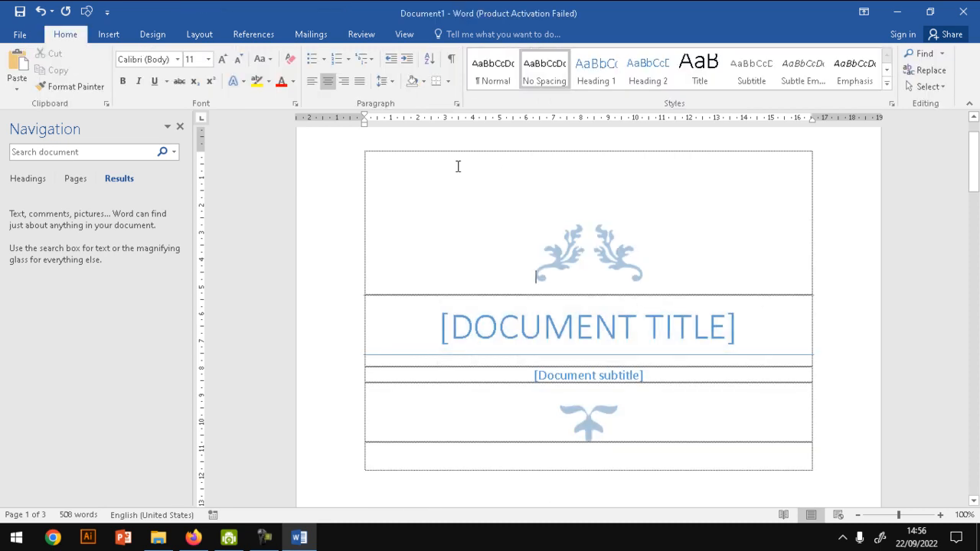
- Add an empty line above the SIKAP heading on the second page
mouse_move(973, 162)
left_mouse_down()
mouse_move(972, 237)
mouse_move(976, 168)
left_mouse_up()
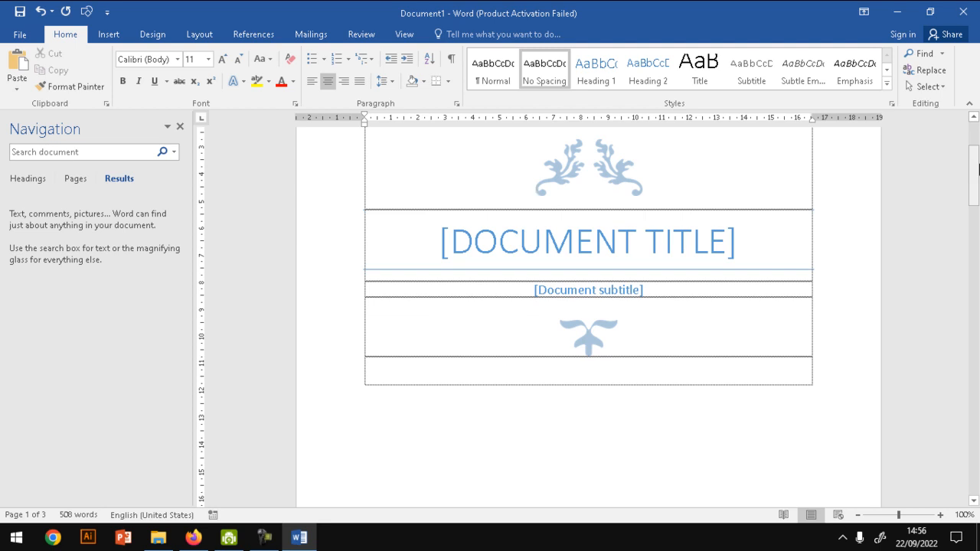
left_click_drag(974, 175, 974, 283)
left_click(550, 280)
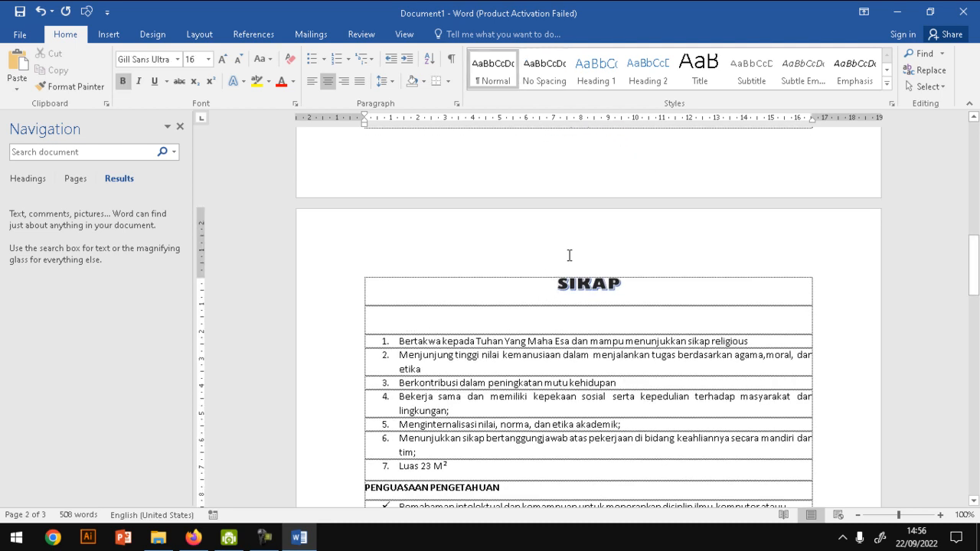
key("Return")
- Paste the copied full-screen capture into the empty line above SIKAP, and undo the paste
left_click(574, 264)
key("ctrl+v")
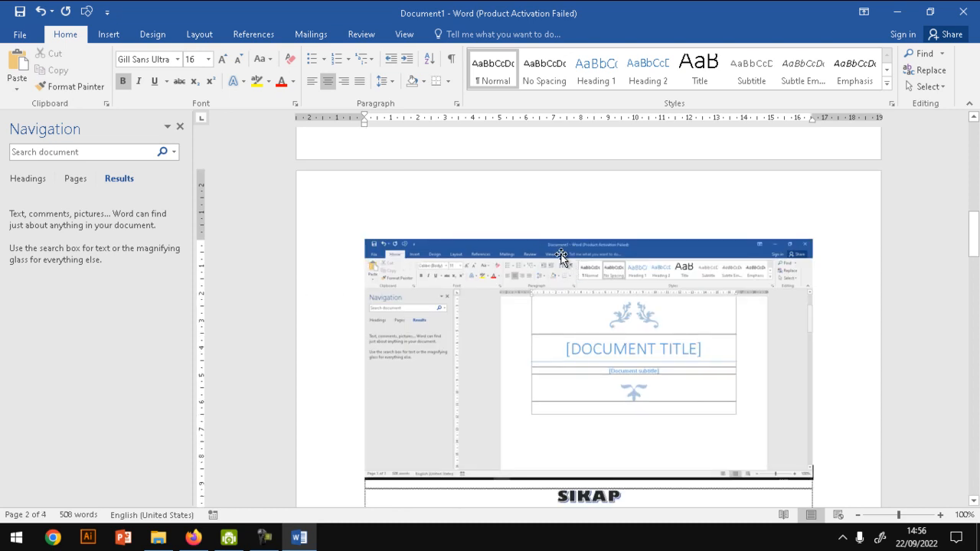
key("ctrl+z")
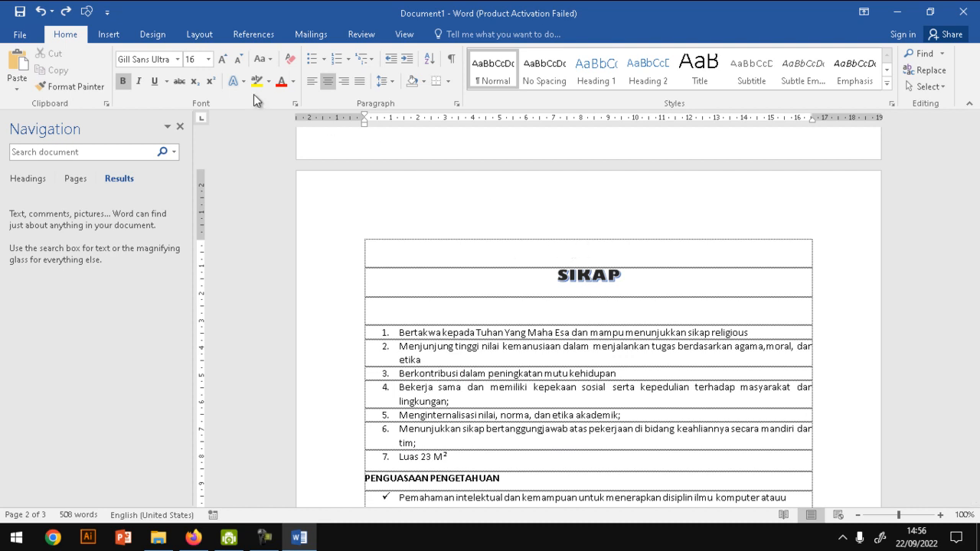
- Try the Screen Clipping option for capturing part of another window, and cancel the capture
left_click(107, 36)
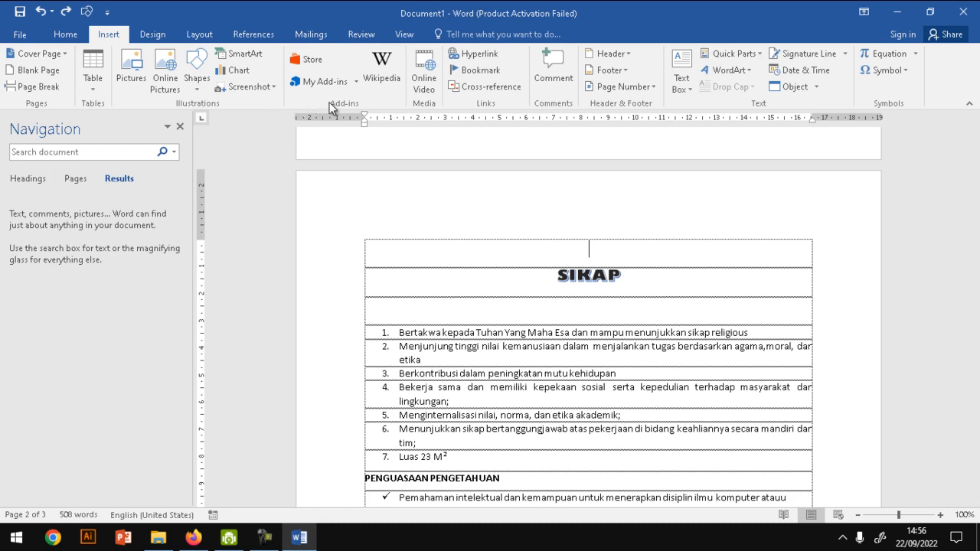
left_click(245, 87)
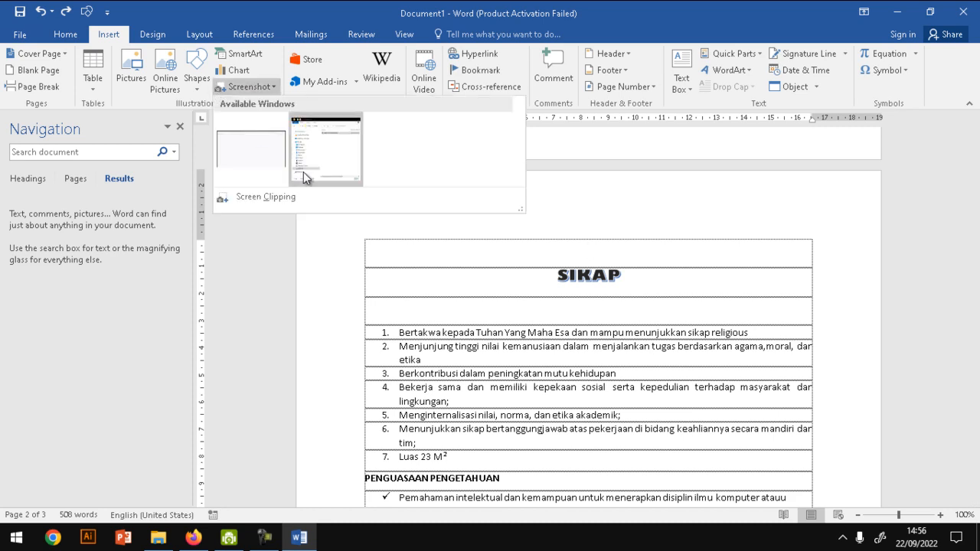
left_click(291, 197)
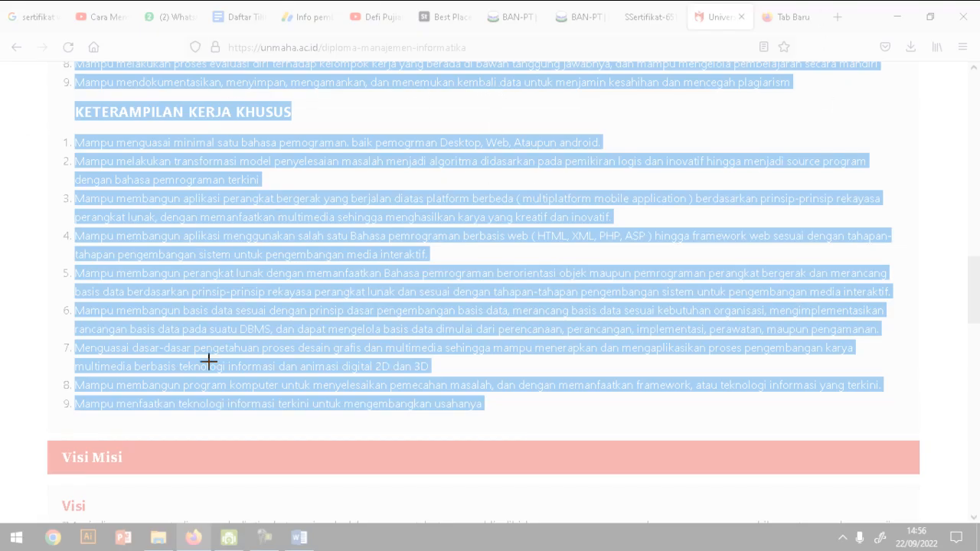
key("Escape")
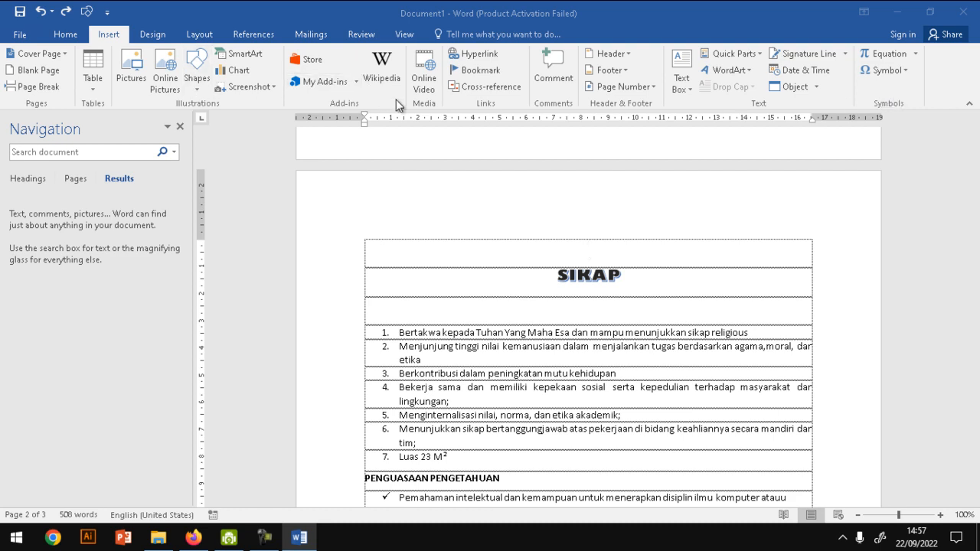
- Insert the built-in Blank header on the second page, and return to the document body
left_click(633, 56)
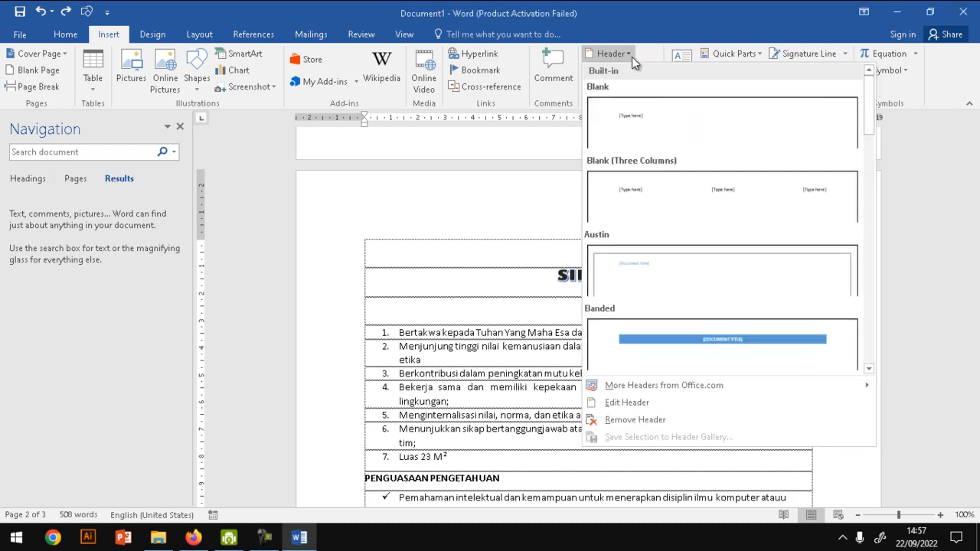
left_click(459, 221)
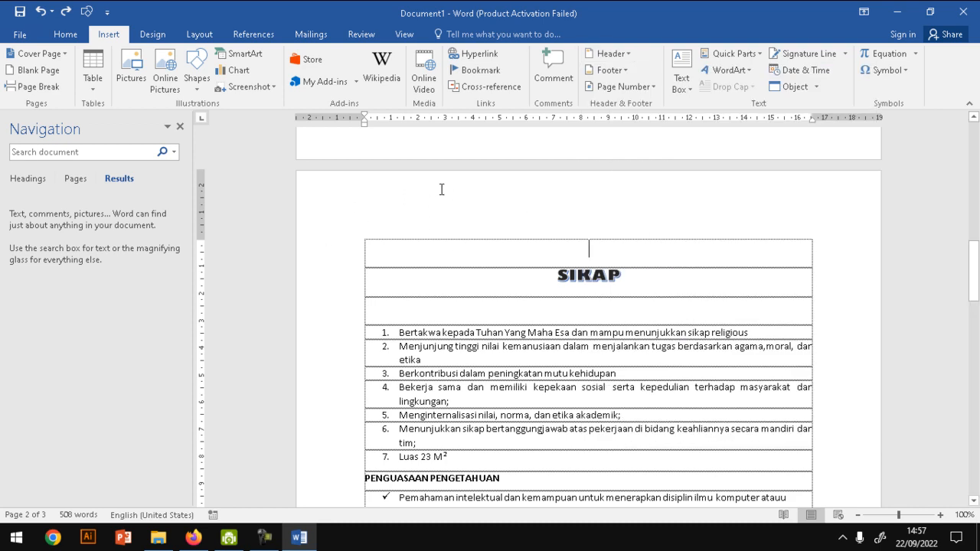
left_click(626, 59)
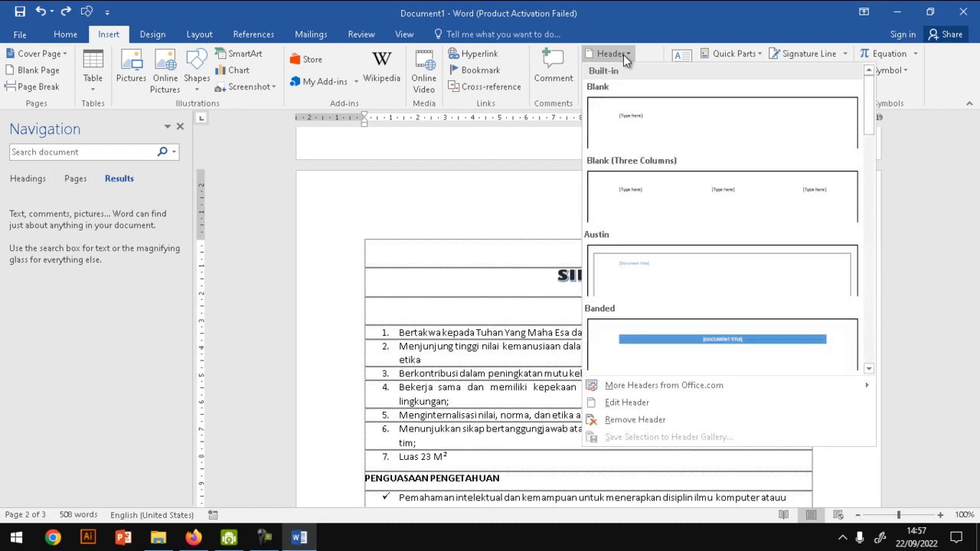
left_click(639, 124)
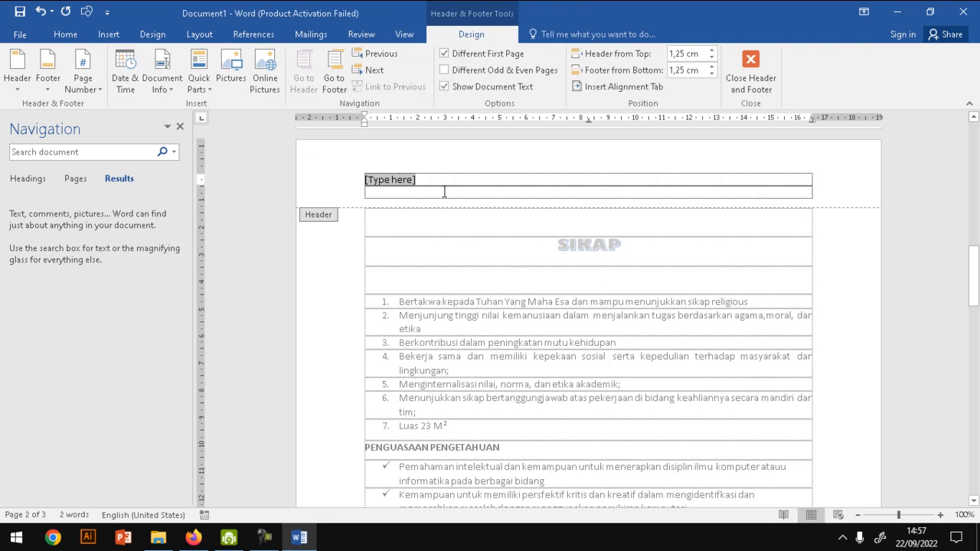
left_click(750, 72)
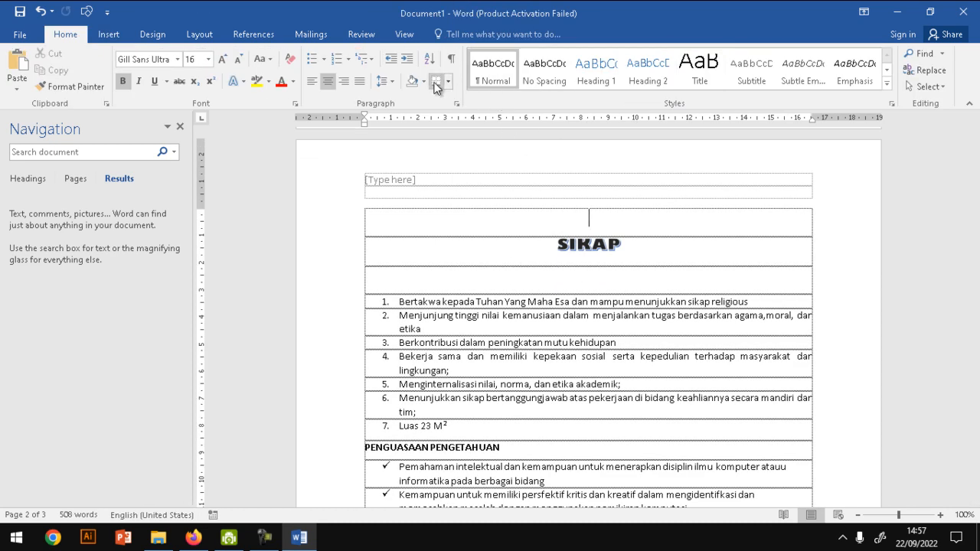
- Insert the built-in Blank (Three Columns) footer, and return to the document body
left_click(107, 35)
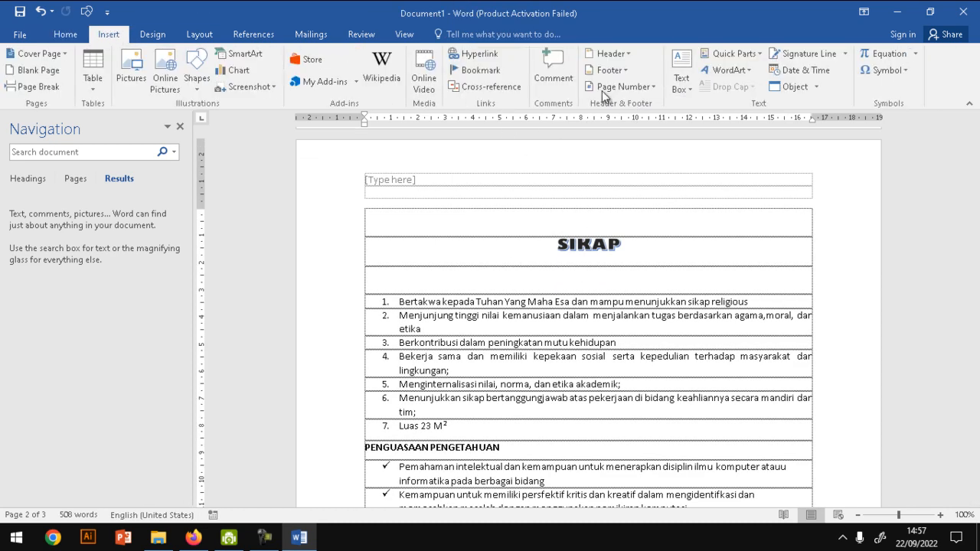
left_click(608, 69)
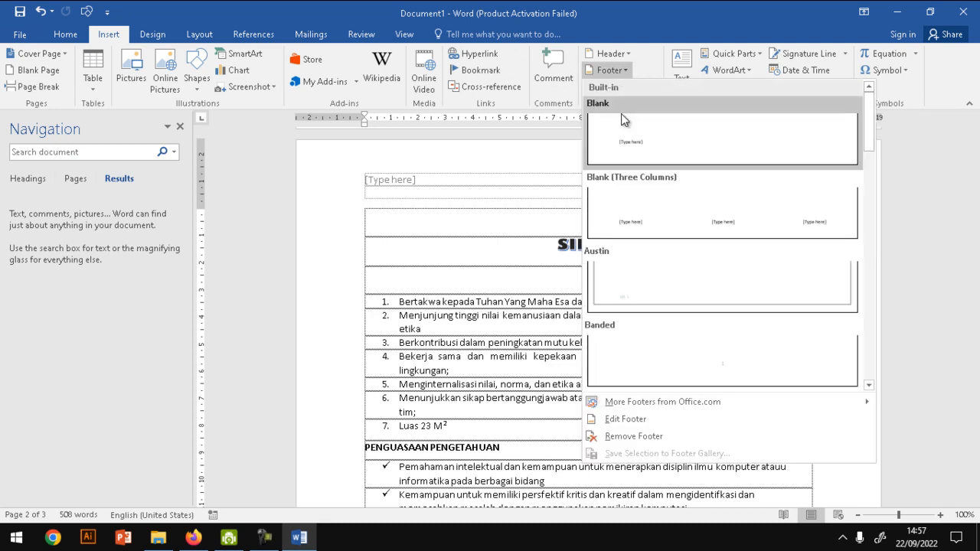
left_click(660, 219)
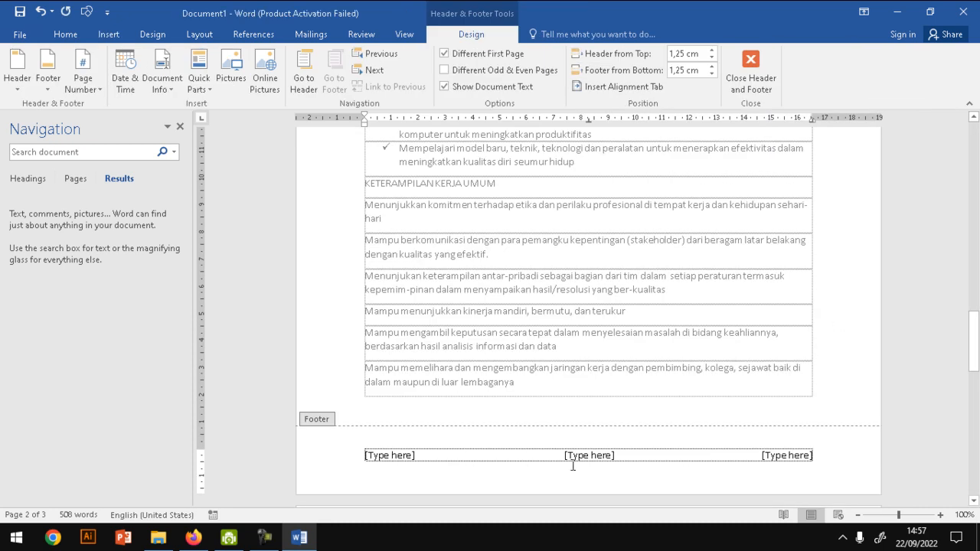
left_click(763, 87)
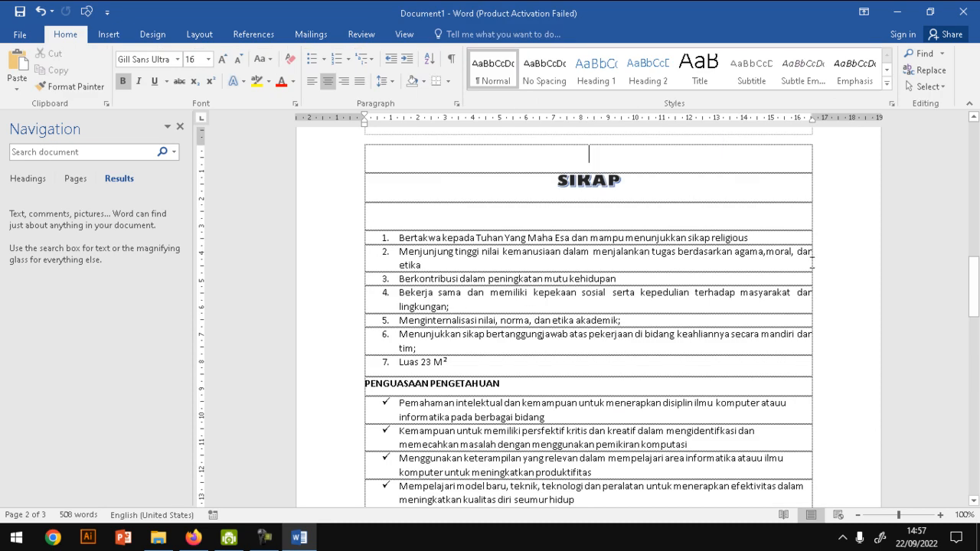
- Replace the header placeholder with the text "Materi", close the header, and check it on the following page
left_click_drag(973, 279, 975, 259)
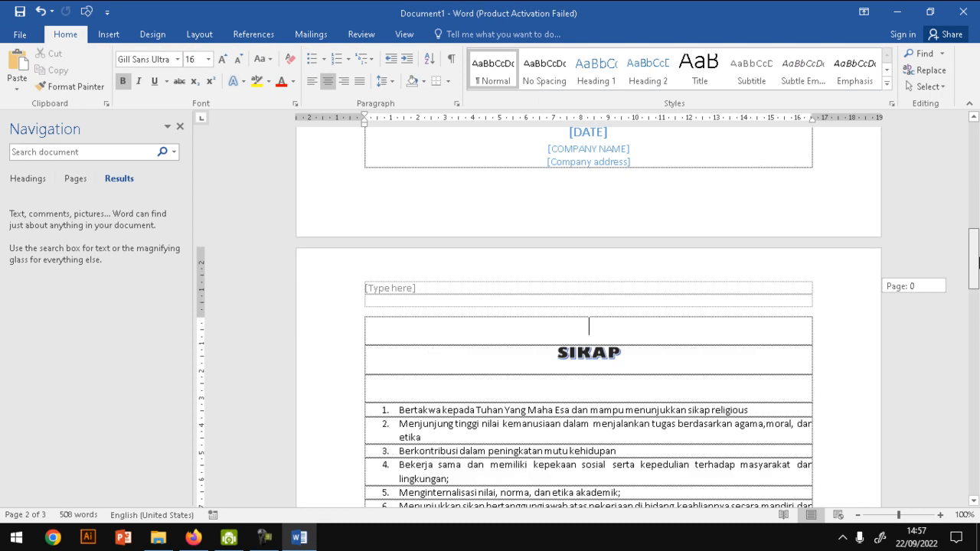
double_click(390, 290)
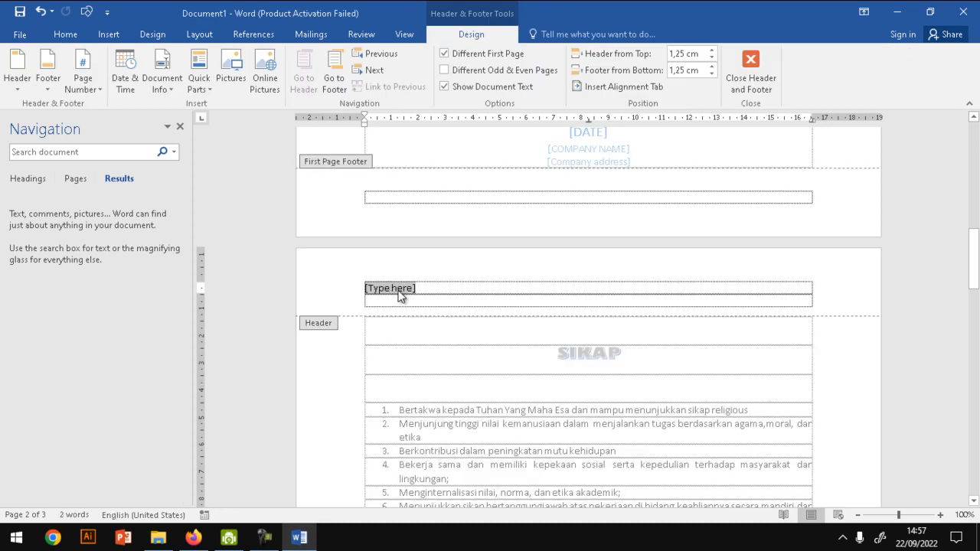
type("Mat")
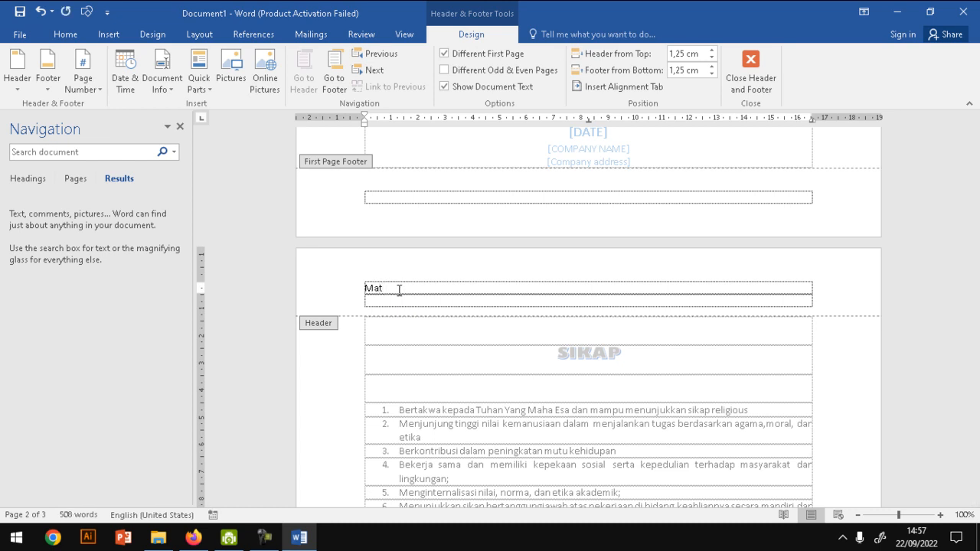
type("eri")
left_click(750, 70)
left_click_drag(977, 307, 978, 387)
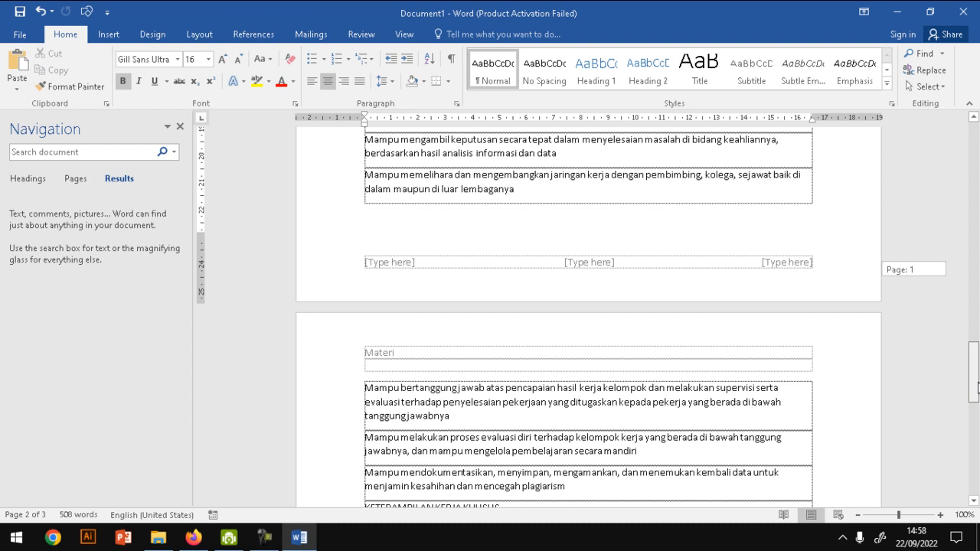
- Review the page number placements and the available number formats from the cover page, and cancel the format dialog
left_click_drag(976, 386, 977, 157)
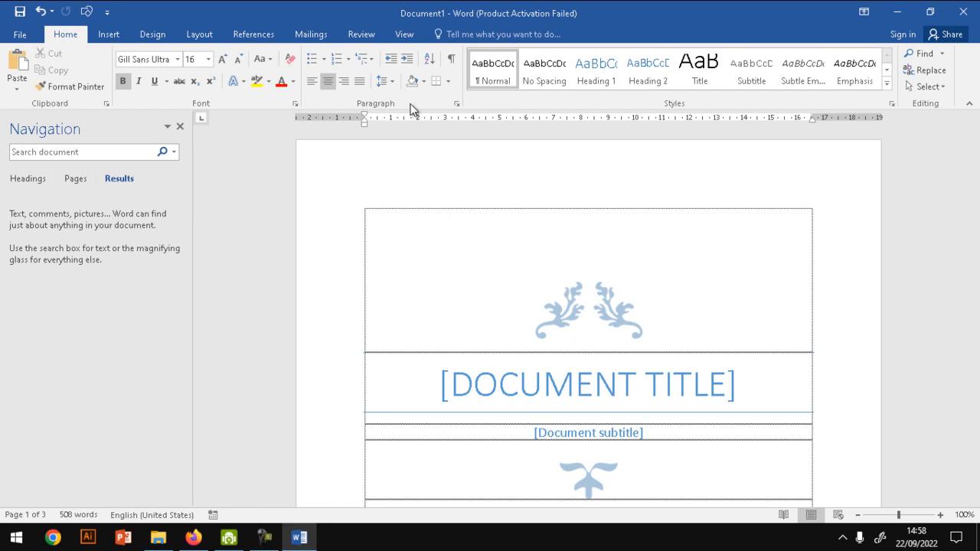
left_click(112, 32)
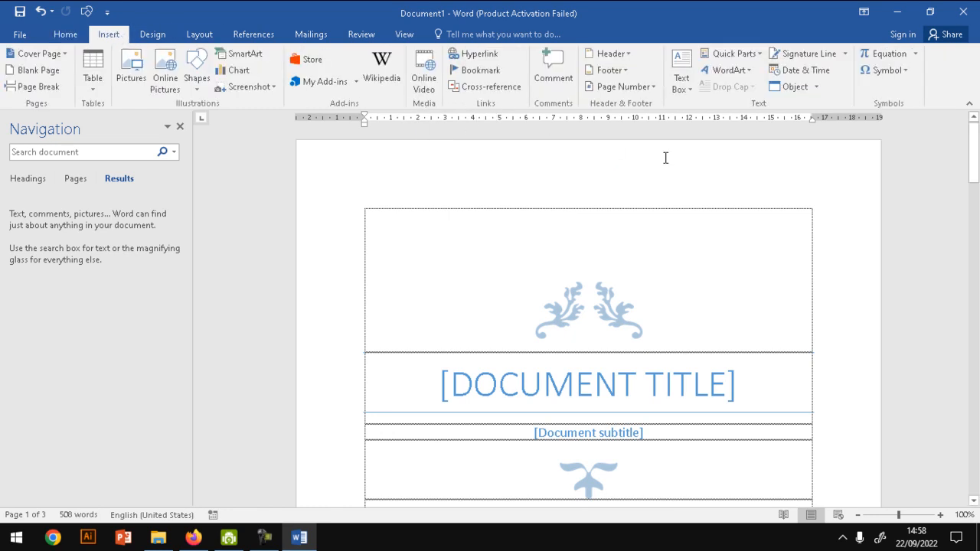
left_click(653, 90)
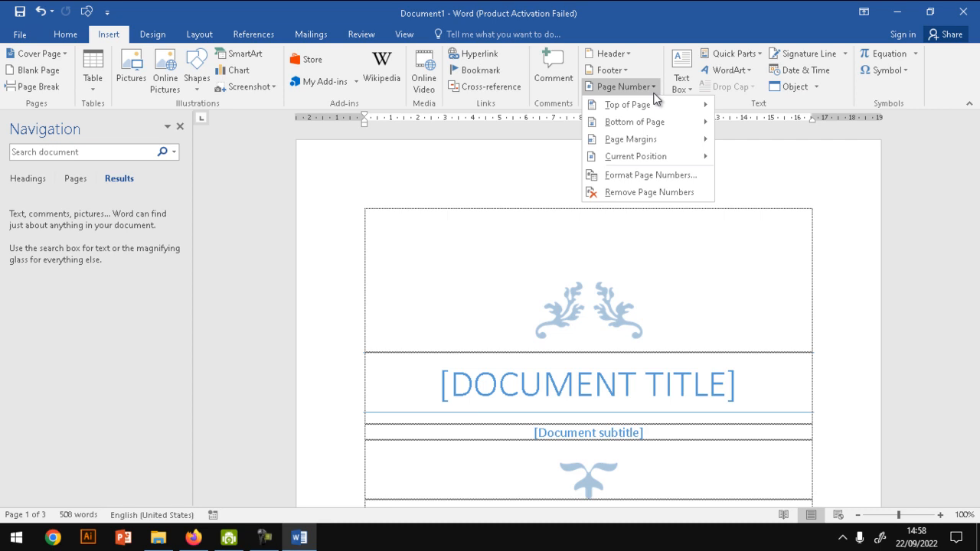
mouse_move(656, 104)
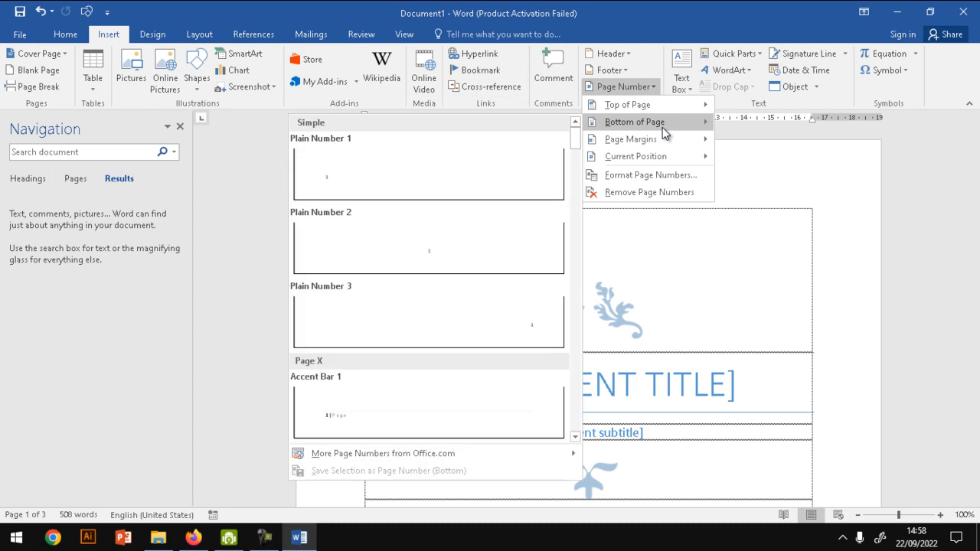
mouse_move(669, 148)
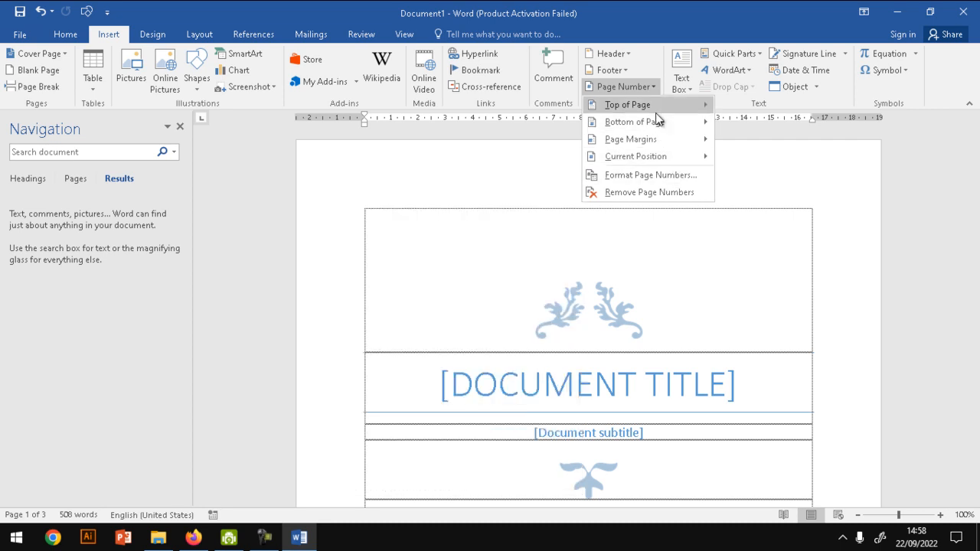
left_click(662, 174)
left_click(530, 184)
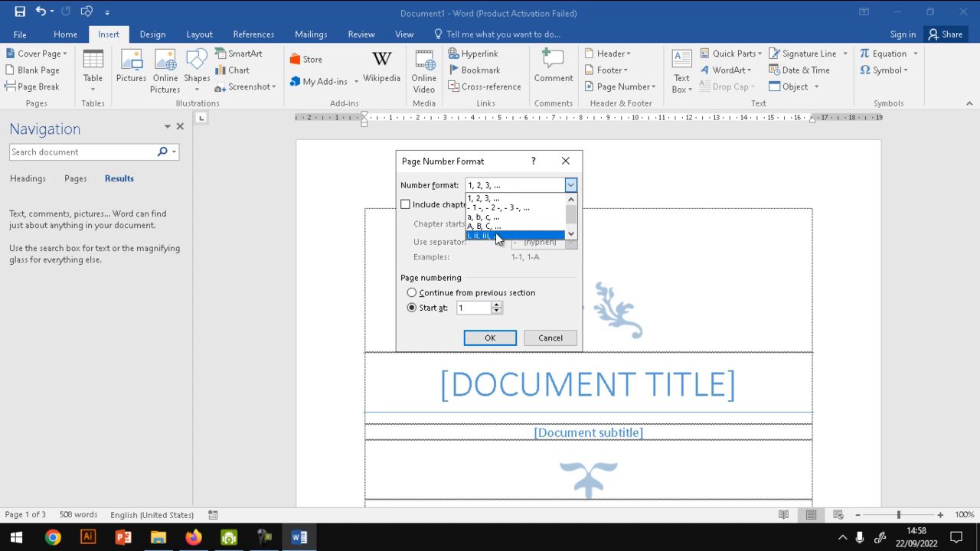
left_click(492, 179)
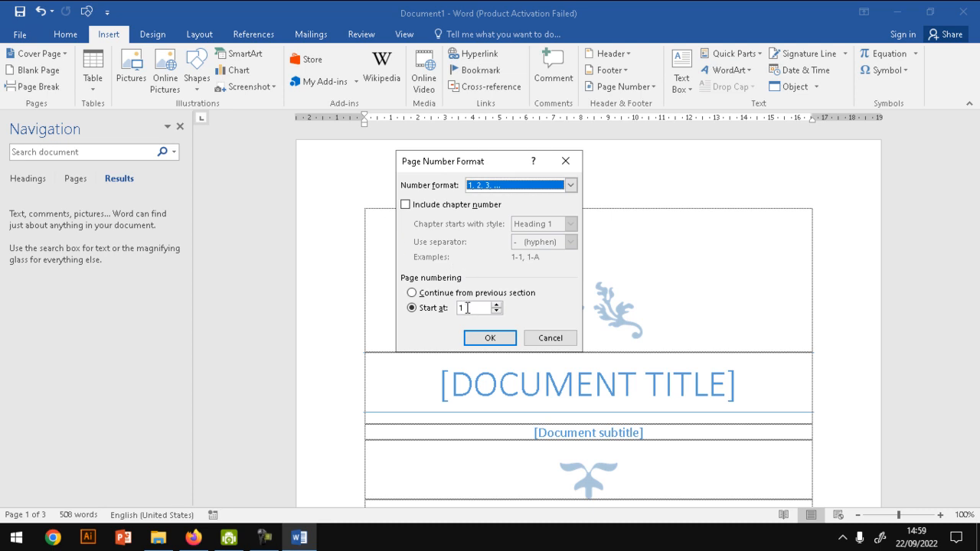
left_click(550, 337)
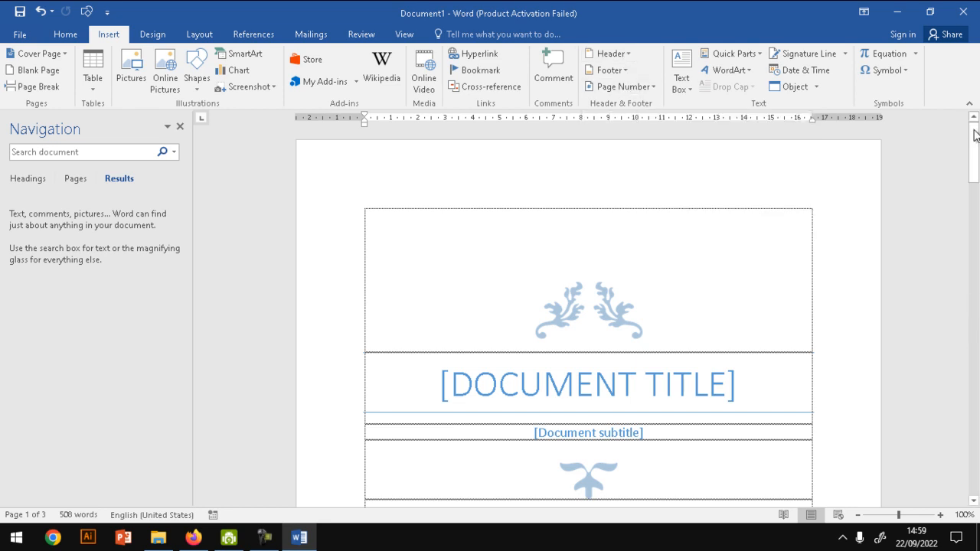
- Insert a Plain Number 2 page number at the bottom of the page, starting from the second page
scroll(977, 227, "down", 3)
scroll(976, 227, "down", 10)
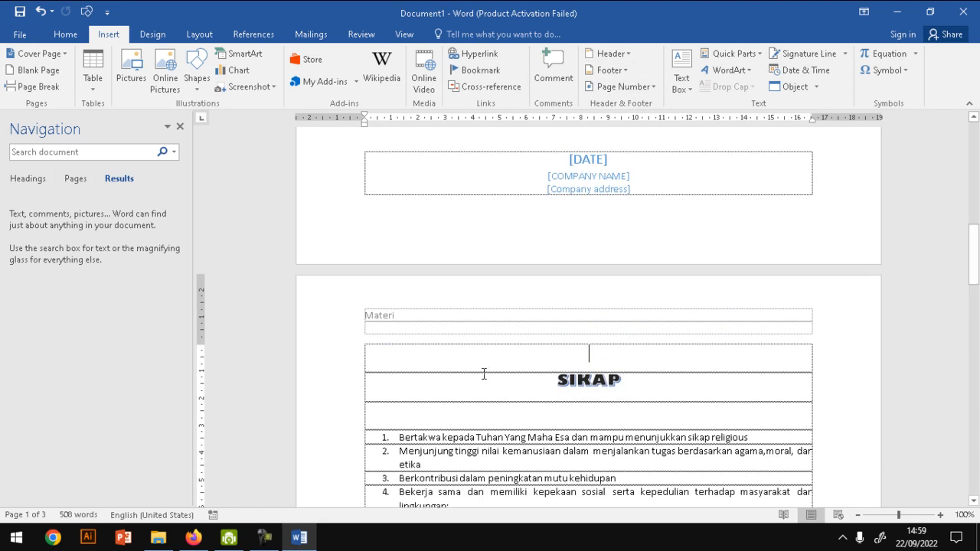
left_click_drag(974, 252, 975, 294)
left_click(615, 286)
left_click(393, 156)
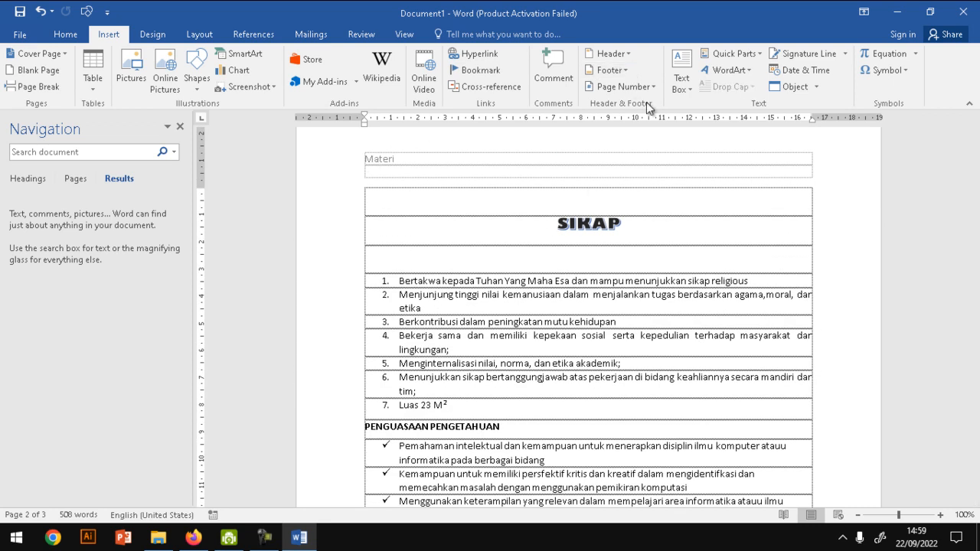
left_click(639, 87)
mouse_move(672, 125)
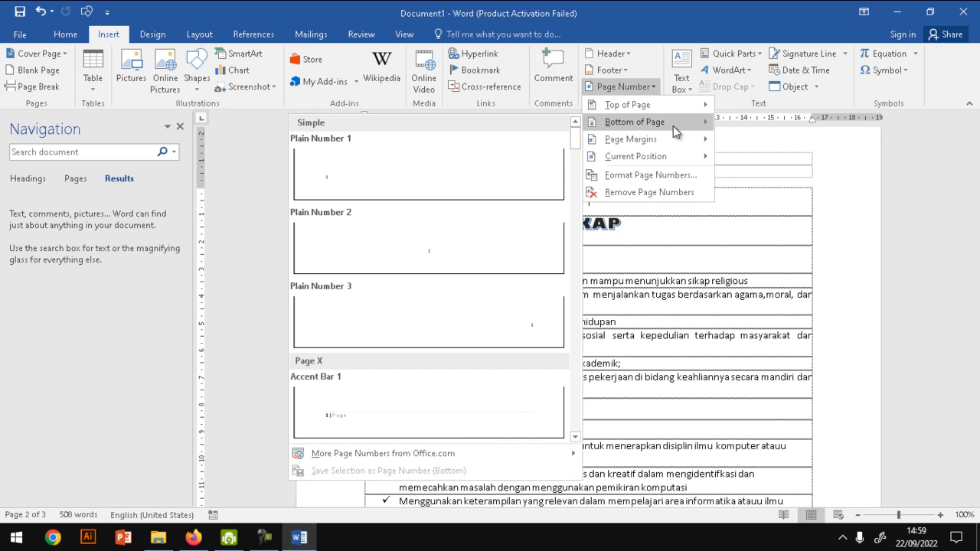
left_click(389, 245)
left_click(557, 442)
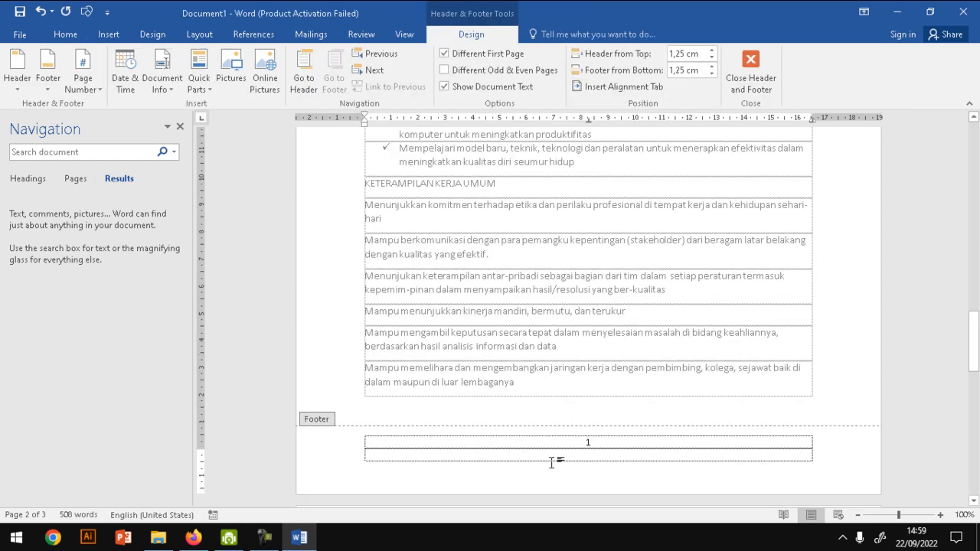
- Return to the cover page, leave header and footer editing, and close the Navigation pane
left_click_drag(976, 352, 976, 133)
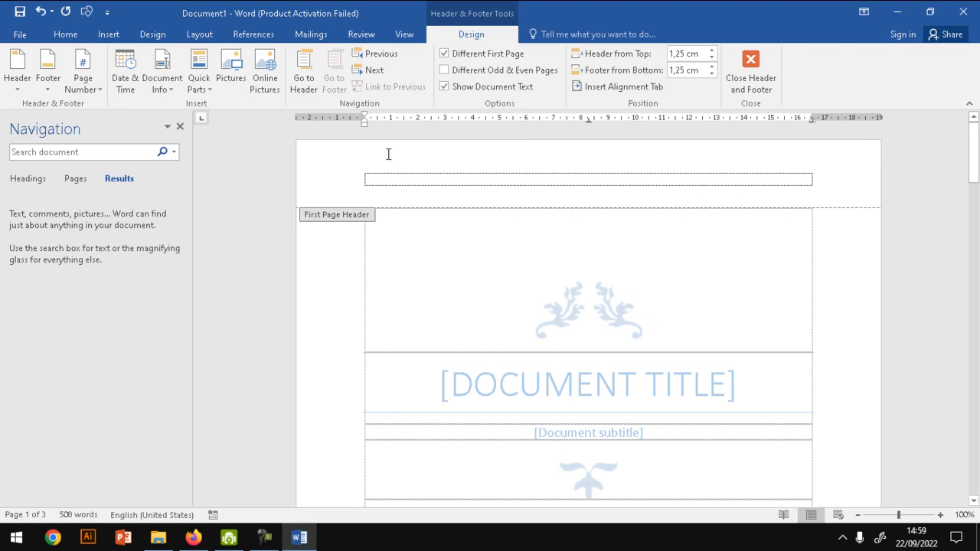
left_click(109, 36)
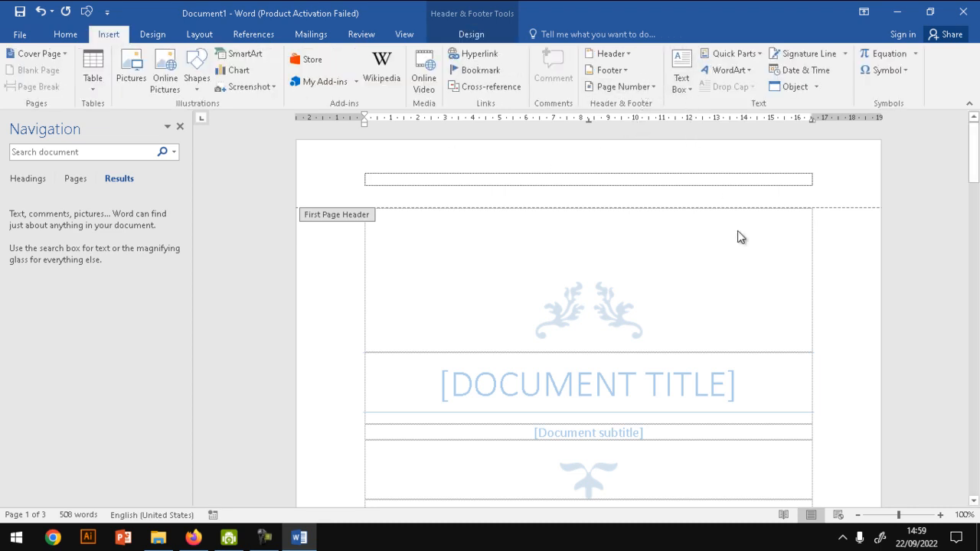
double_click(737, 283)
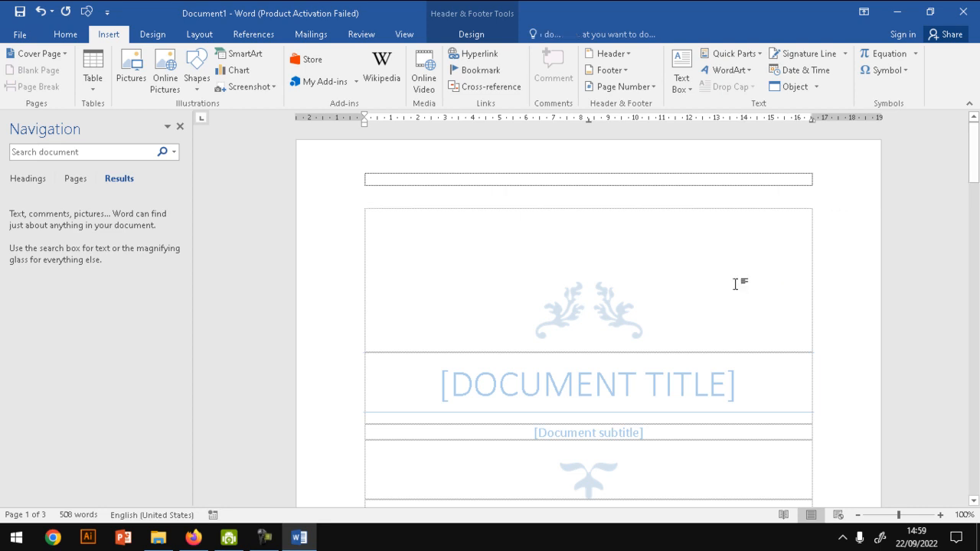
left_click(180, 126)
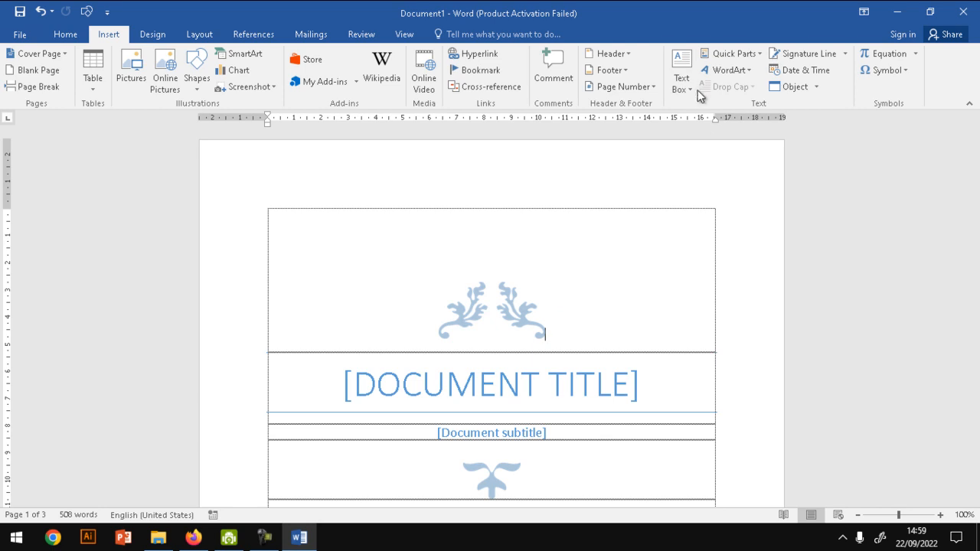
- View the built-in text box designs and the WordArt styles, and dismiss both galleries
left_click(691, 85)
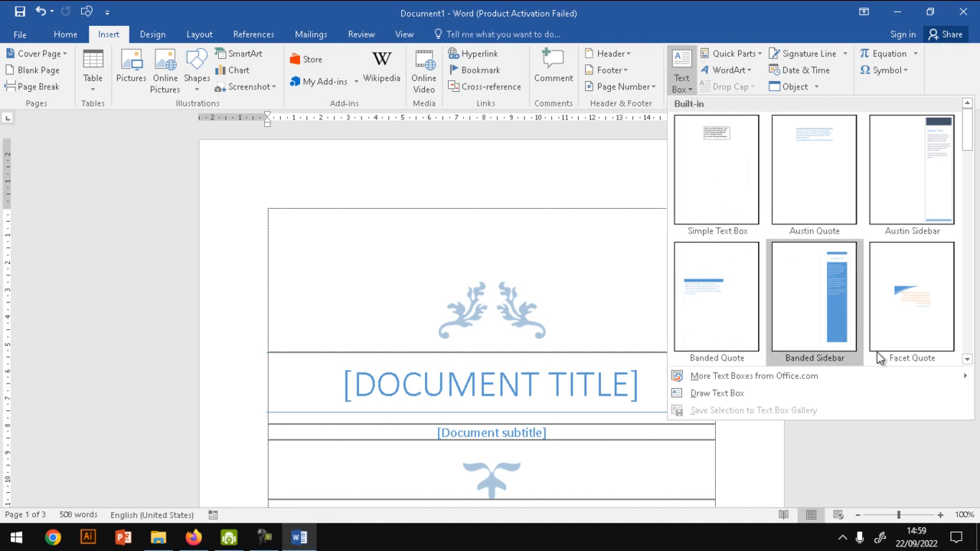
left_click(548, 207)
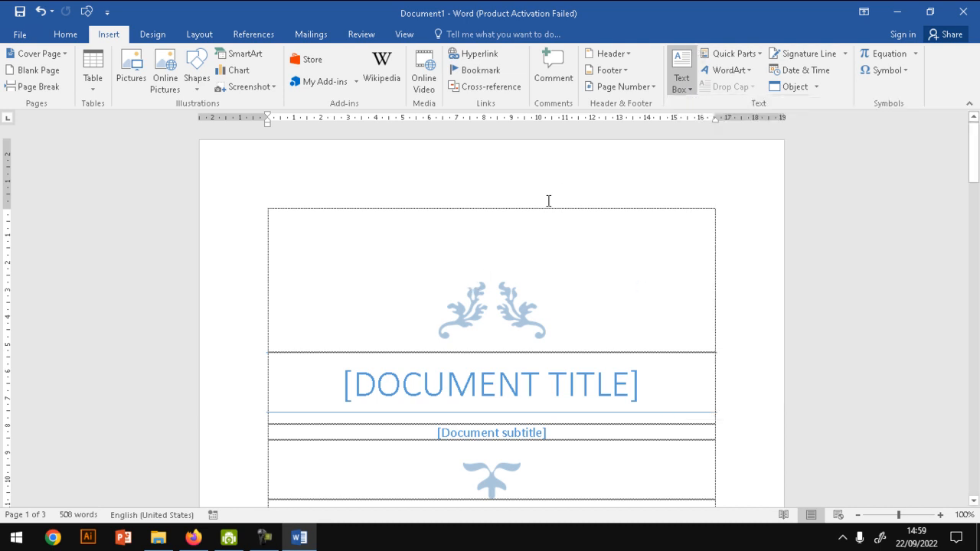
left_click(731, 70)
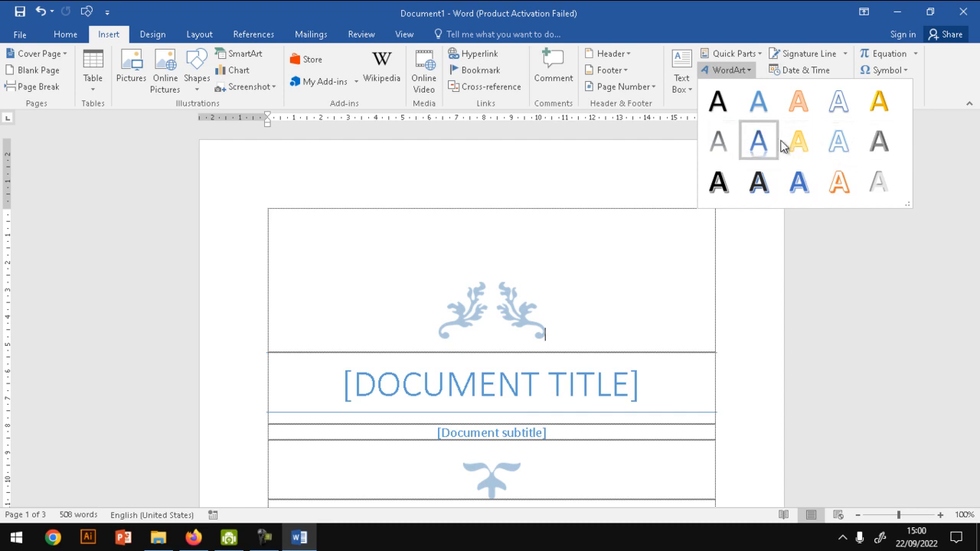
left_click(598, 236)
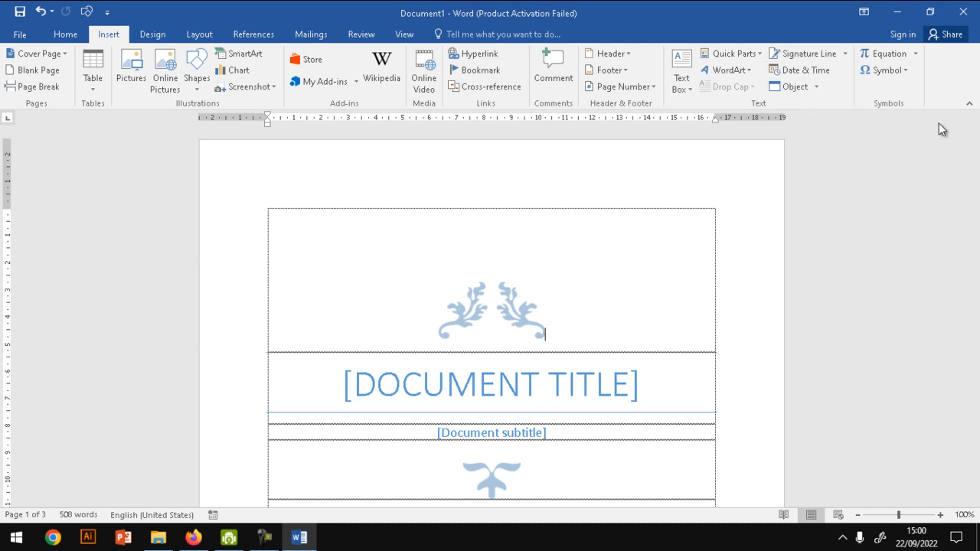
- Try inserting a new equation on the cover page, and undo it
left_click(901, 53)
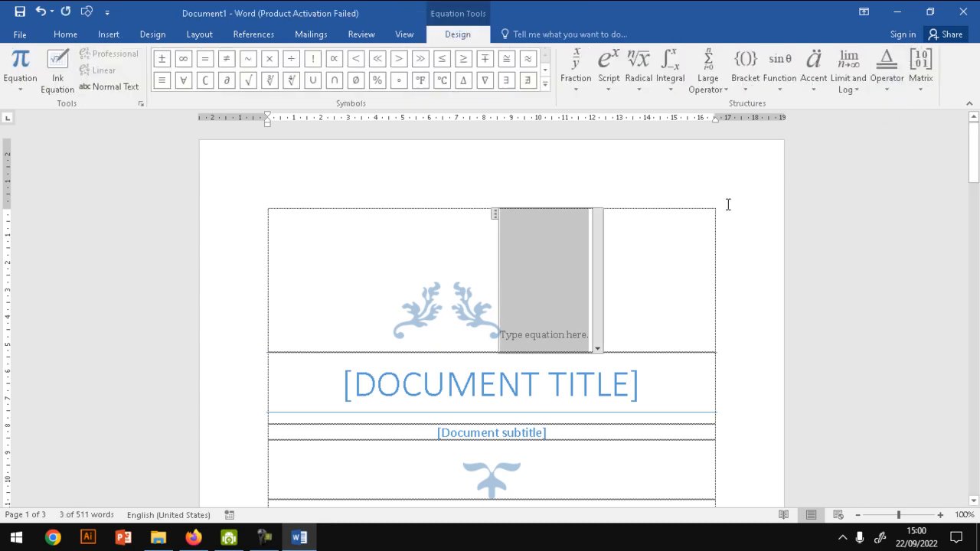
key("ctrl+z")
- Add empty paragraphs after the document's last line of text until a new page starts
left_click_drag(973, 172, 978, 467)
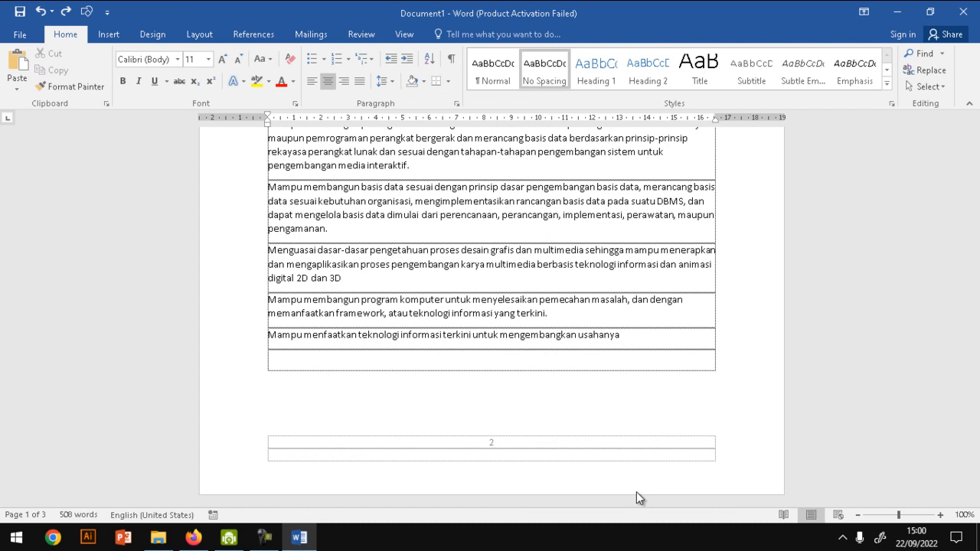
left_click(645, 335)
key("Return")
key("Return")
key("Return")
key("Return")
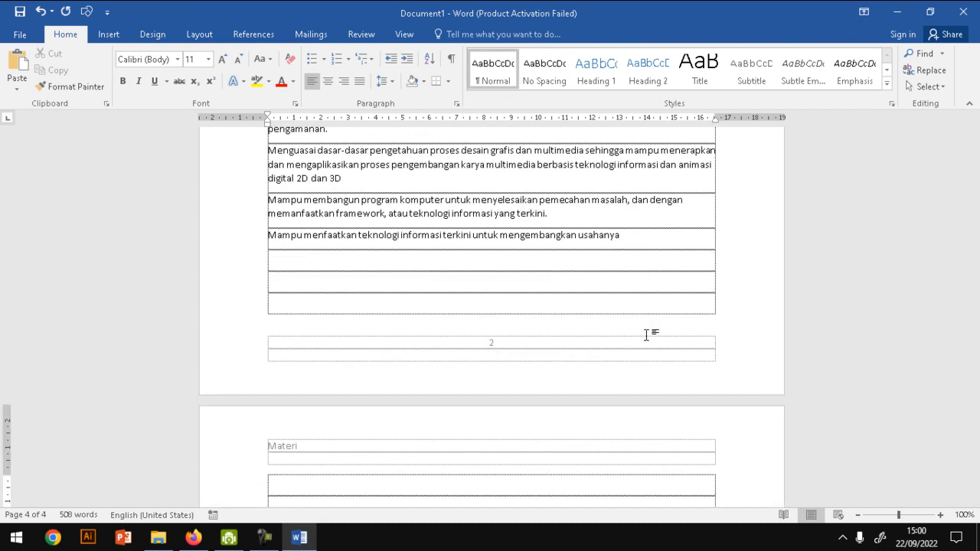
scroll(645, 334, "down", 3)
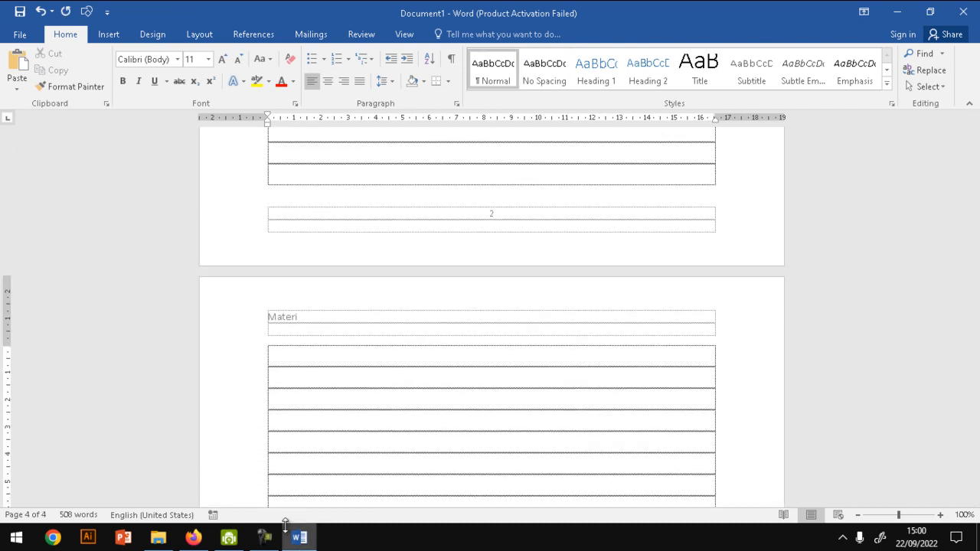
- Browse the built-in equations, try an empty new equation on the last page, and undo it
left_click(108, 34)
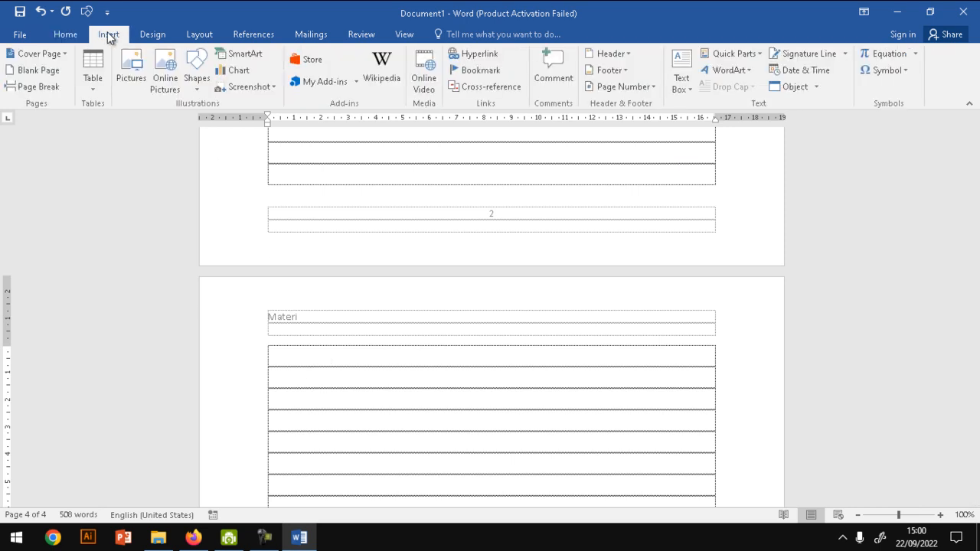
left_click(912, 53)
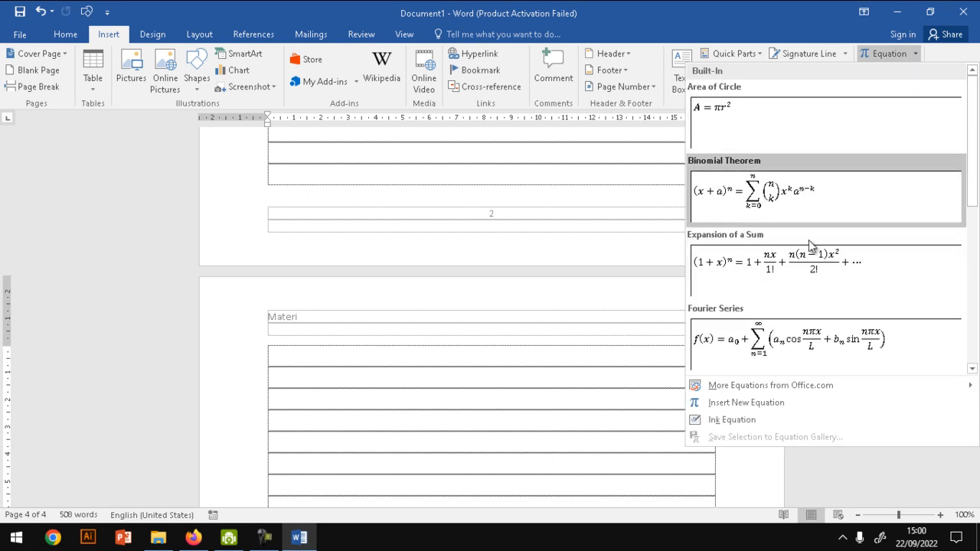
left_click_drag(973, 181, 973, 275)
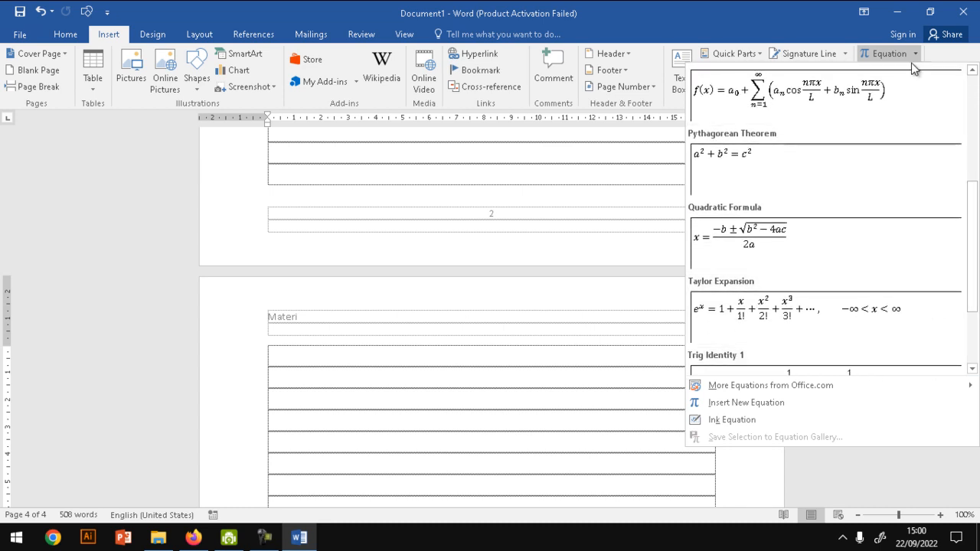
left_click(901, 52)
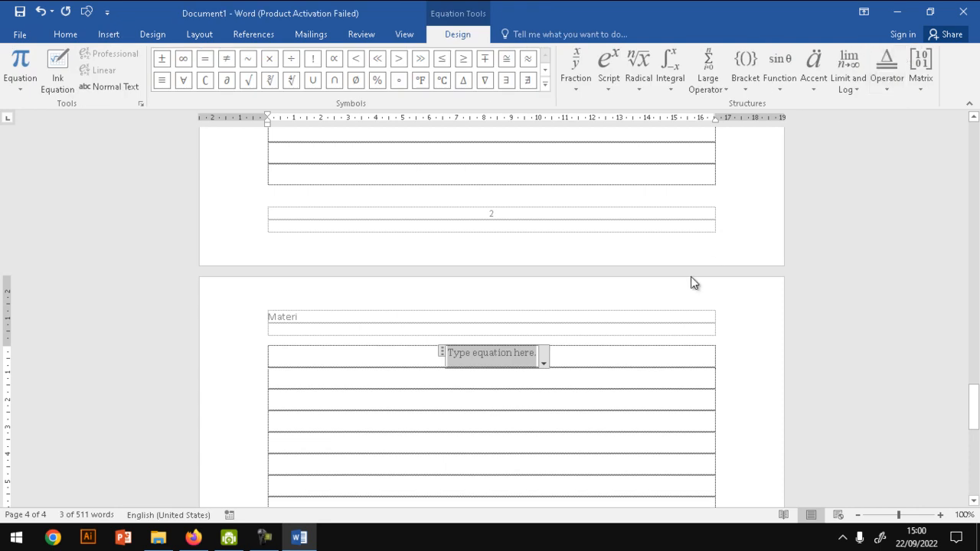
key("ctrl+z")
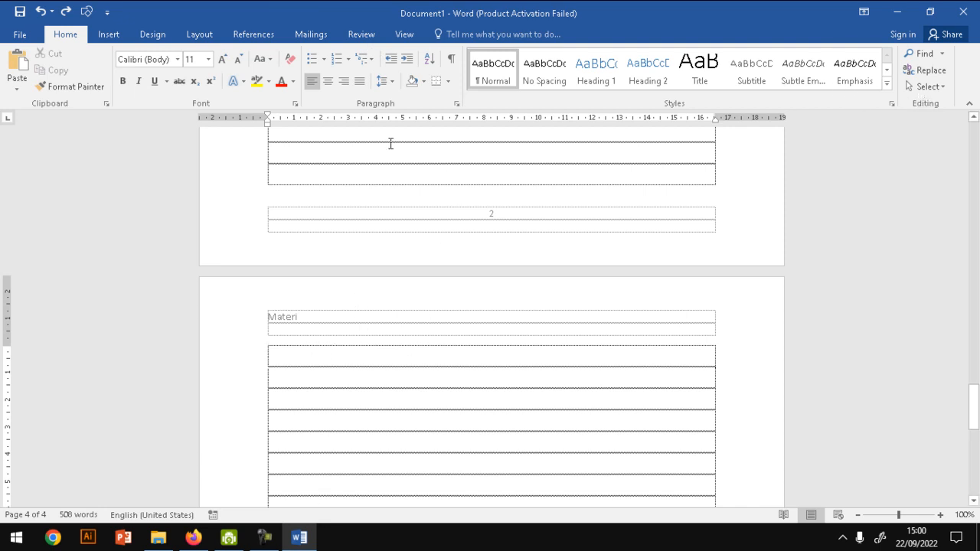
- View the list of symbols available for insertion, and dismiss it
left_click(108, 35)
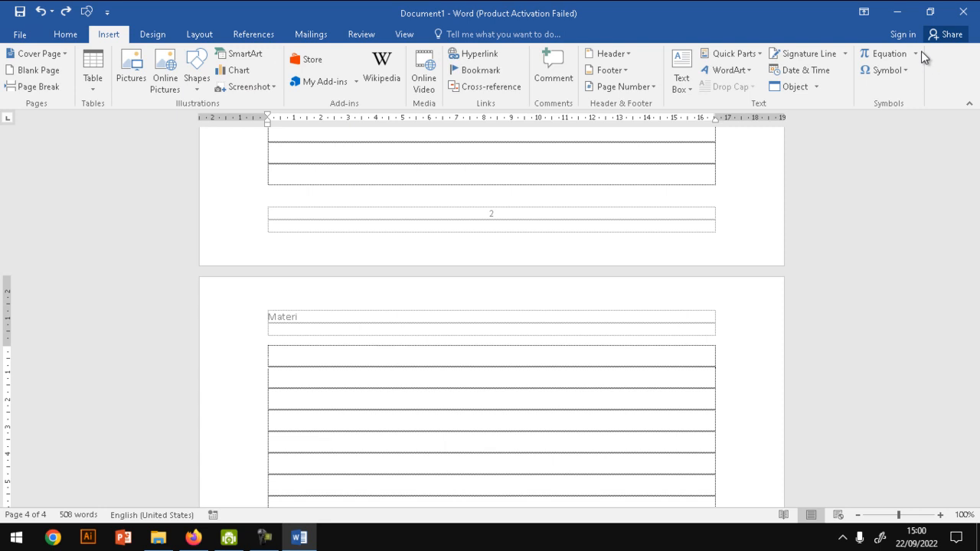
left_click(902, 67)
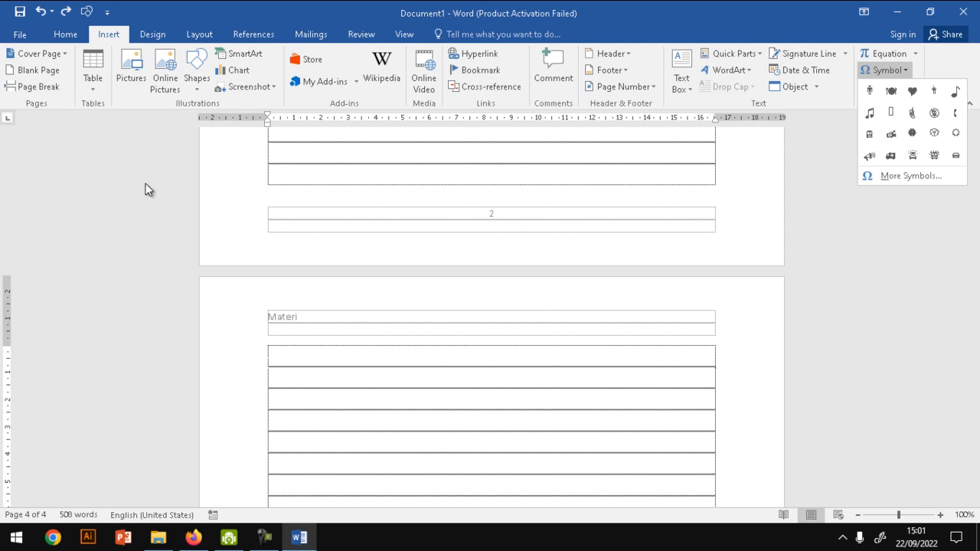
left_click(293, 365)
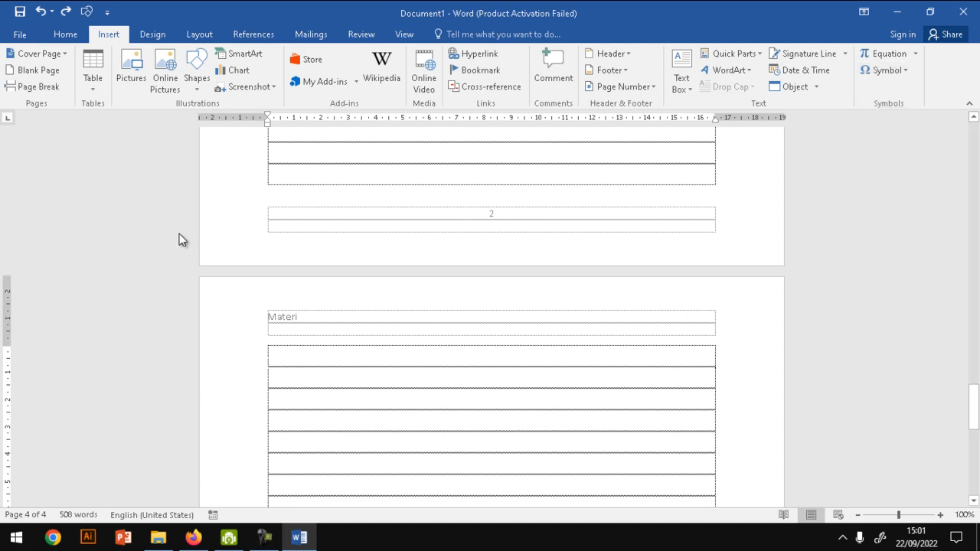
- View the full gallery of built-in document formatting style sets in the Design features, and close it
left_click(156, 35)
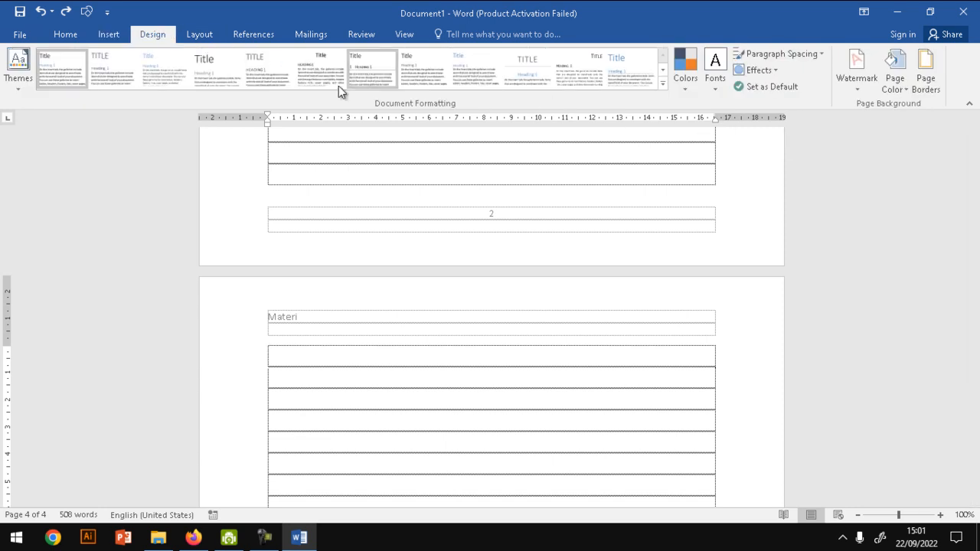
left_click(662, 85)
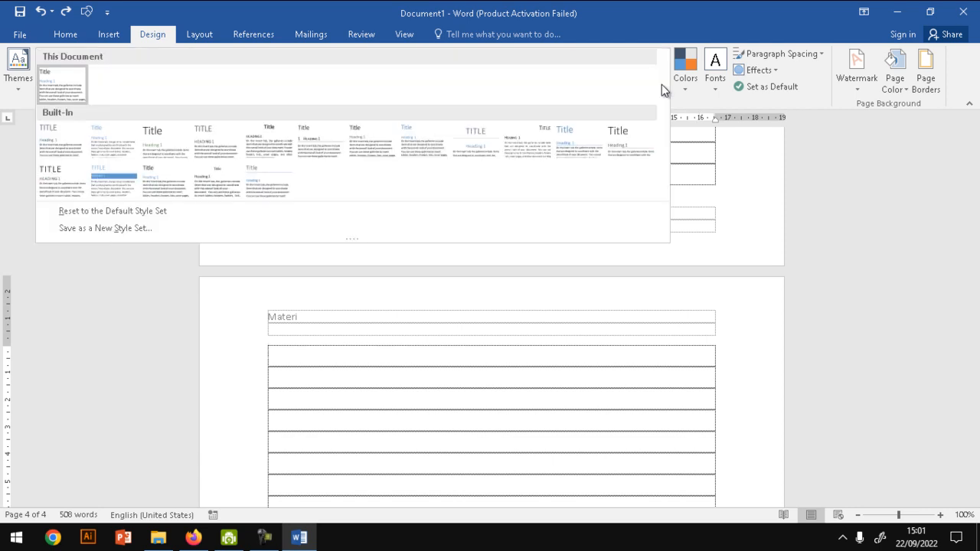
left_click(668, 52)
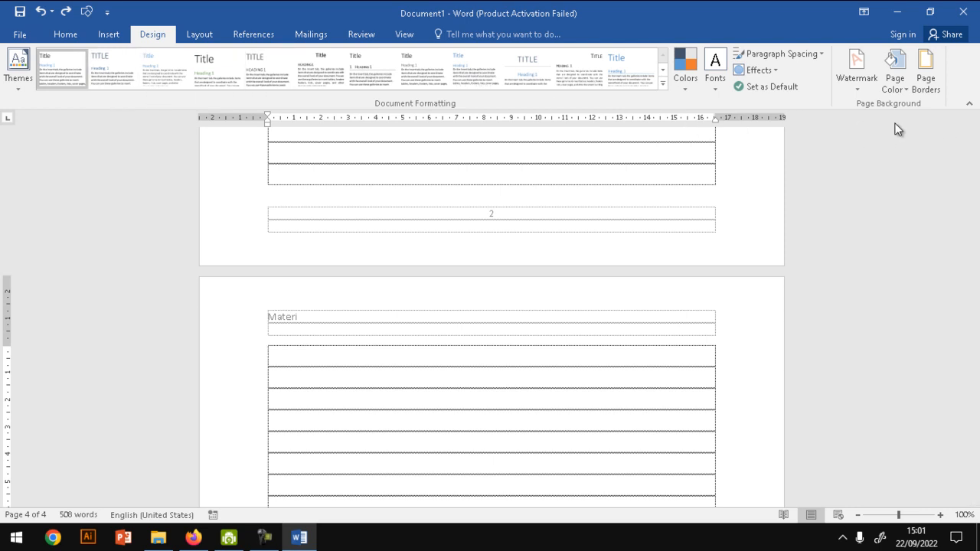
- Return to the document's first page, view the page border settings, and close them
left_click(974, 119)
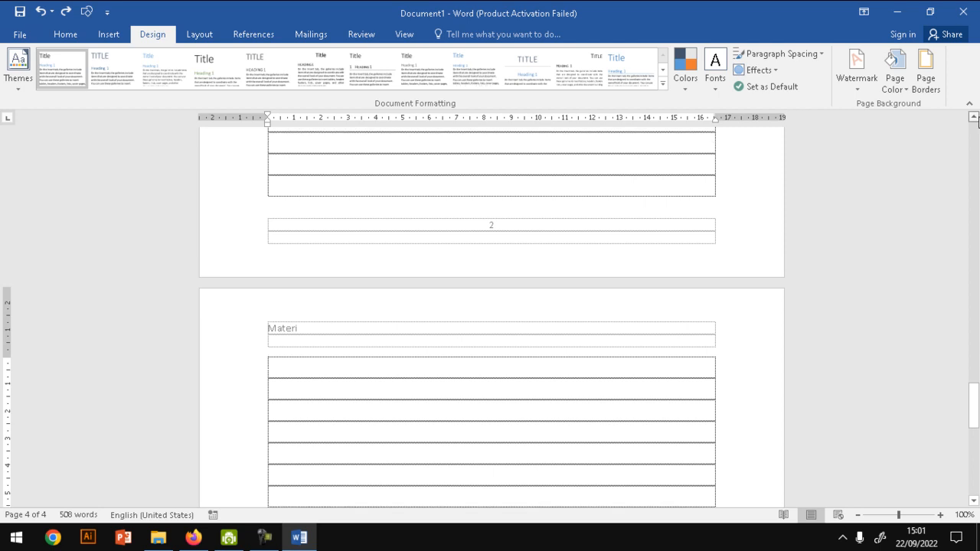
left_click(975, 375)
left_click_drag(973, 375, 973, 130)
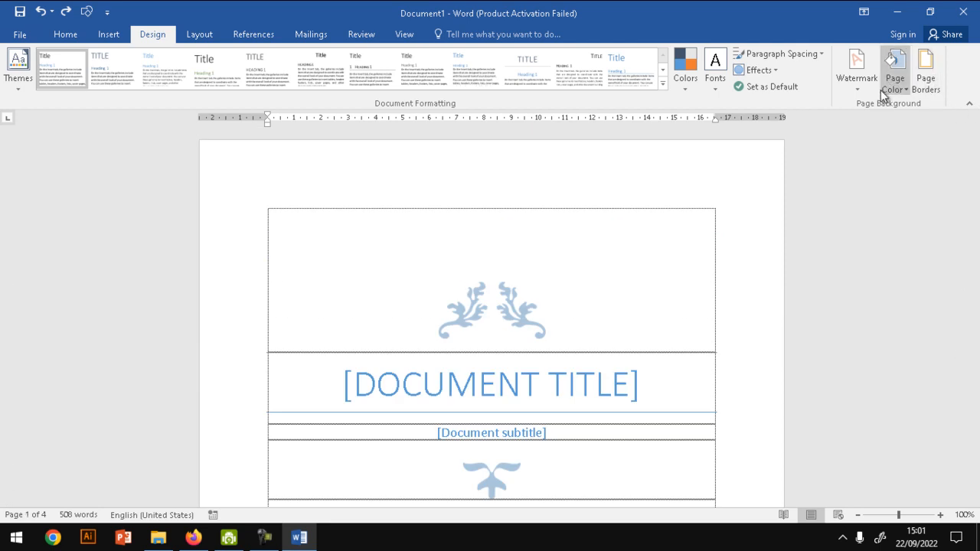
left_click(925, 92)
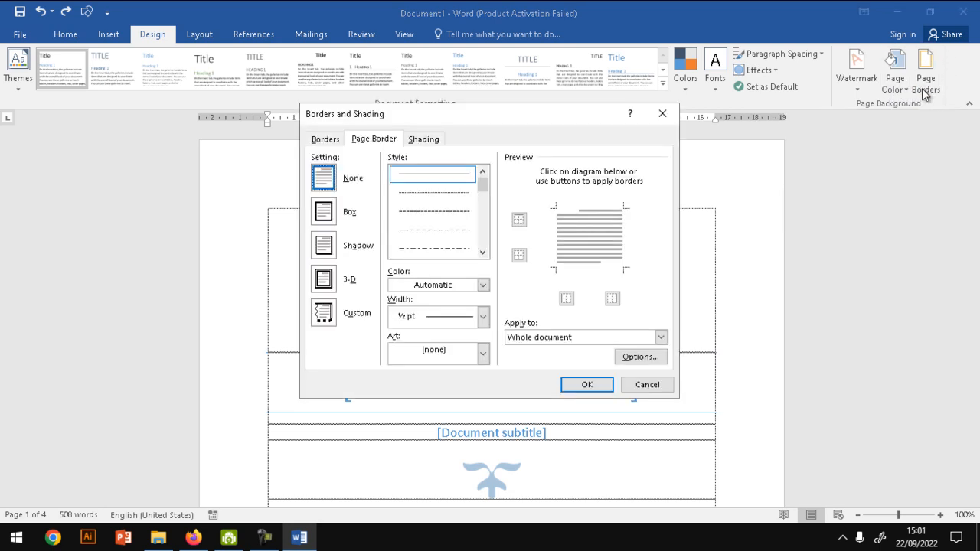
left_click(663, 115)
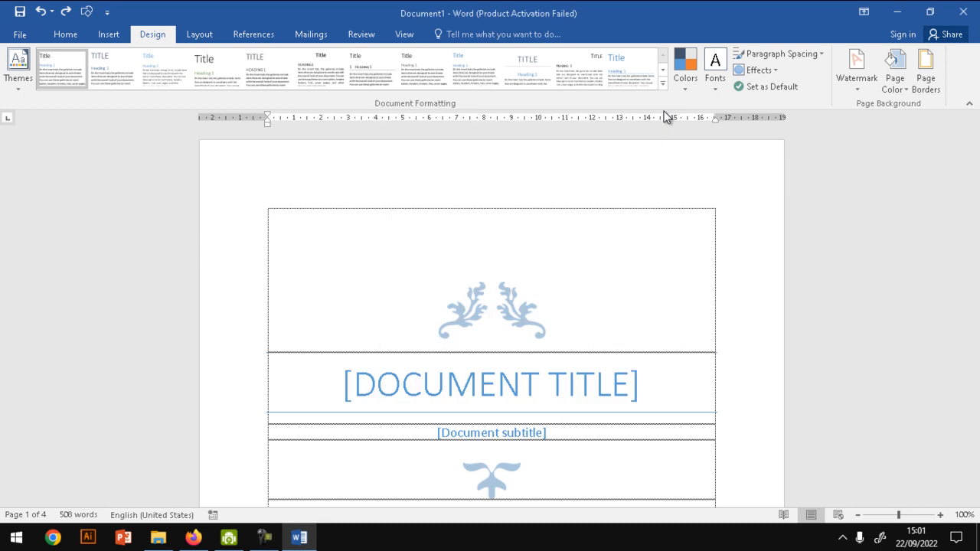
- Choose the black-and-white framed-square art as a box page border for the whole document
left_click(936, 91)
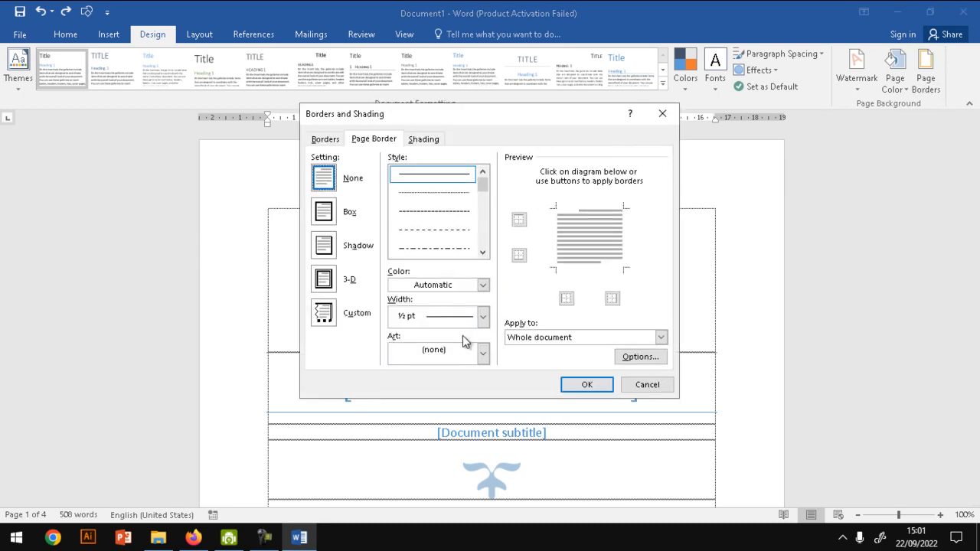
left_click(482, 353)
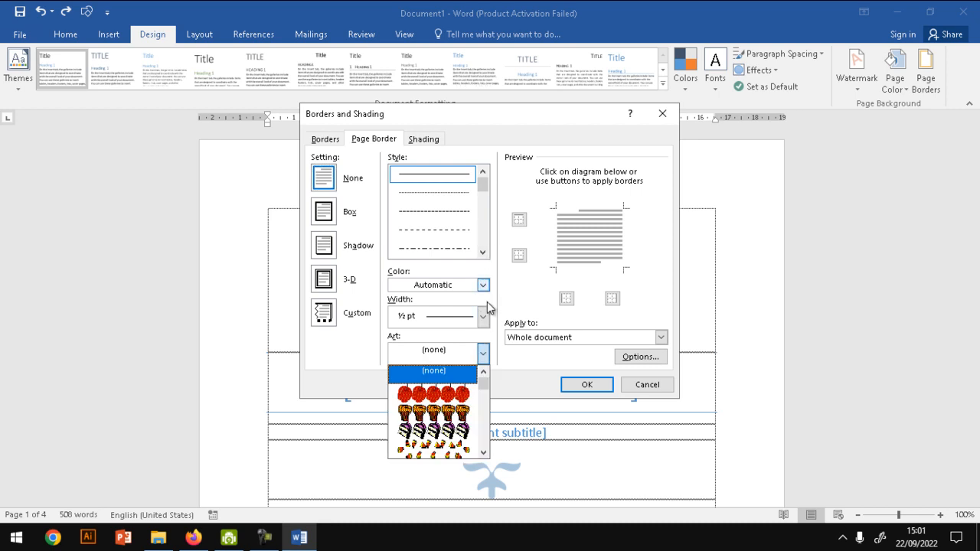
left_click(487, 408)
scroll(487, 408, "down", 8)
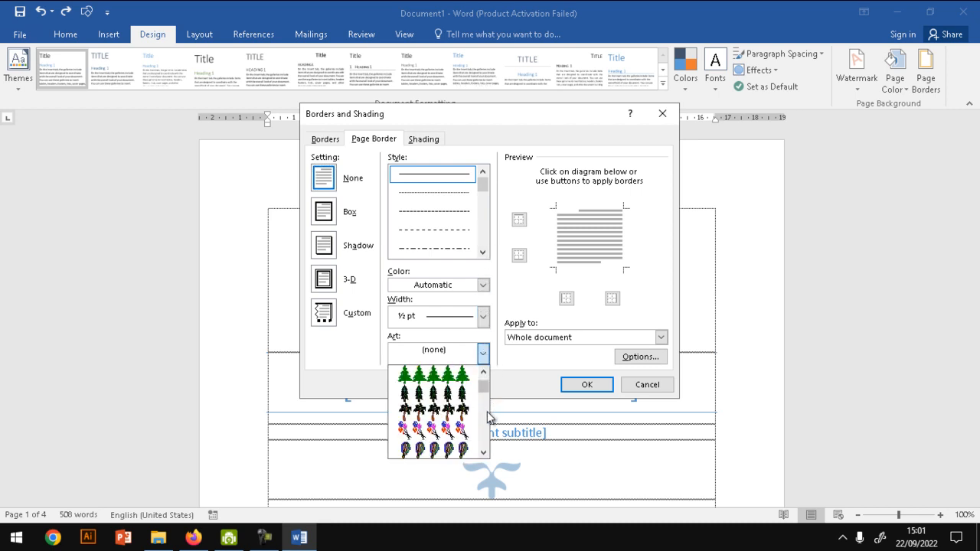
scroll(487, 417, "down", 6)
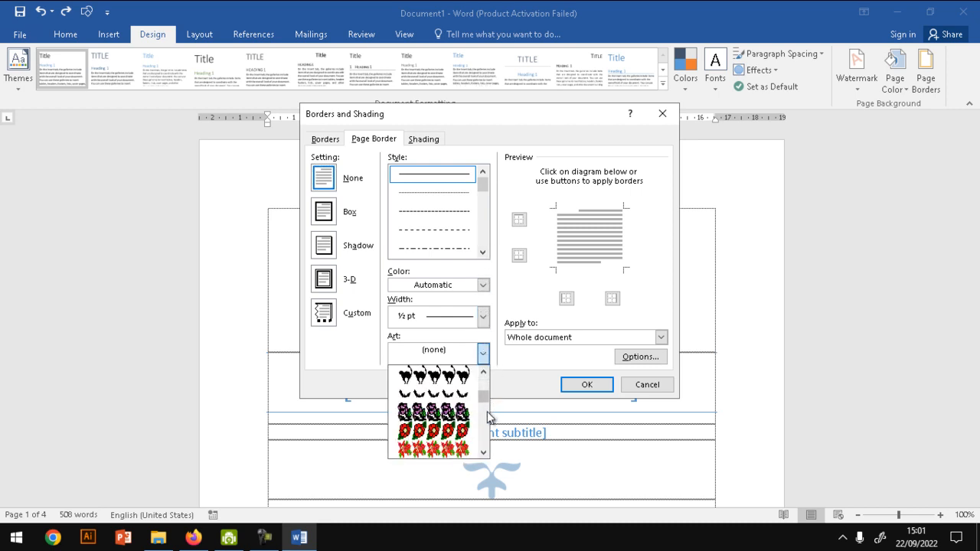
scroll(485, 417, "down", 4)
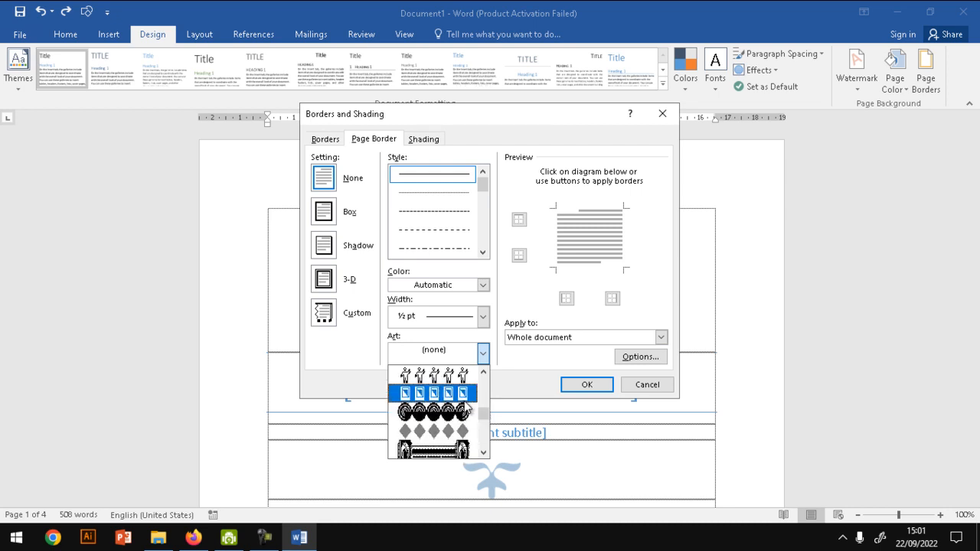
left_click(466, 398)
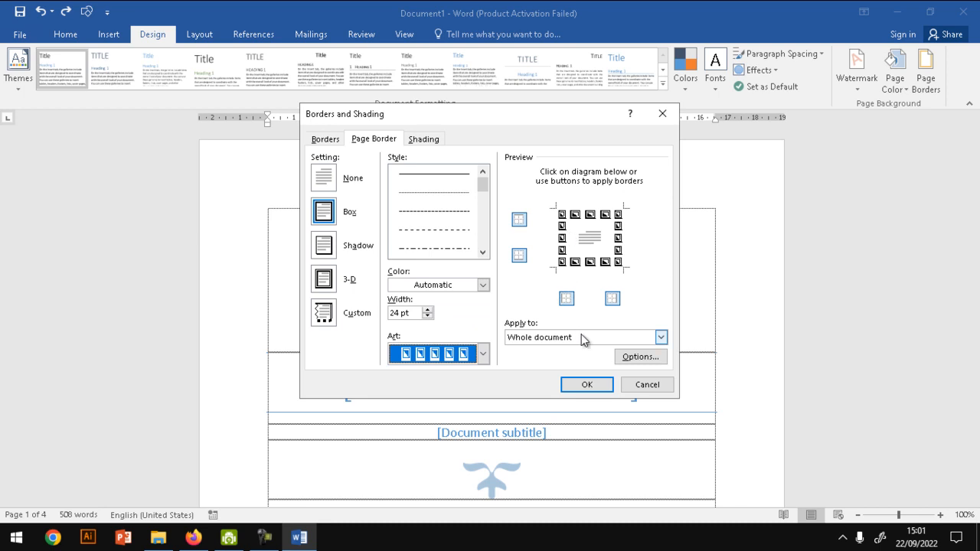
- Set the page border's margins to be measured from Text, and apply the border to the document
left_click(640, 358)
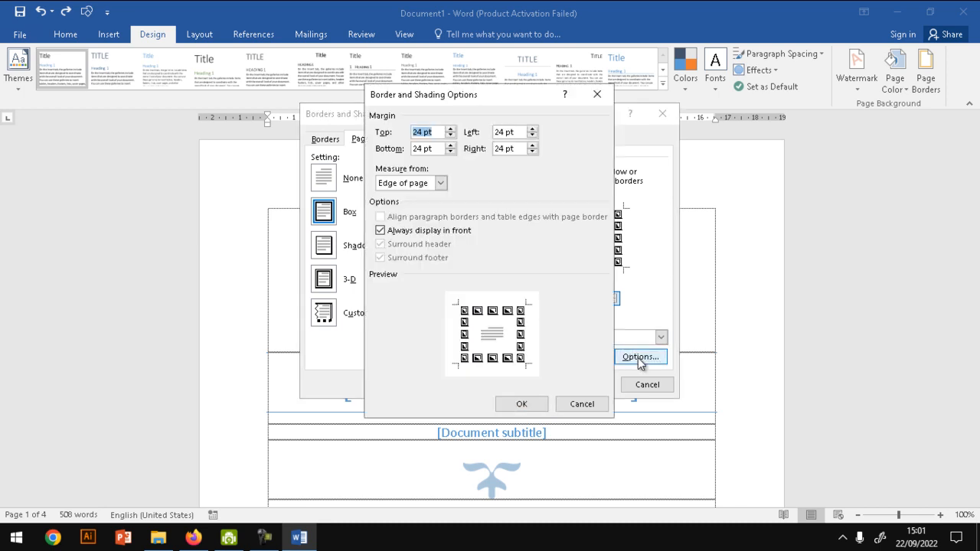
left_click(439, 183)
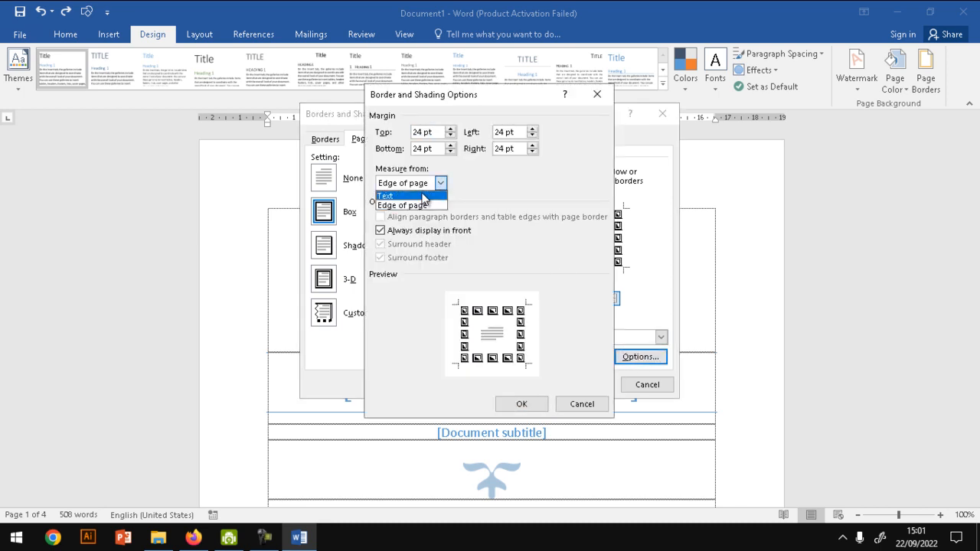
left_click(425, 195)
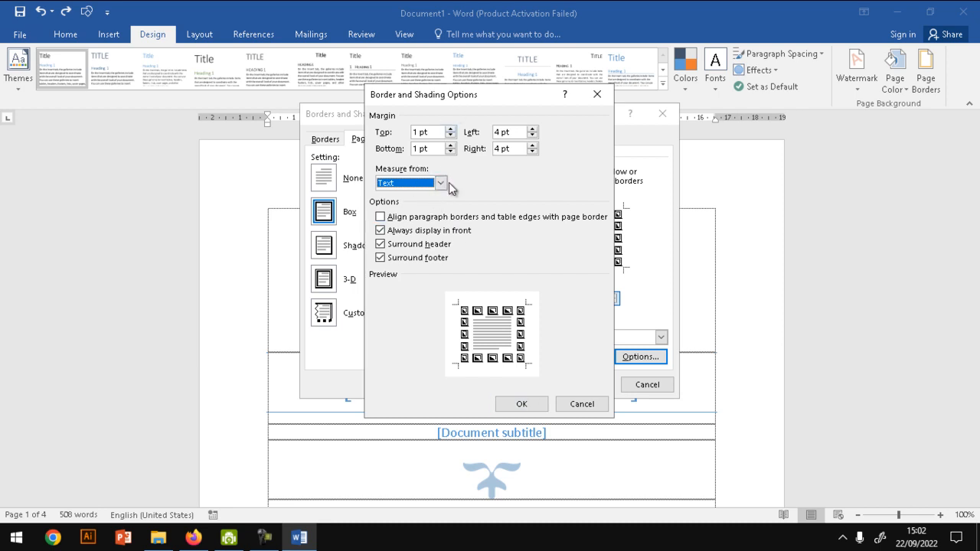
left_click(525, 405)
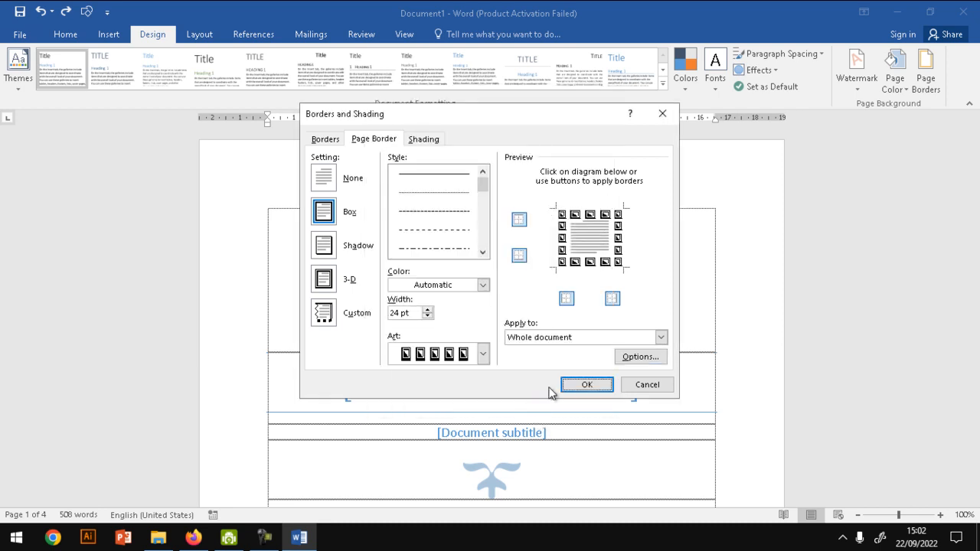
left_click(586, 384)
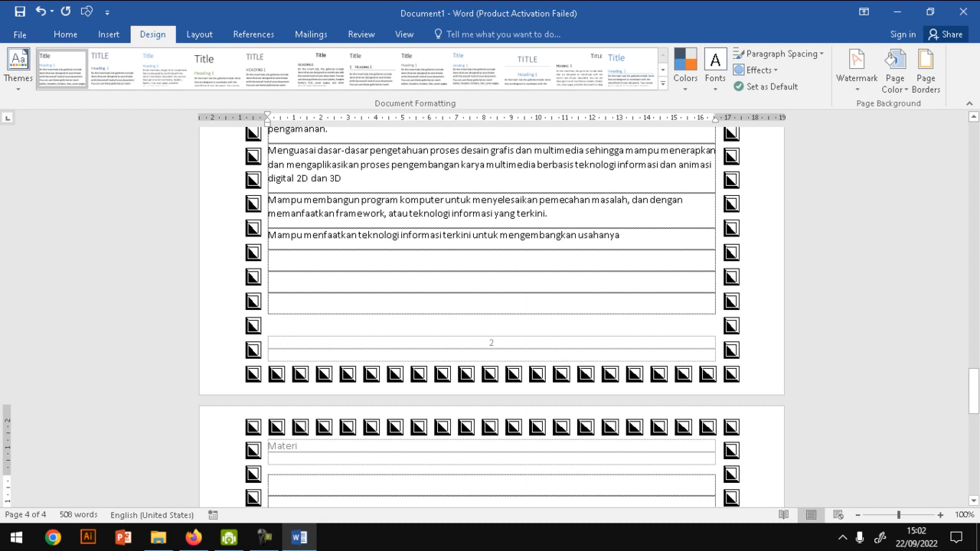
- Set the page border's margins to be measured from Edge of page, and apply the change
left_click_drag(973, 387, 974, 137)
left_click(924, 87)
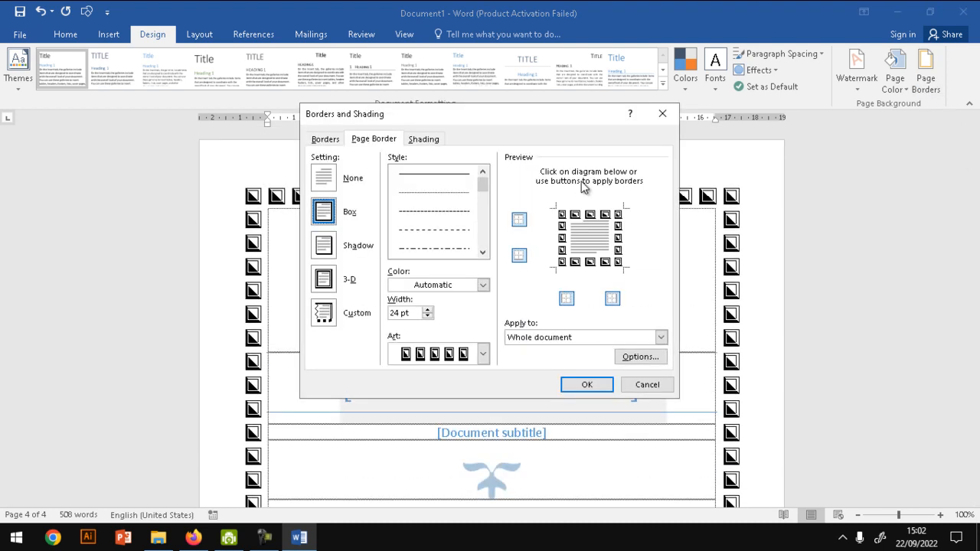
left_click(640, 356)
left_click(390, 184)
left_click(401, 206)
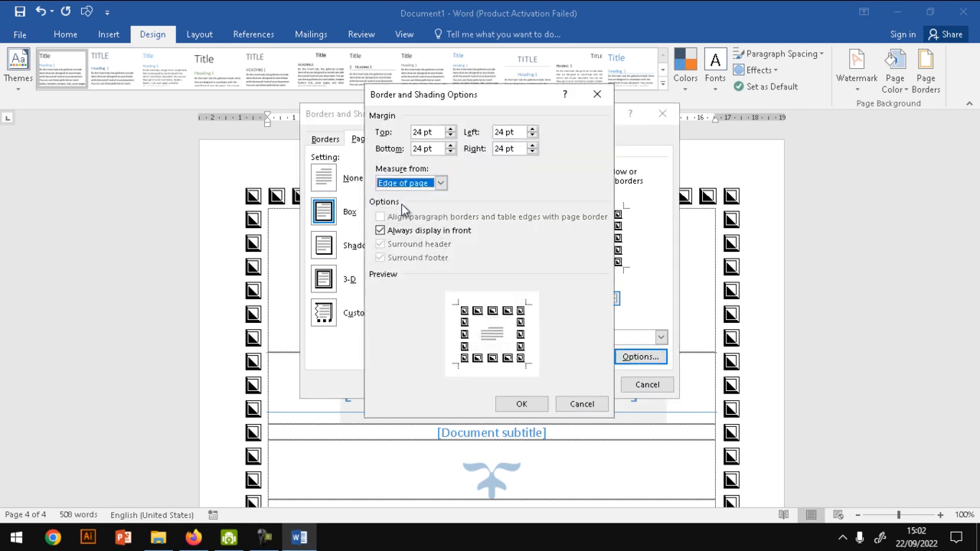
left_click(536, 404)
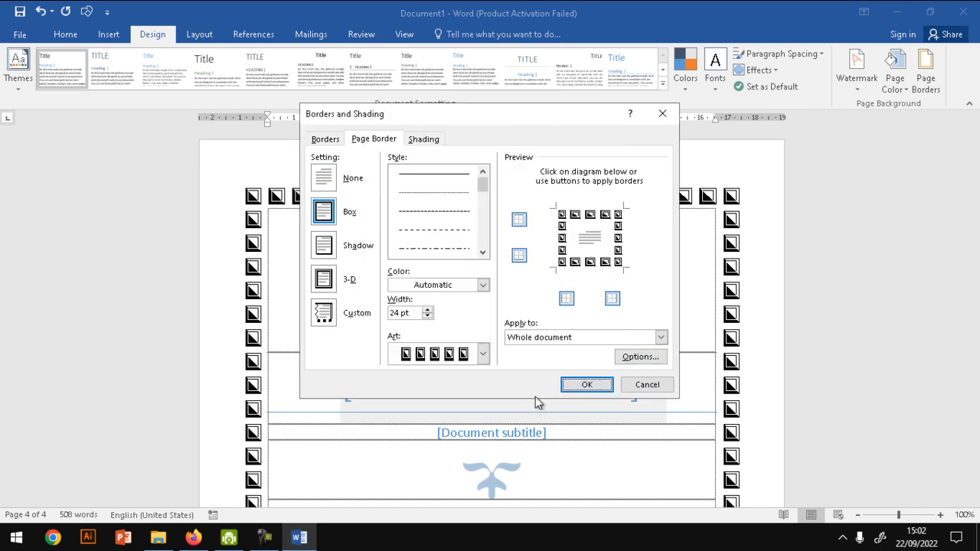
left_click(583, 383)
- Increase the art page border's width to 28 pt and apply it to the whole document
scroll(618, 353, "down", 15)
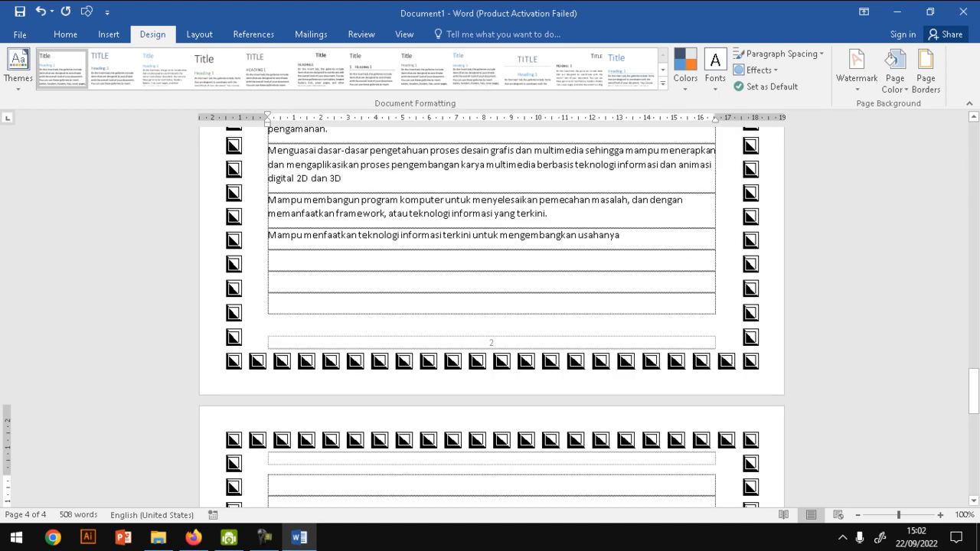
left_click_drag(974, 391, 974, 149)
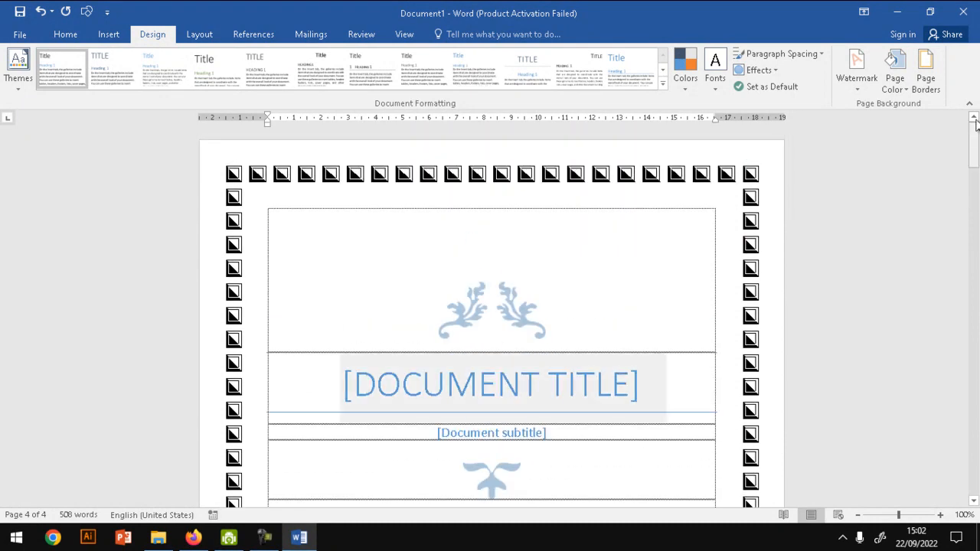
left_click(928, 90)
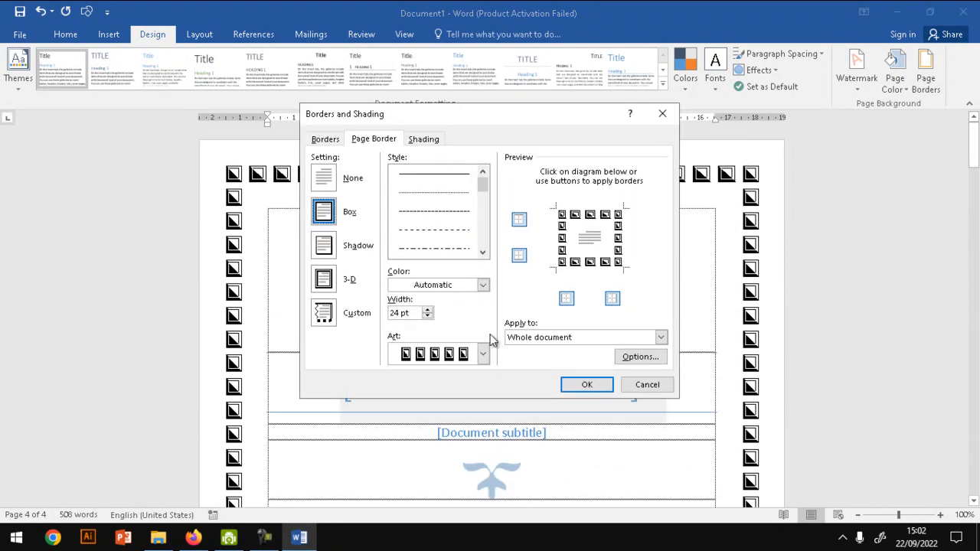
left_click(427, 310)
left_click(428, 309)
left_click(428, 309)
left_click(428, 309)
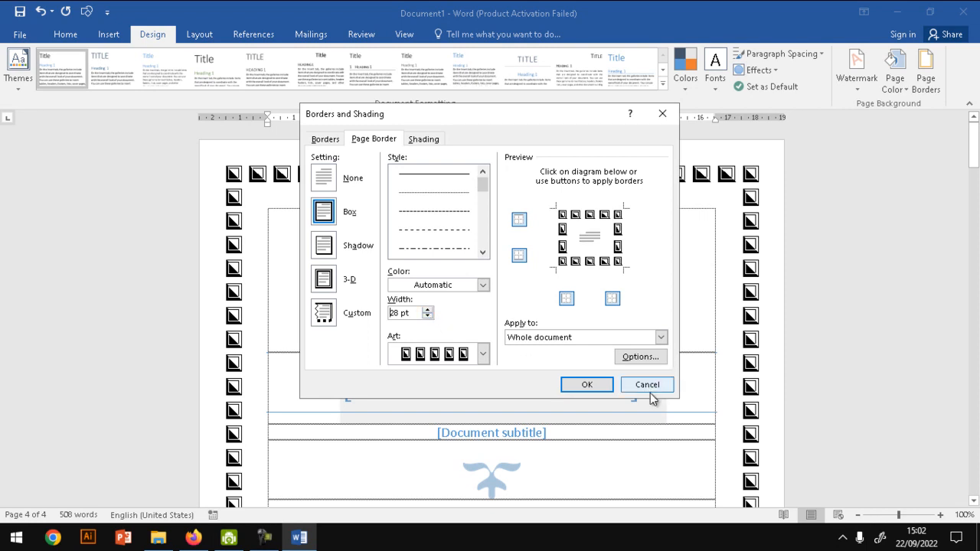
left_click(588, 386)
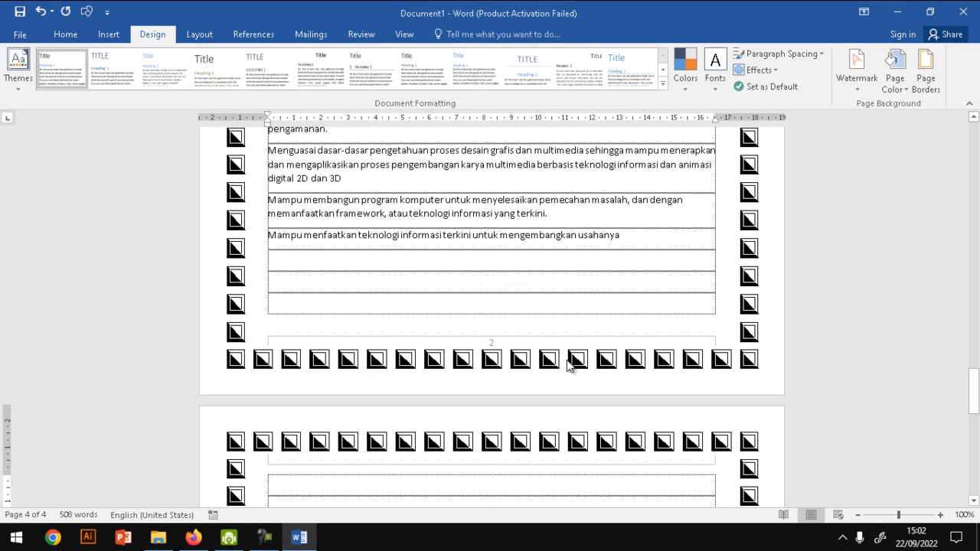
- Apply the art page border to This section, repeat the setting, and check the first page
left_click(926, 74)
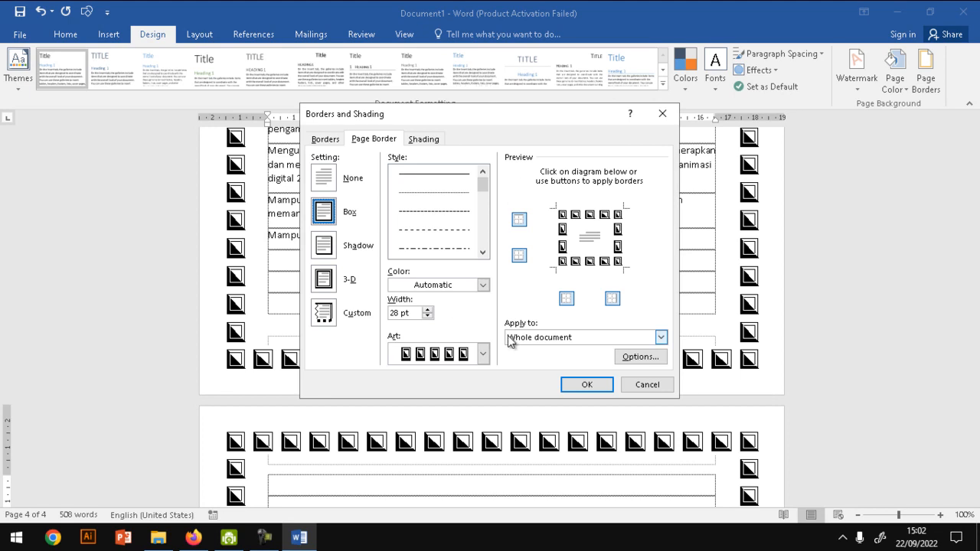
left_click(567, 342)
left_click(567, 357)
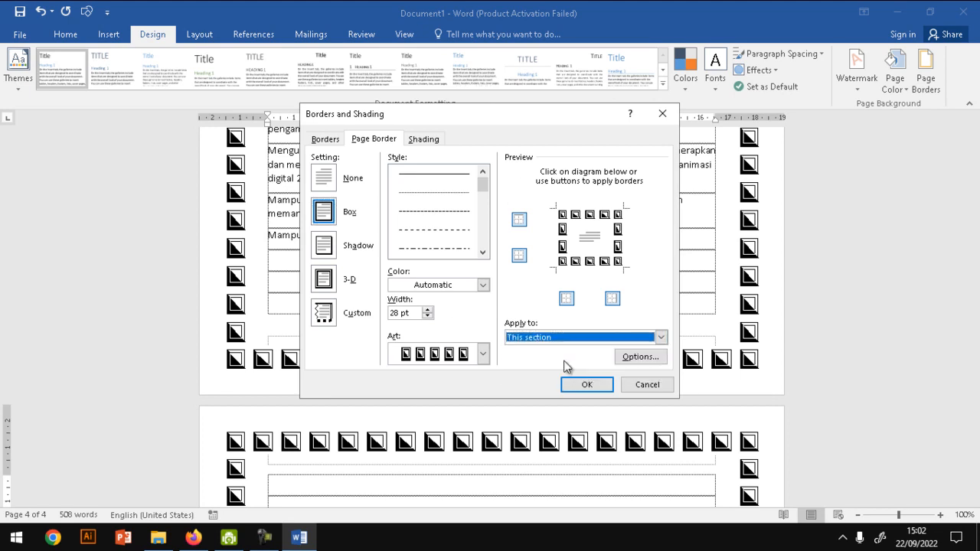
left_click(586, 388)
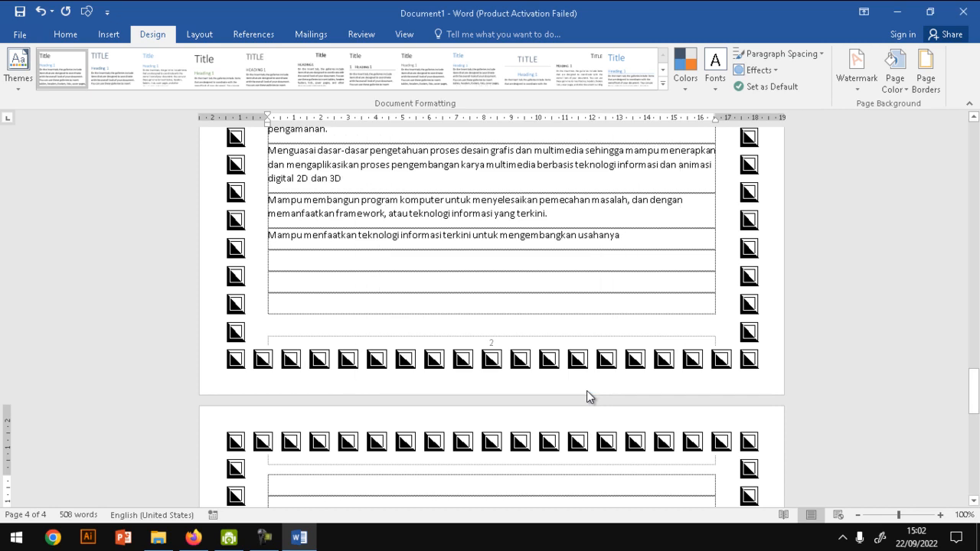
left_click(925, 73)
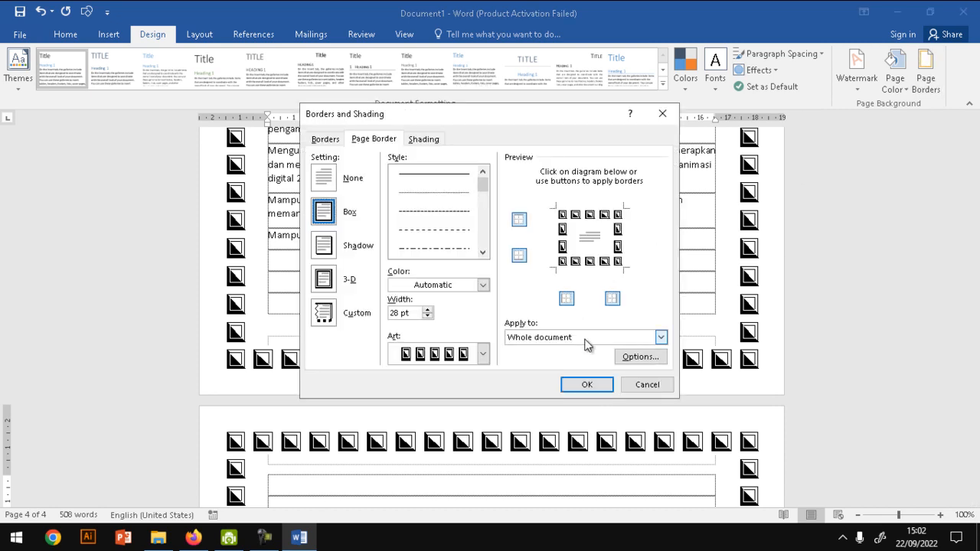
left_click(578, 340)
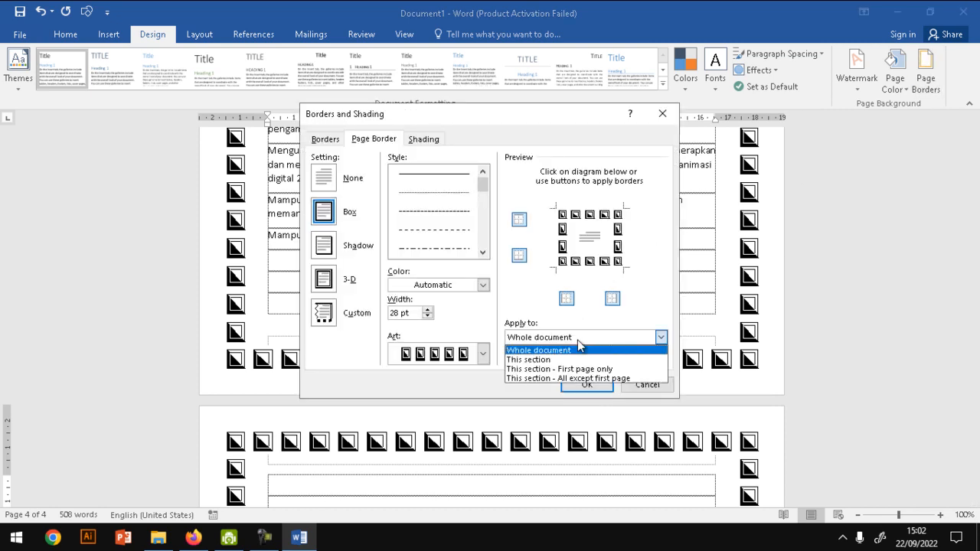
left_click(566, 355)
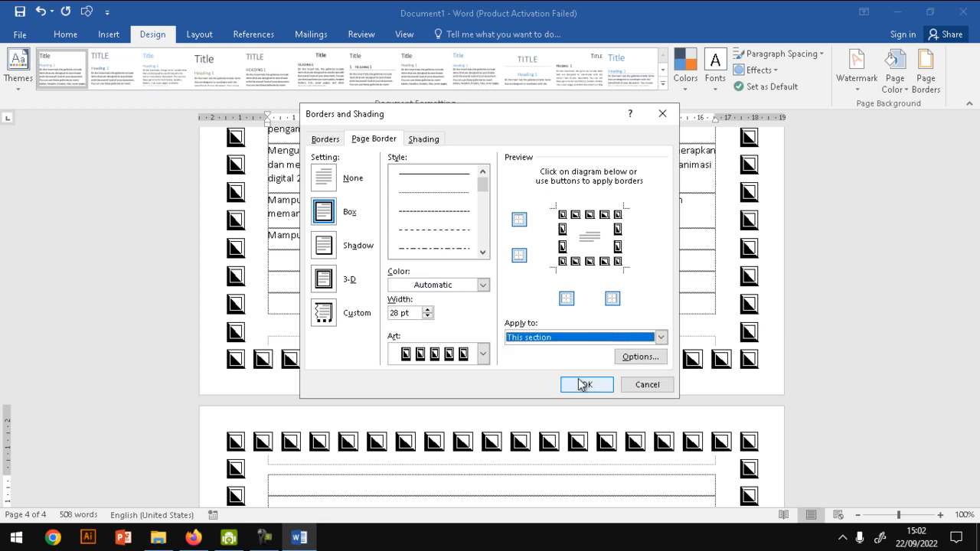
left_click(581, 384)
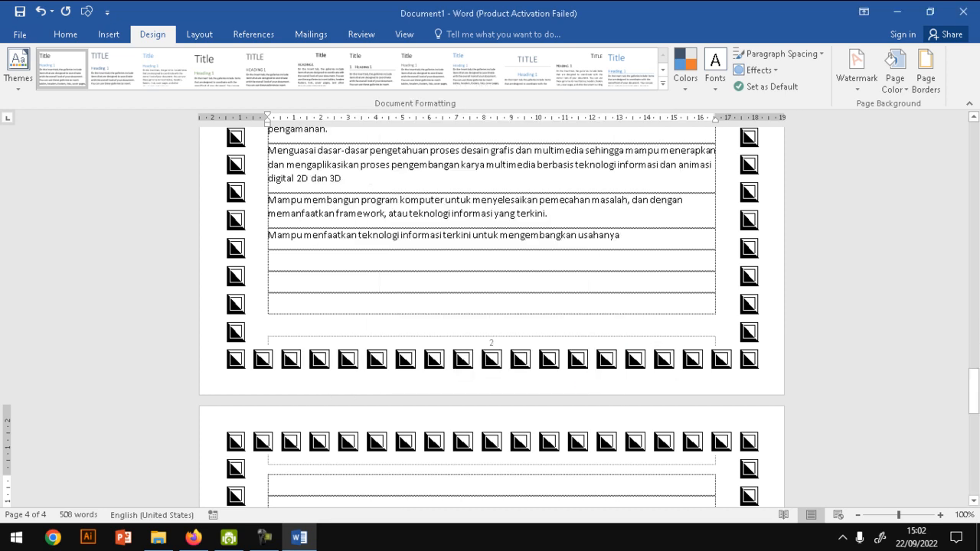
left_click_drag(977, 390, 973, 130)
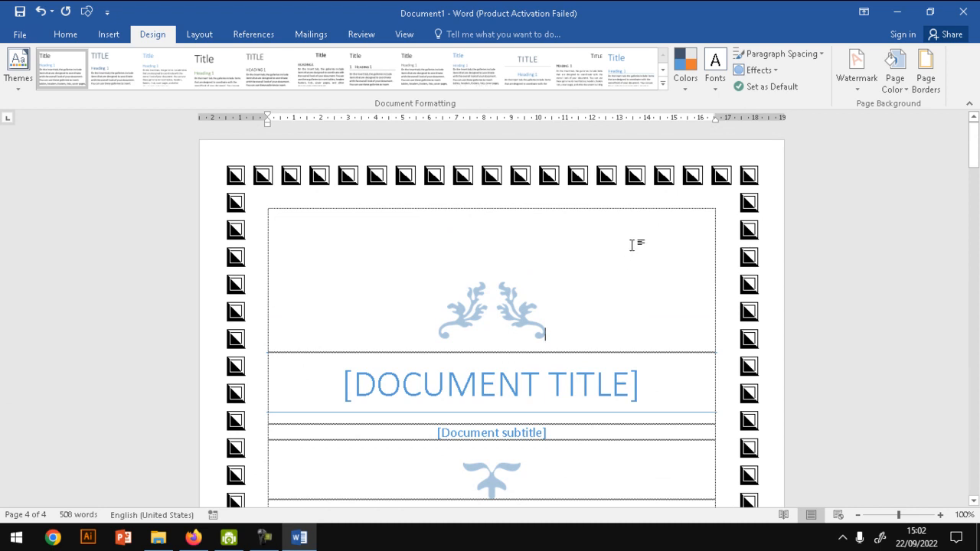
- Limit the art page border to This section - First page only, and check the pages
left_click(924, 81)
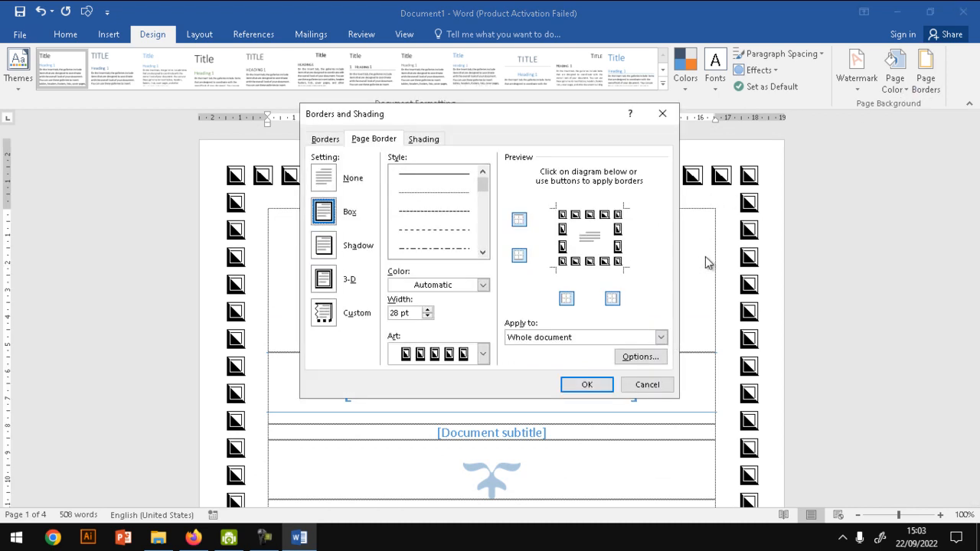
left_click(606, 344)
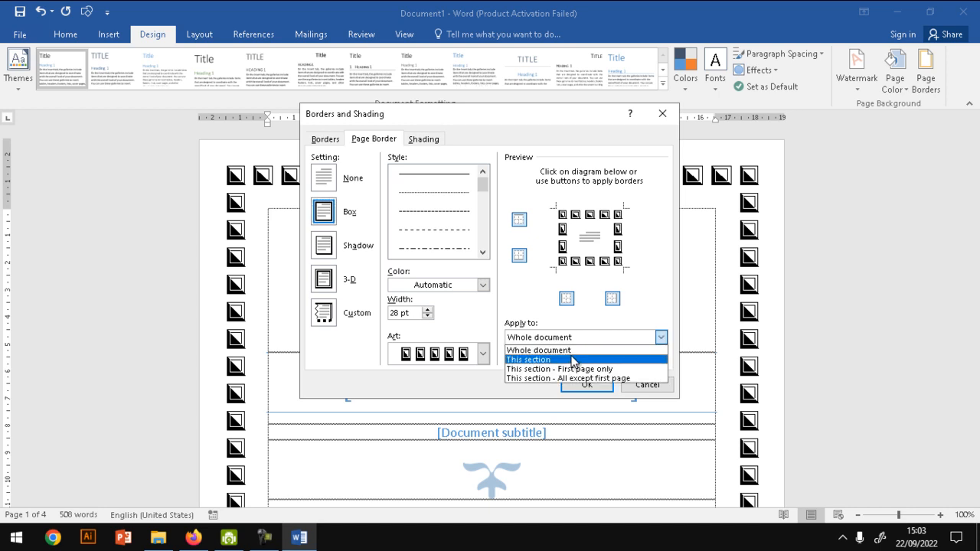
left_click(583, 368)
left_click(589, 385)
mouse_move(972, 147)
left_mouse_down()
mouse_move(976, 227)
mouse_move(974, 147)
left_mouse_up()
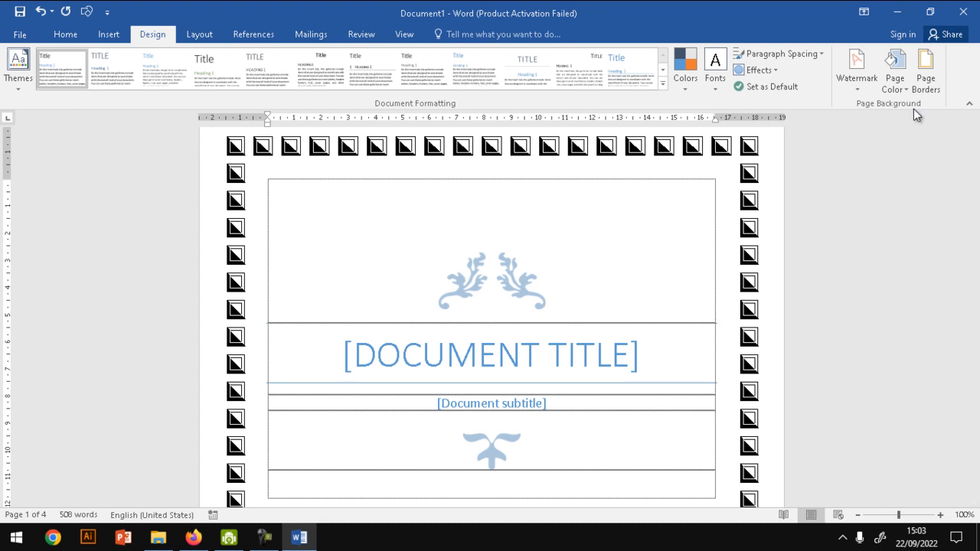
- View the page border's margin and display options without changing them, and return to the first page
left_click(925, 77)
left_click(640, 357)
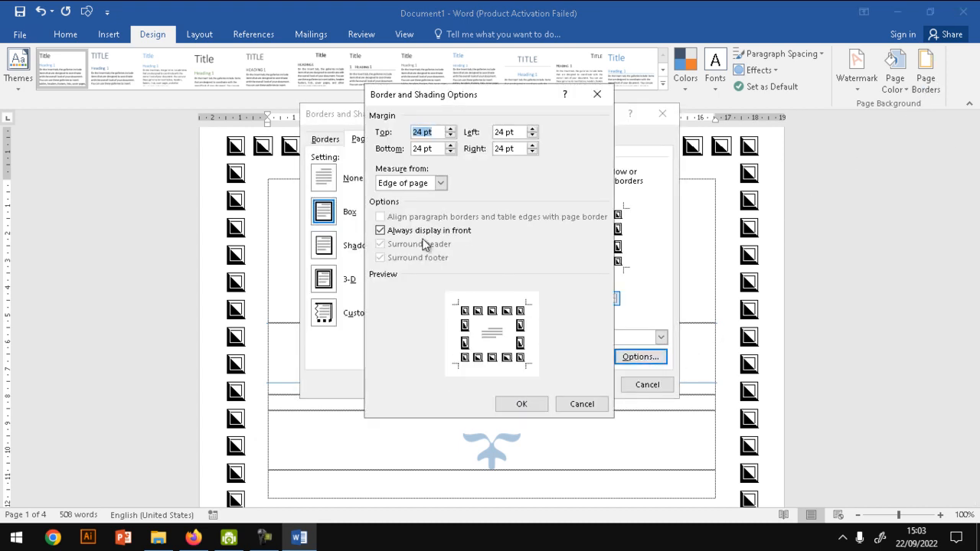
left_click(584, 406)
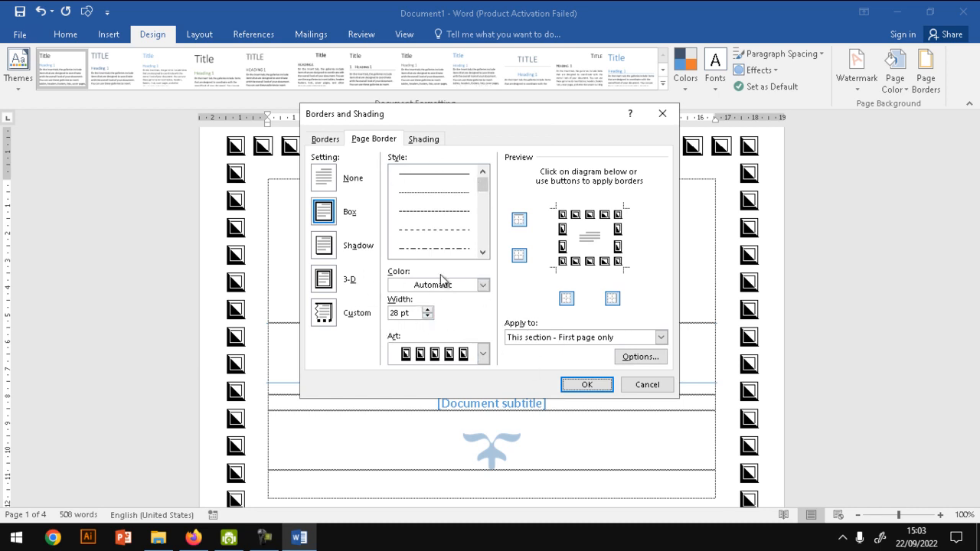
left_click(596, 386)
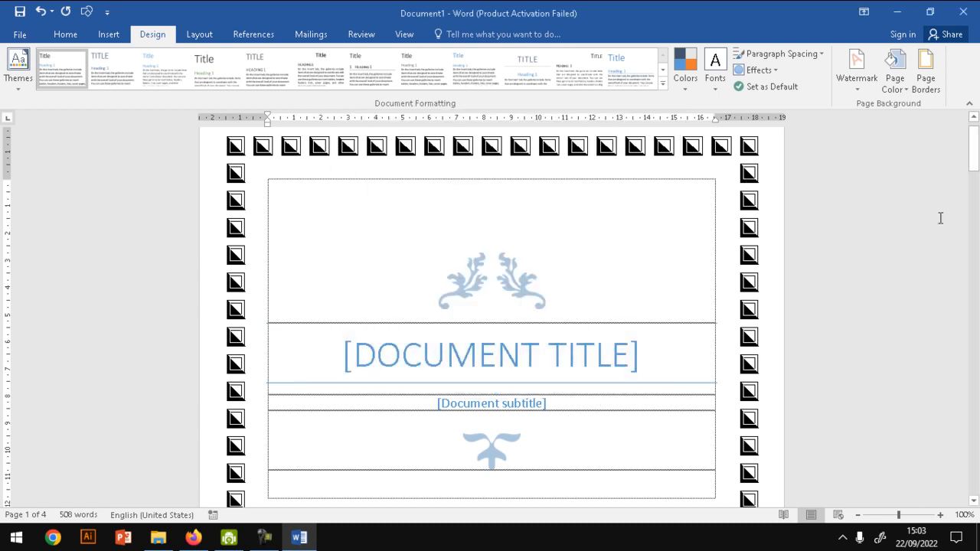
left_click_drag(976, 147, 975, 127)
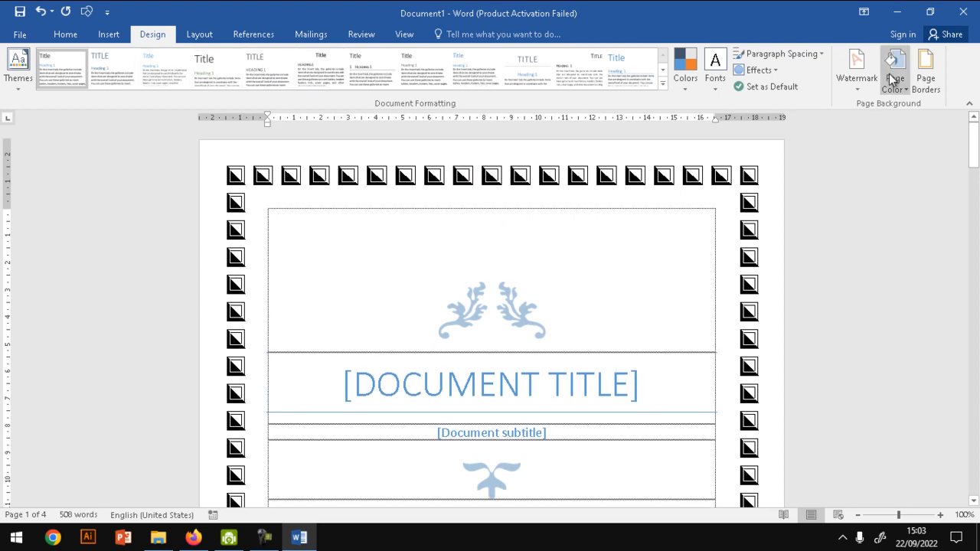
- Show the page layout features for the document
left_click(193, 38)
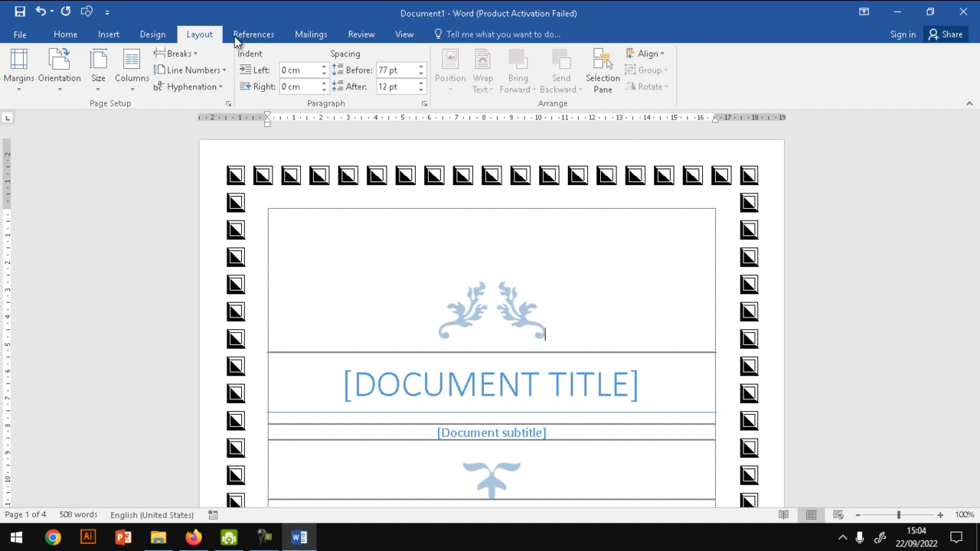
- Set the page orientation to Landscape and the left margin to 4 cm in the page setup
left_click(228, 102)
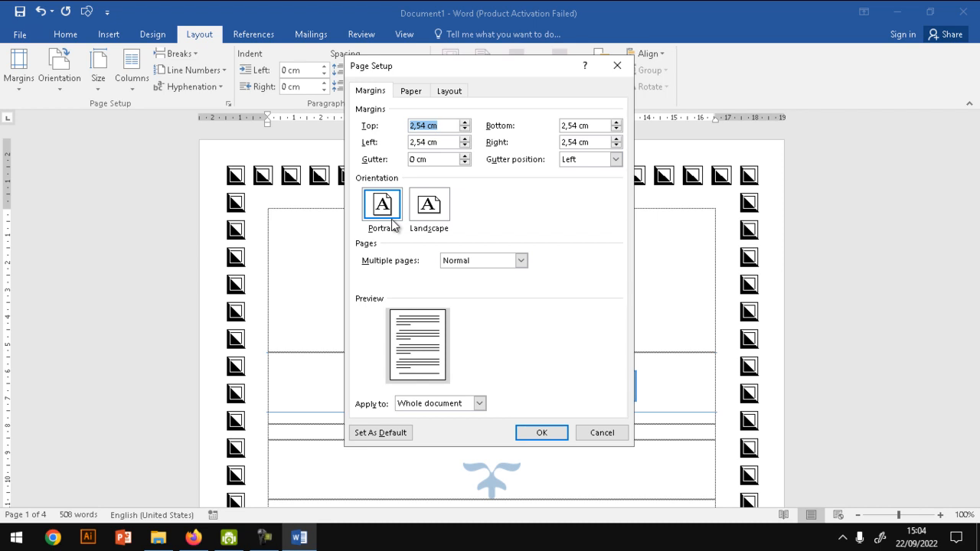
left_click(420, 220)
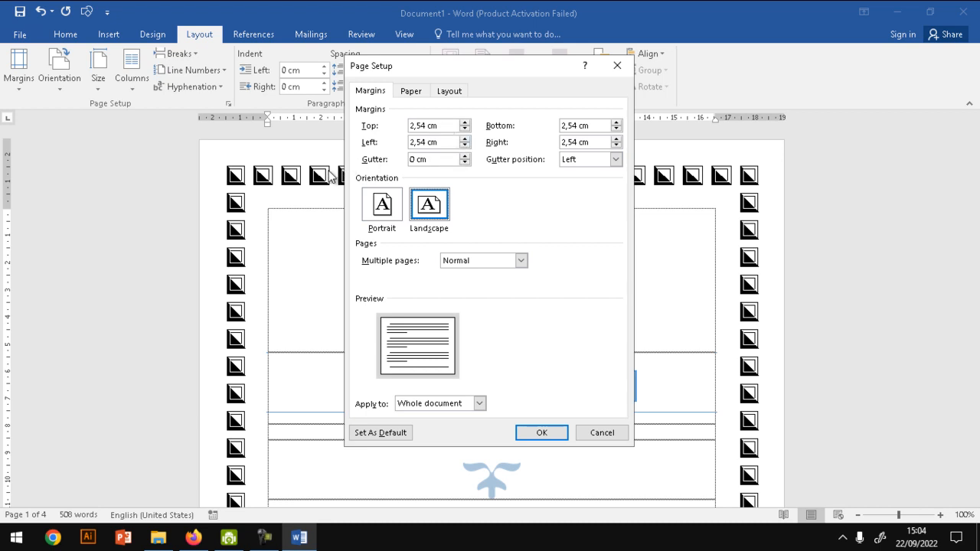
left_click_drag(438, 141, 380, 148)
type("4")
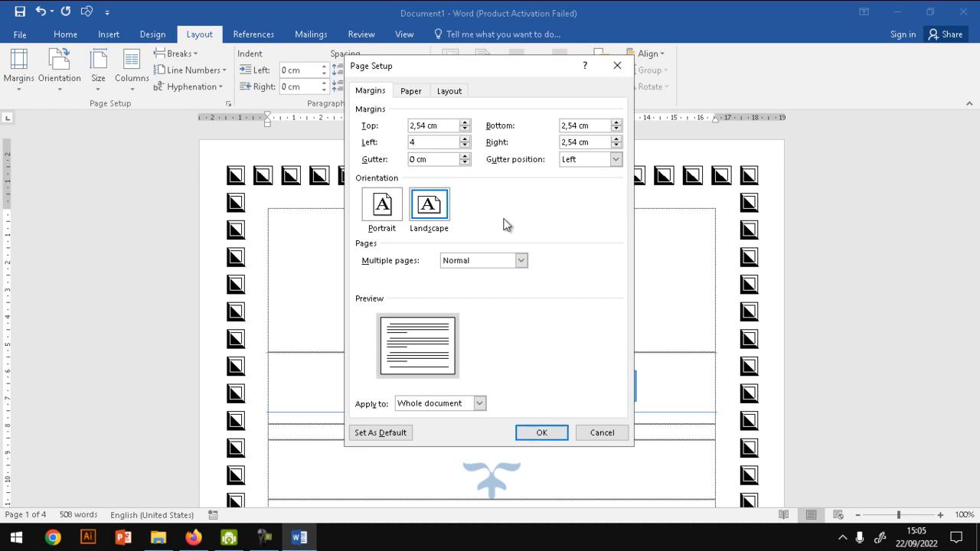
- Choose A4 as the paper size for the whole document, then switch the paper size to Legal
left_click(411, 92)
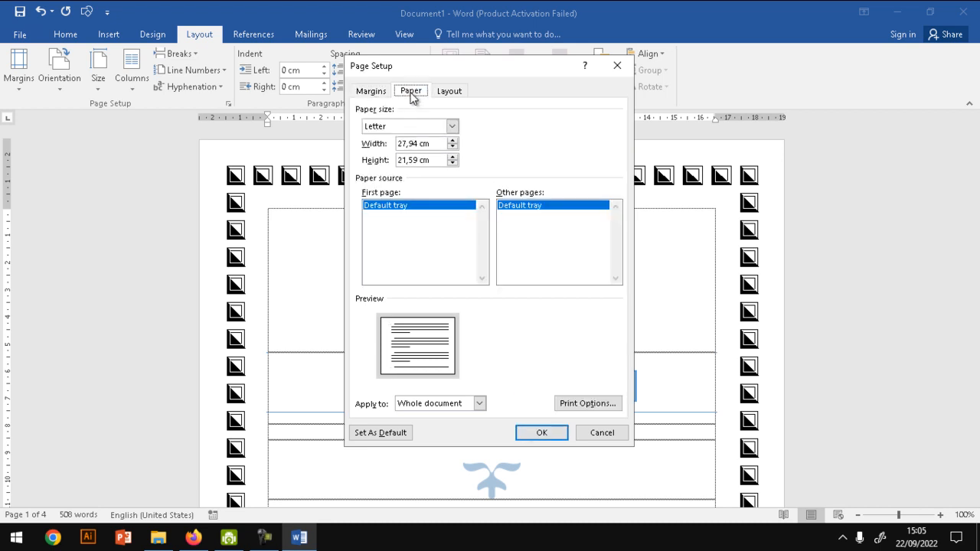
left_click(454, 126)
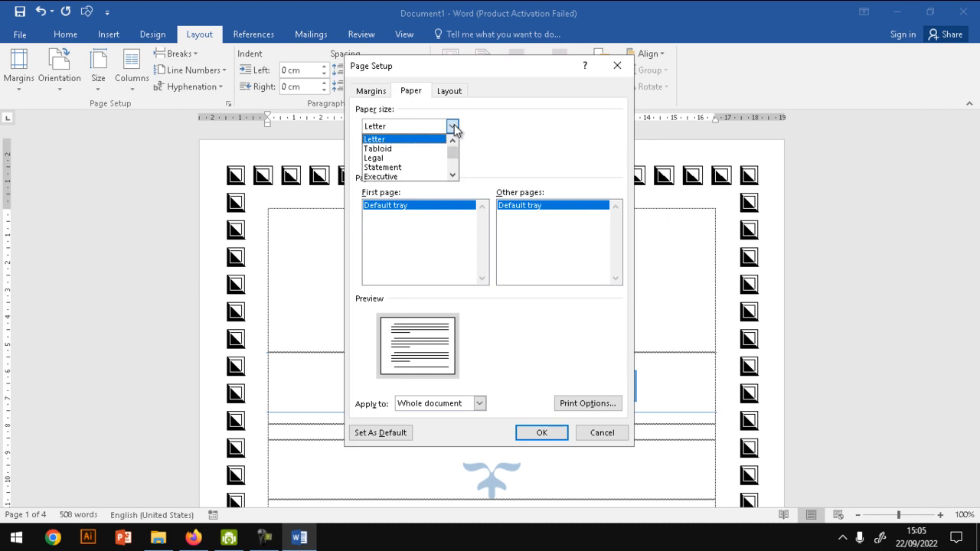
left_click_drag(455, 152, 460, 170)
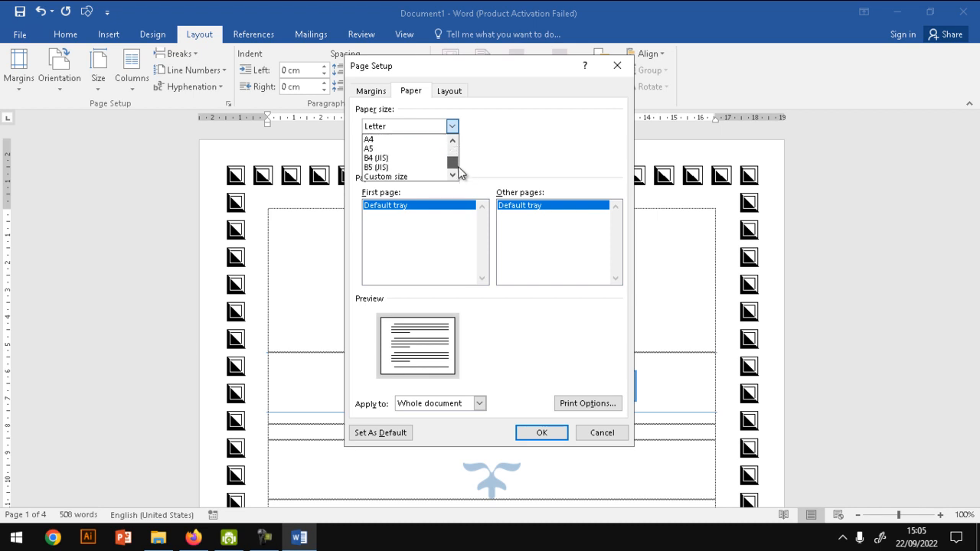
left_click(417, 141)
left_click(452, 126)
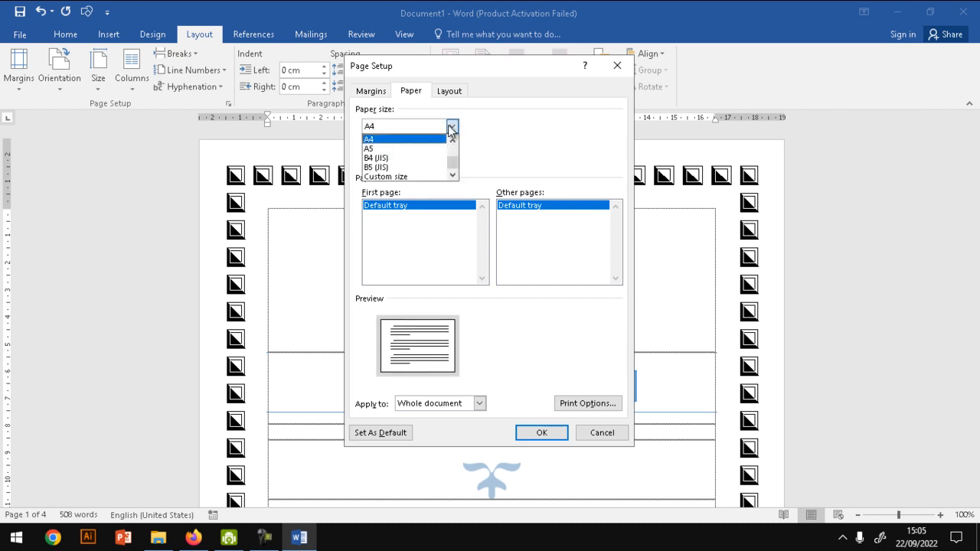
left_click_drag(452, 168, 453, 159)
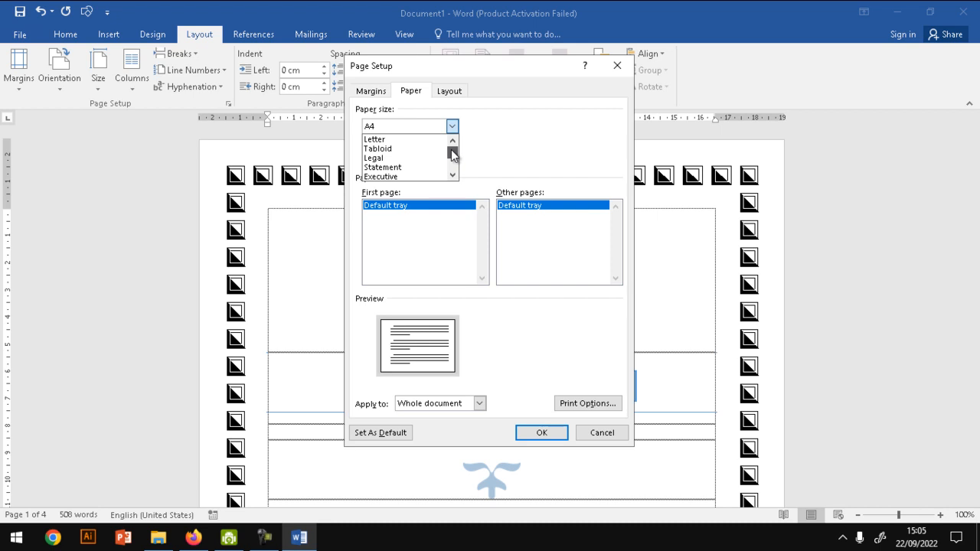
left_click(426, 157)
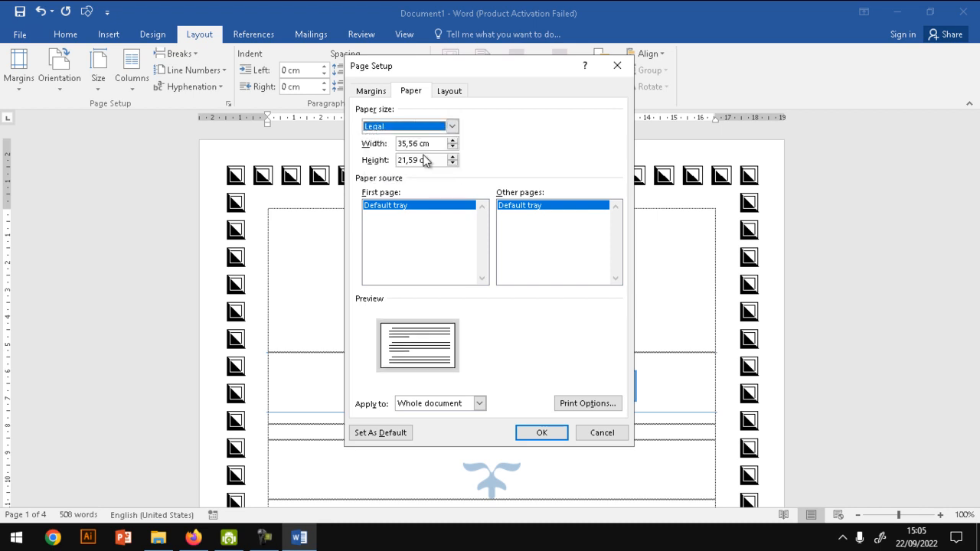
- Set a custom paper width of 33,3 cm
left_click_drag(433, 143, 375, 149)
type("33")
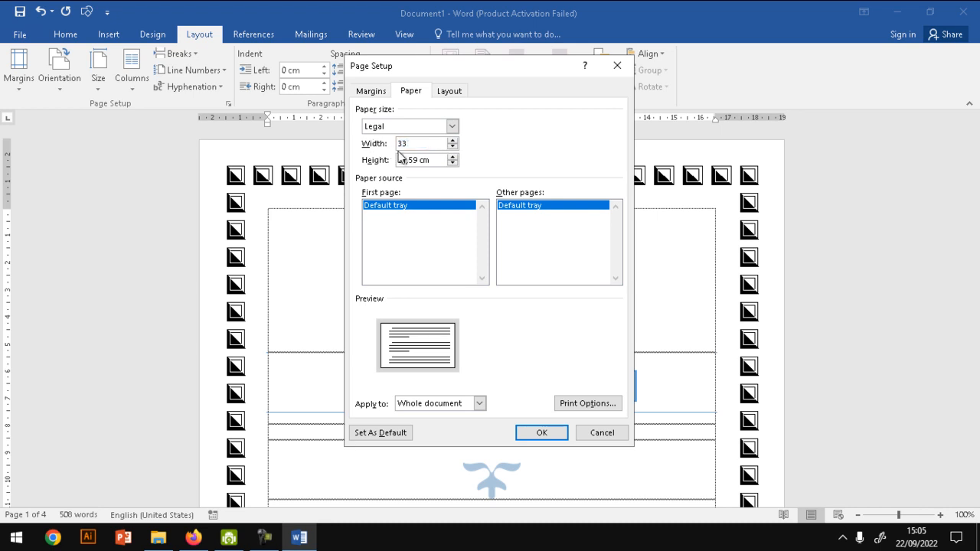
type(",8")
left_click(420, 160)
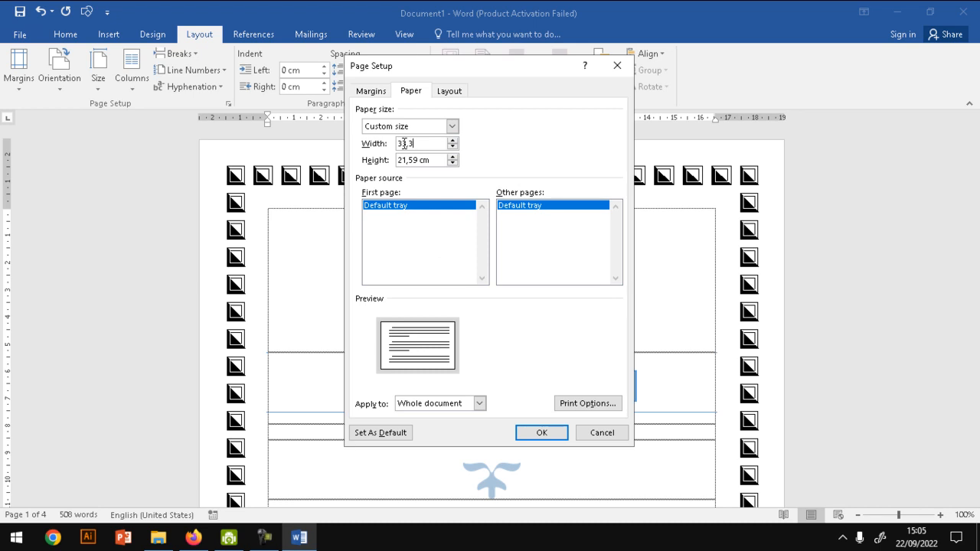
- Set the paper size to A4 and the orientation to Portrait, and apply the page setup to the whole document
left_click(425, 125)
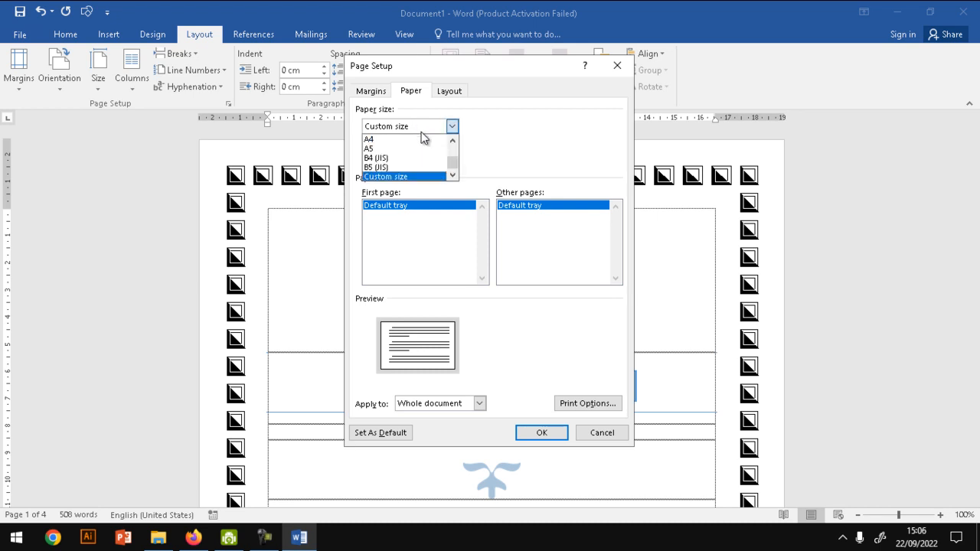
left_click_drag(452, 161, 454, 144)
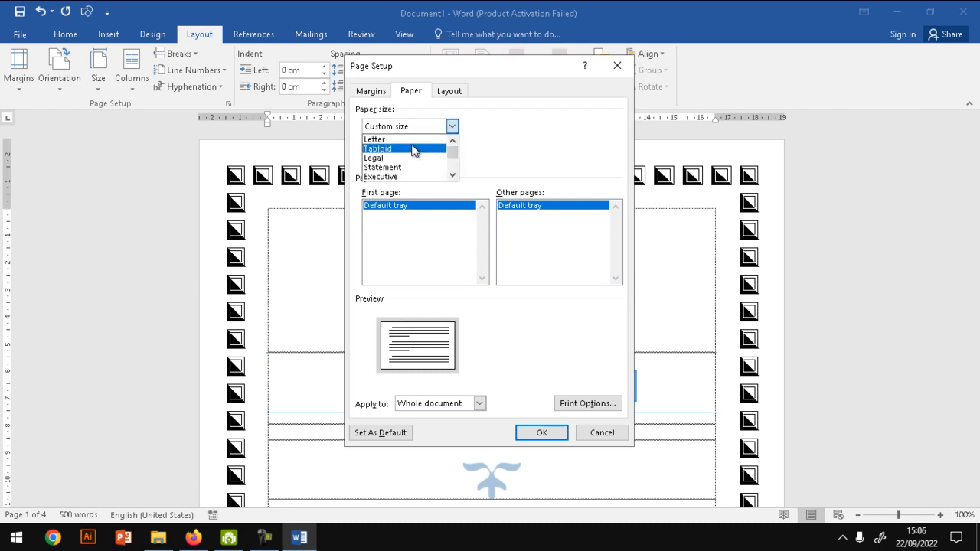
left_click(520, 132)
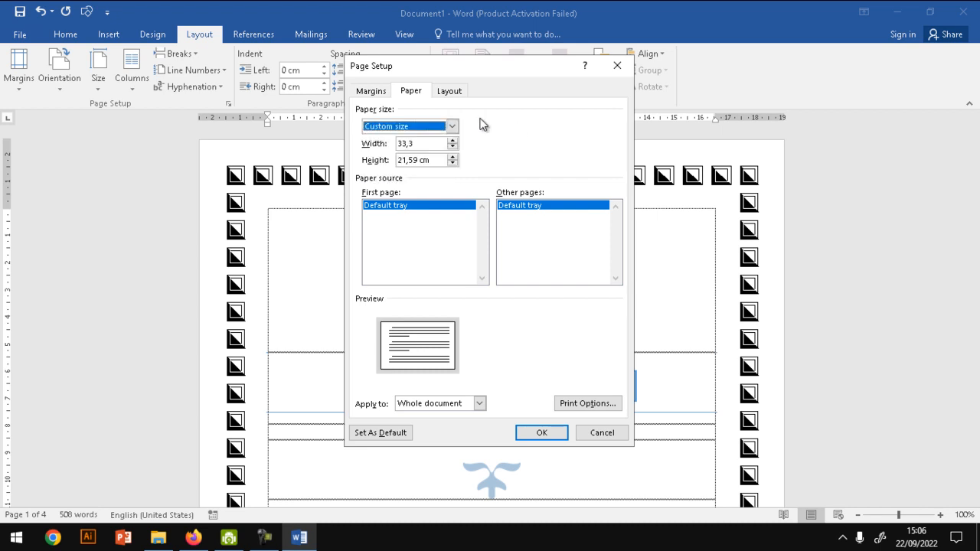
left_click(450, 127)
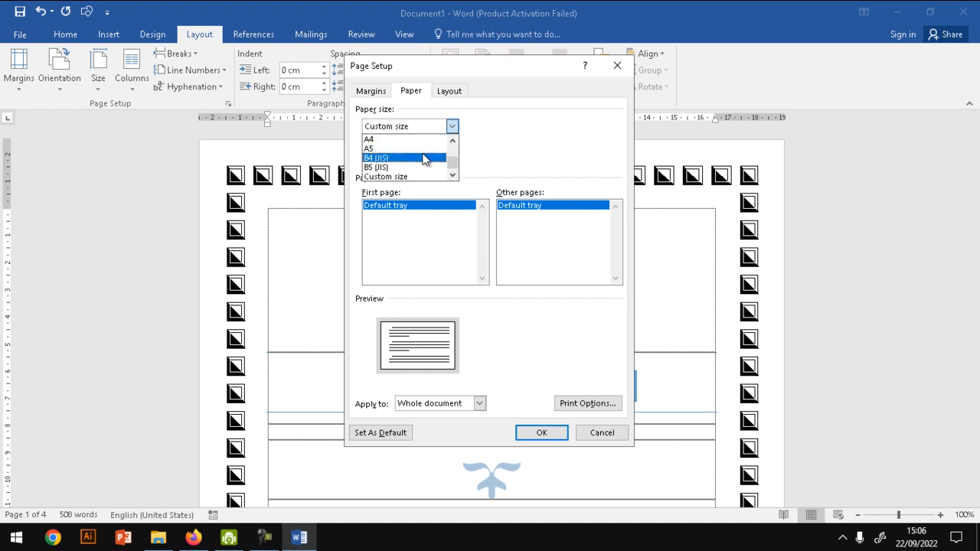
left_click(413, 147)
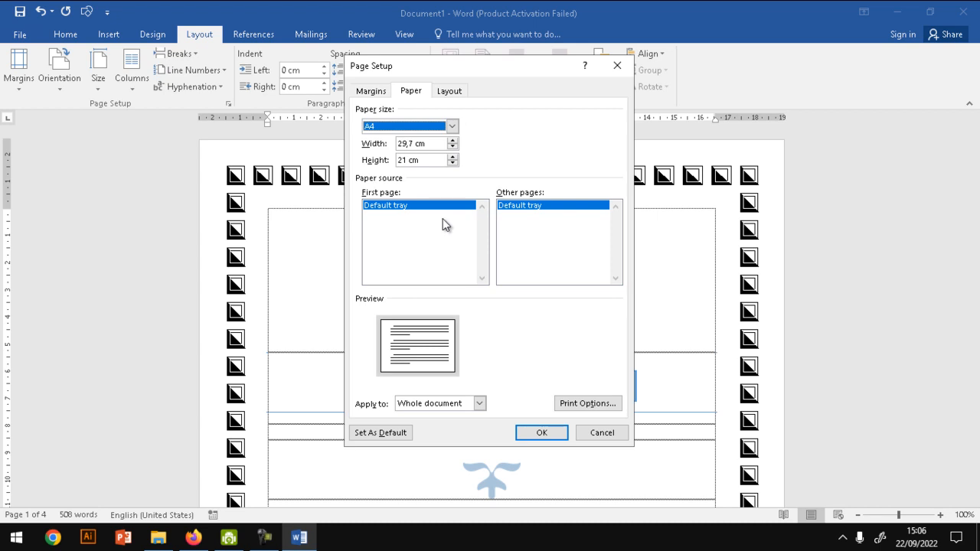
left_click(382, 92)
left_click(396, 221)
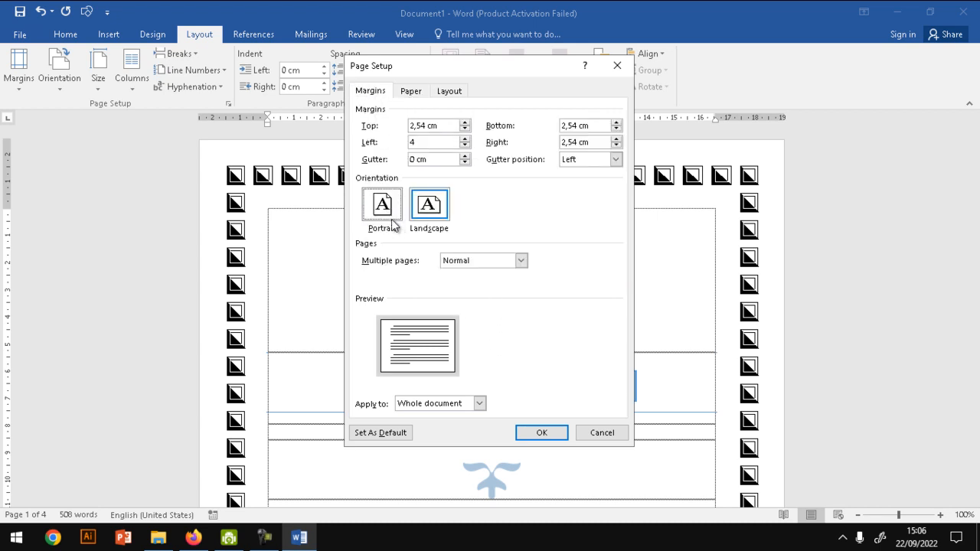
left_click(542, 432)
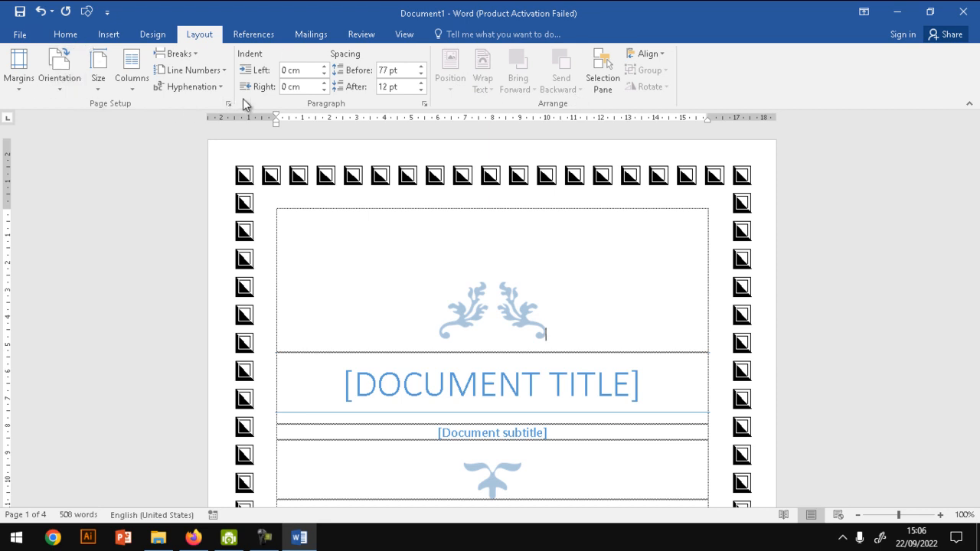
- Look over the References, Mailings, Review and View features in turn
left_click(256, 39)
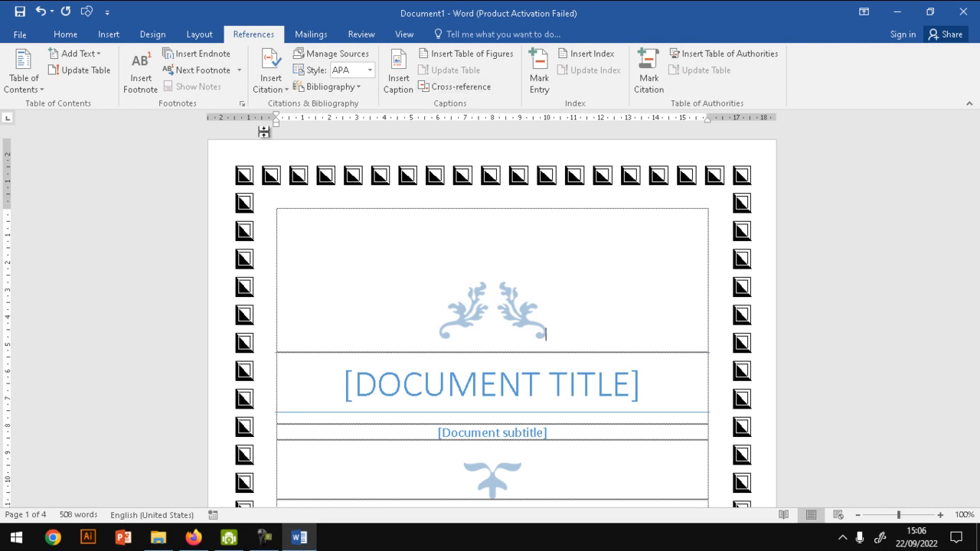
left_click(315, 36)
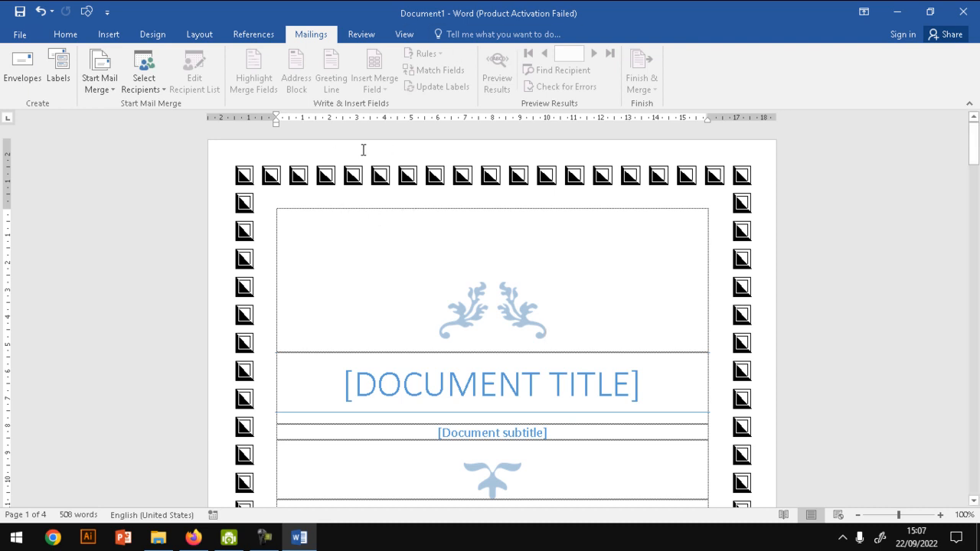
left_click(360, 38)
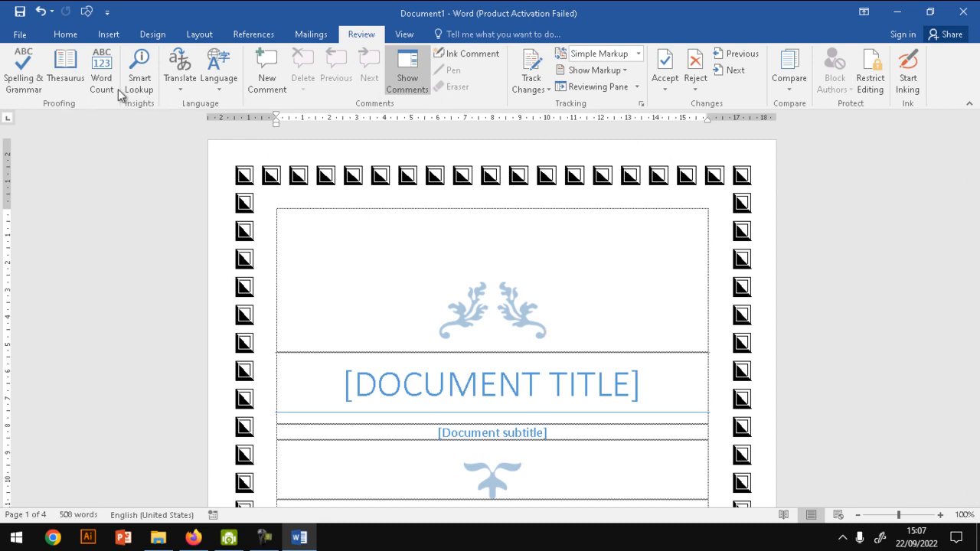
left_click(404, 34)
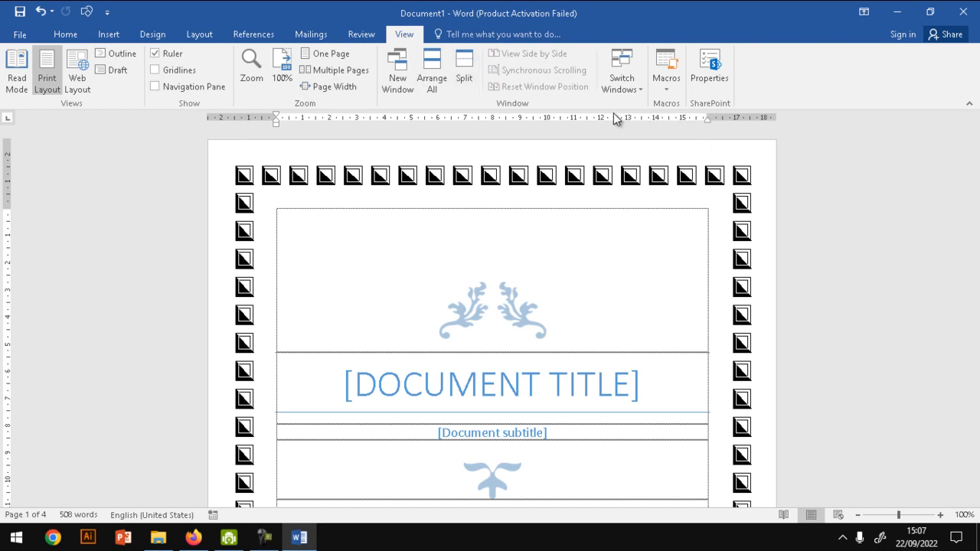
- Hide and restore the ruler, and show and hide the gridlines on the page
left_click(176, 55)
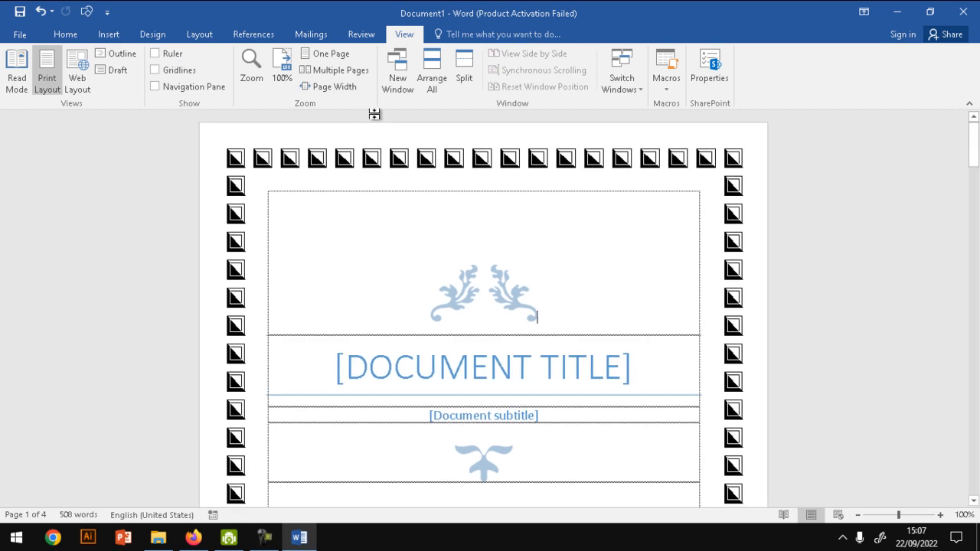
left_click(165, 55)
left_click(177, 72)
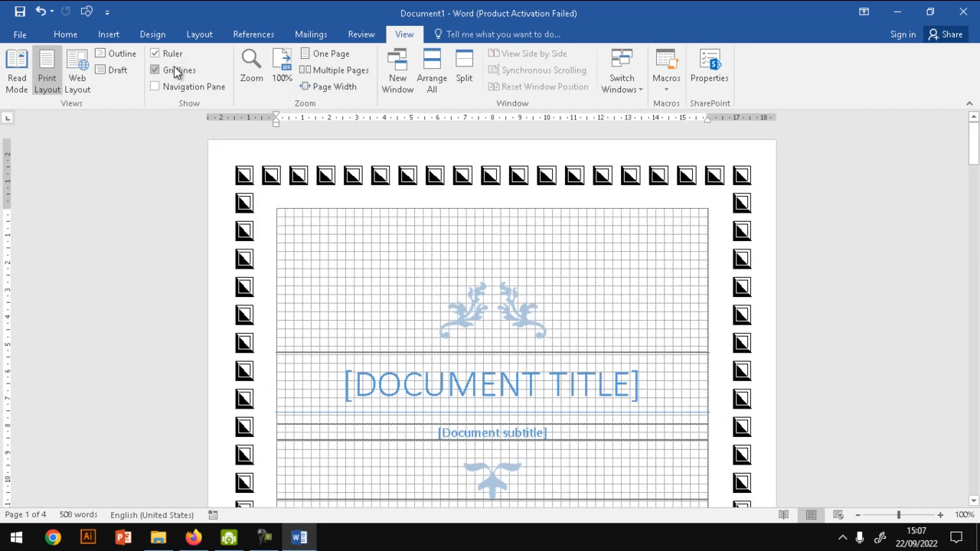
left_click(174, 68)
- Show and hide the navigation pane twice beside the document
left_click(174, 86)
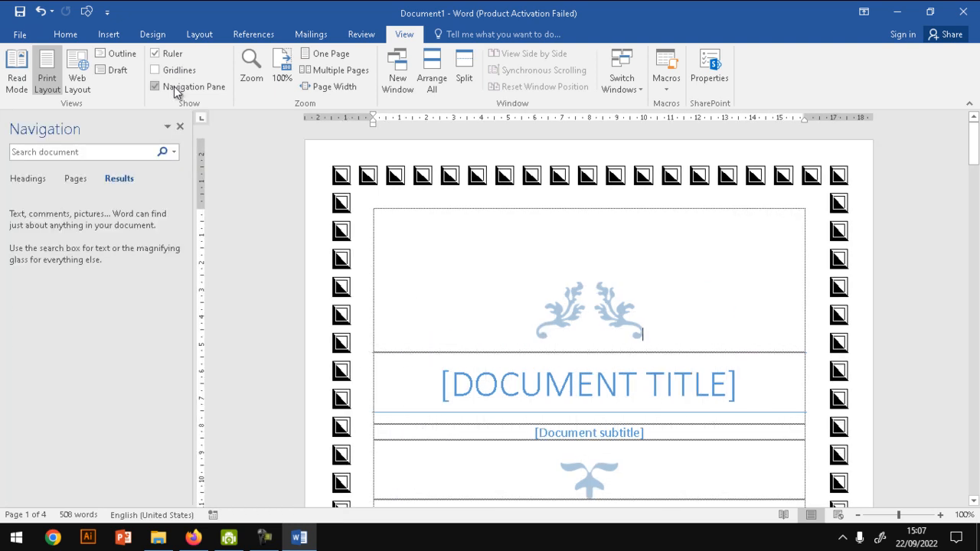
left_click(174, 85)
left_click(174, 86)
left_click(174, 85)
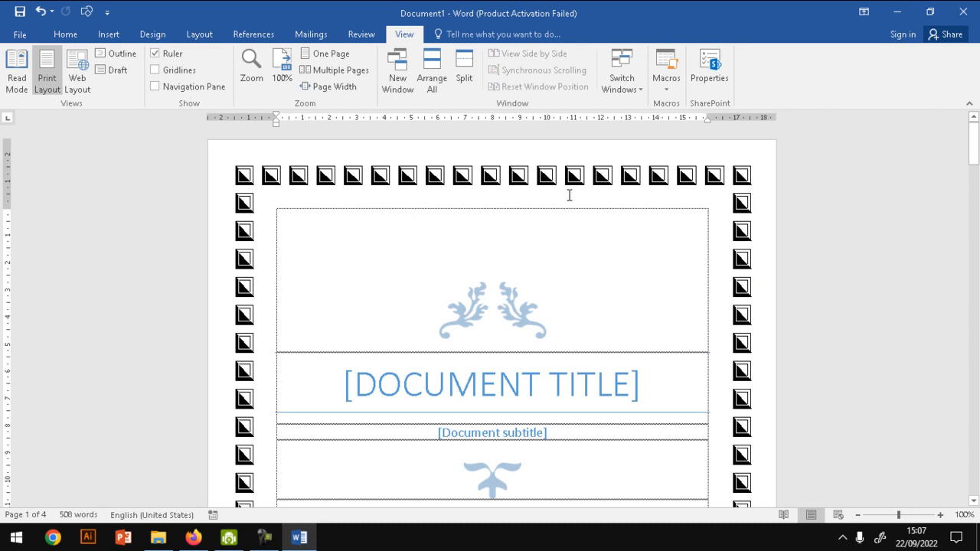
- Look through the document's pages and revisit the References and Mailings features
left_click_drag(973, 146, 974, 260)
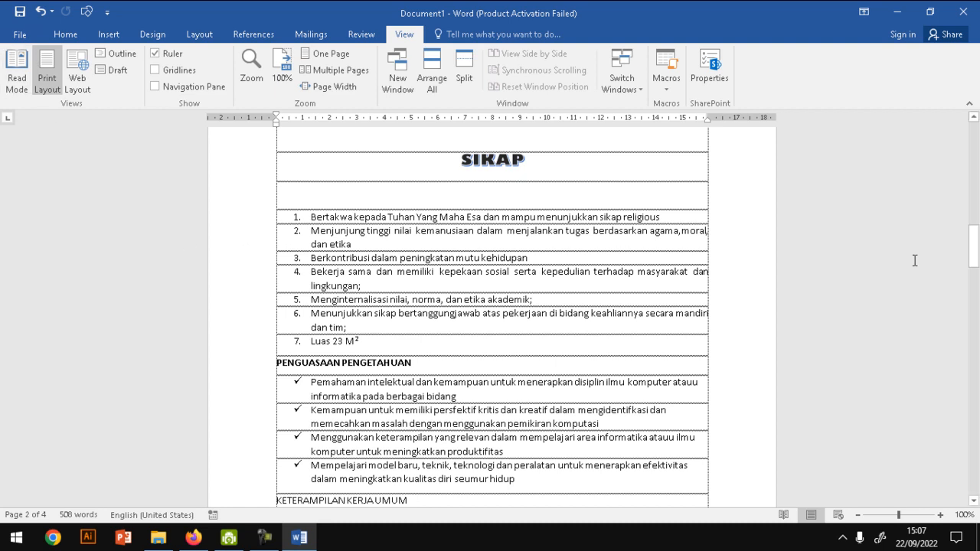
left_click_drag(974, 247, 973, 285)
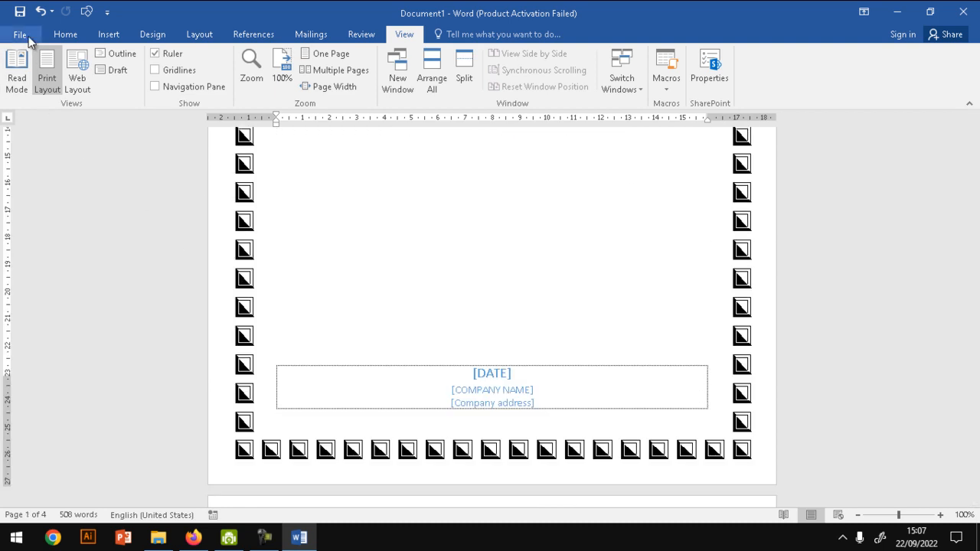
left_click(28, 36)
left_click(29, 36)
scroll(311, 35, "up", 3)
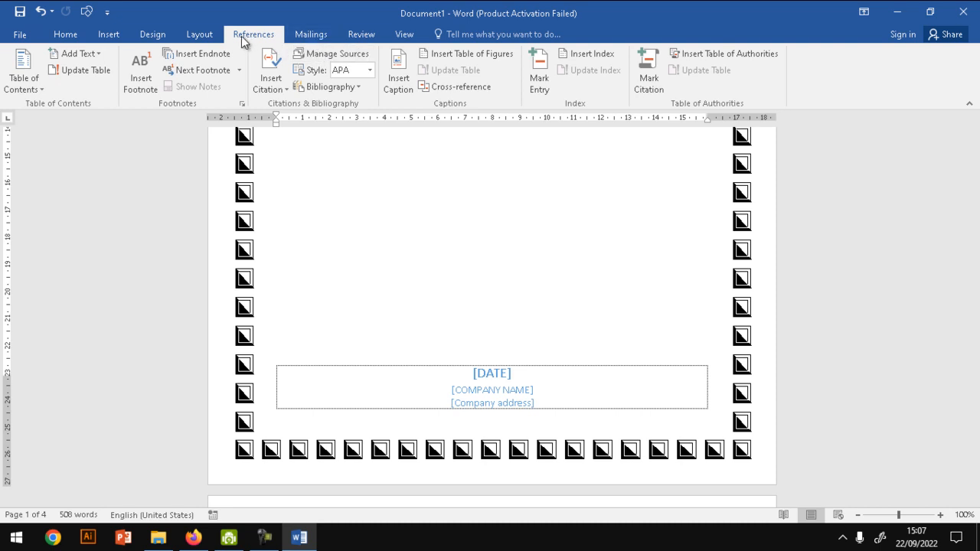
left_click(316, 38)
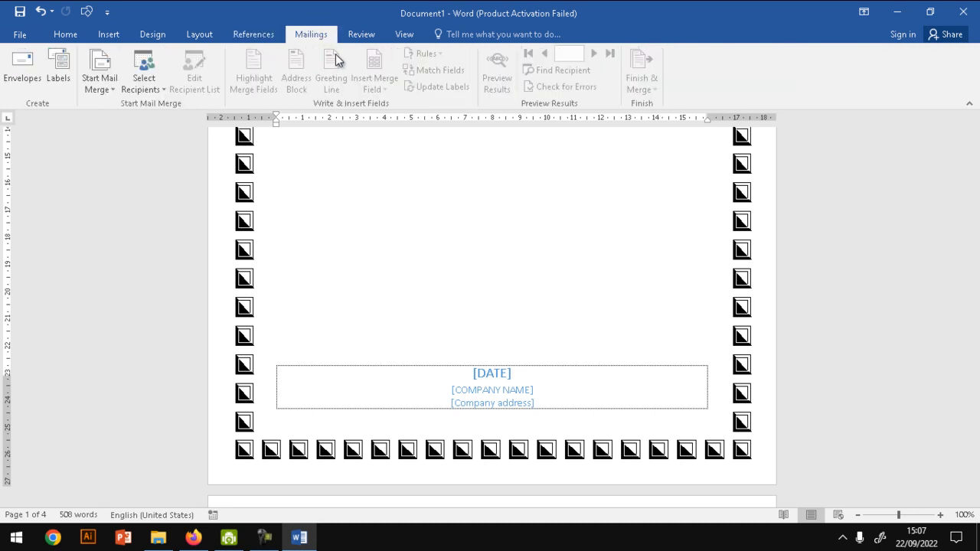